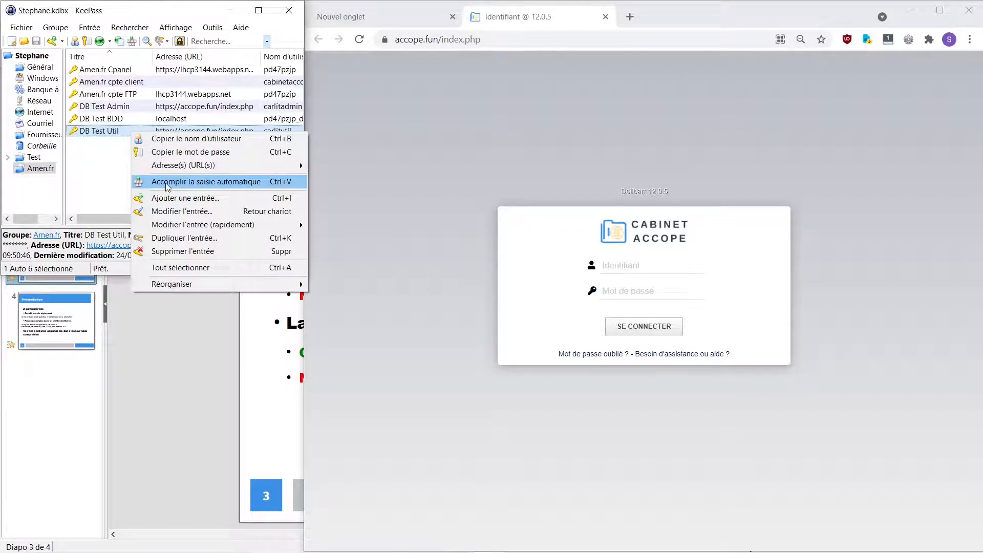
Step: Log in with the stored credentials and start a new customer from the Tiers area
{"action": "left_click", "coordinate": [167, 186]}
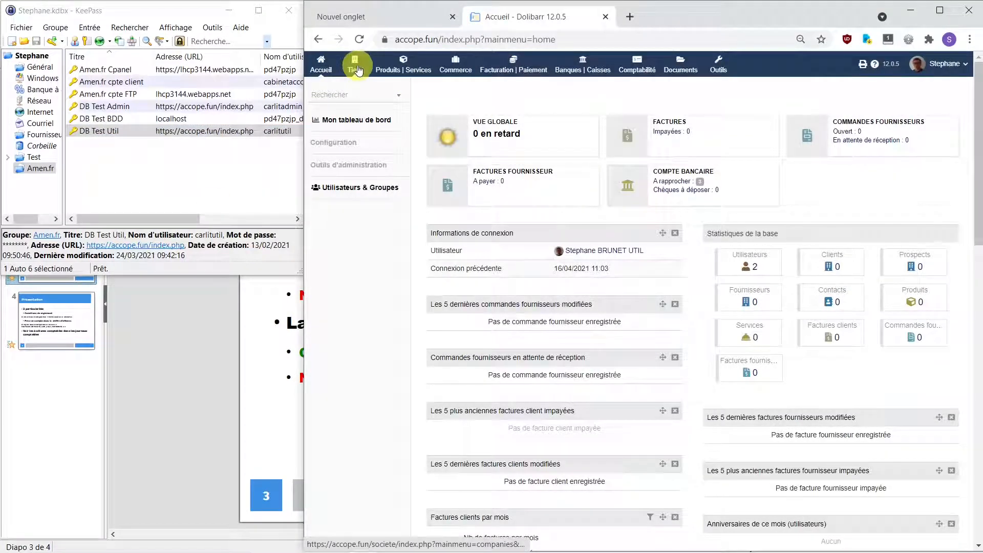
{"action": "left_click", "coordinate": [356, 68]}
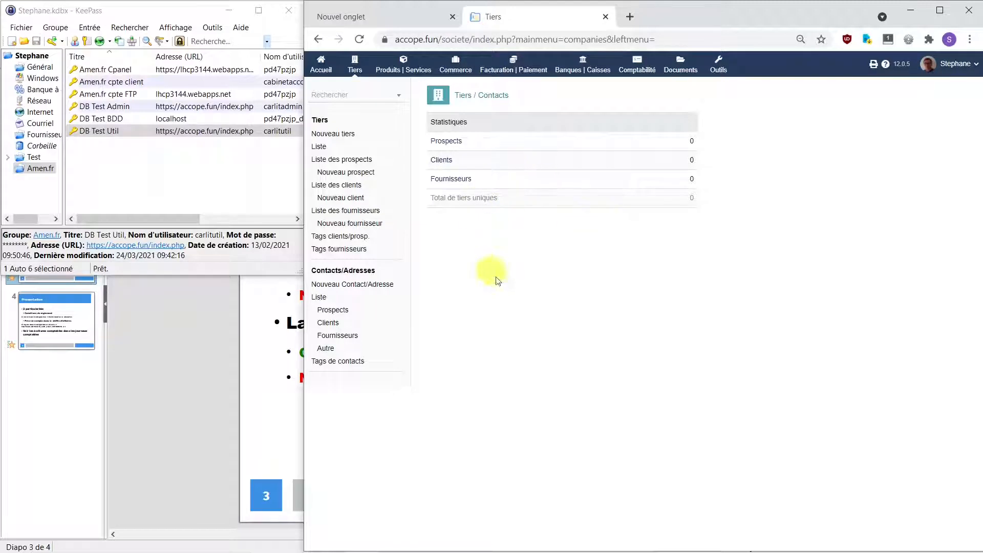
{"action": "left_click", "coordinate": [404, 71]}
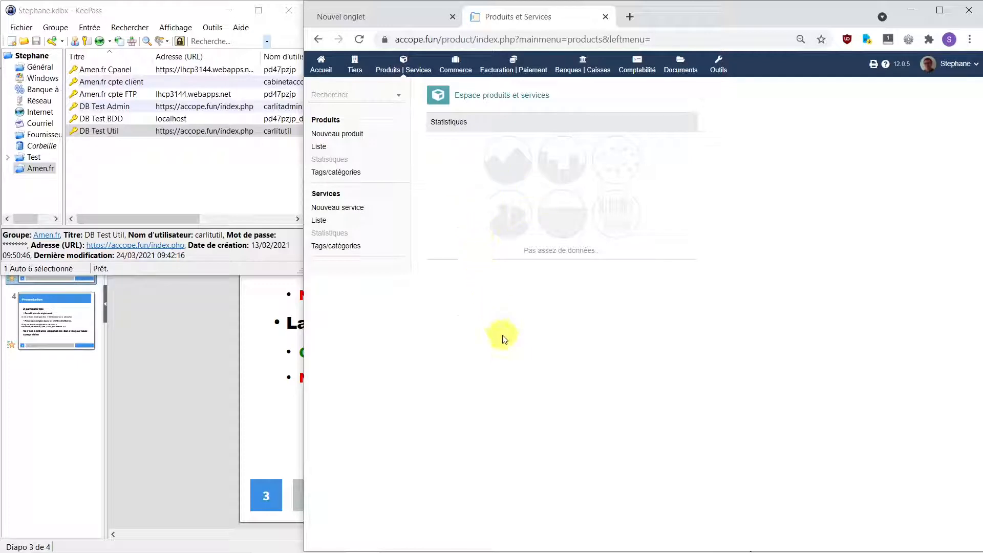
{"action": "left_click", "coordinate": [355, 69]}
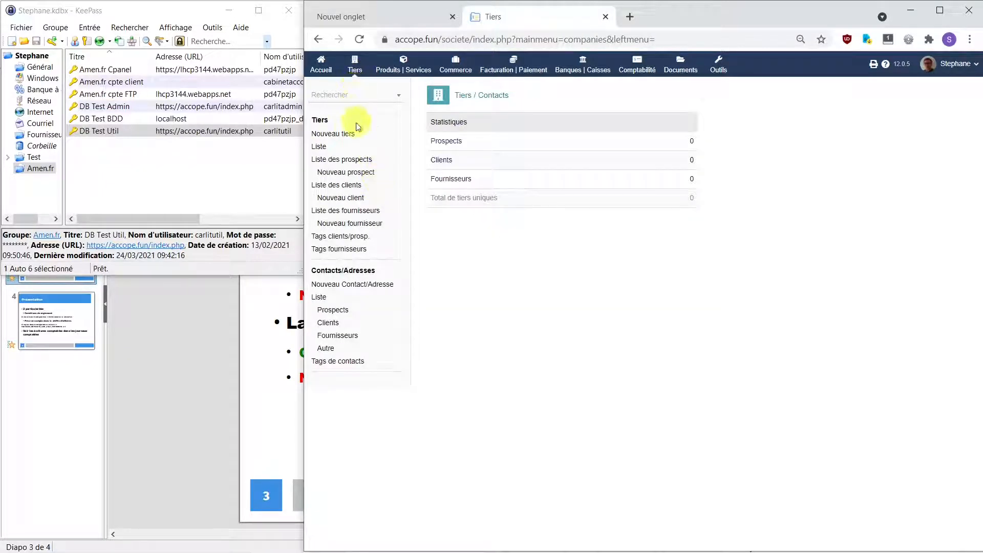
{"action": "left_click", "coordinate": [357, 200]}
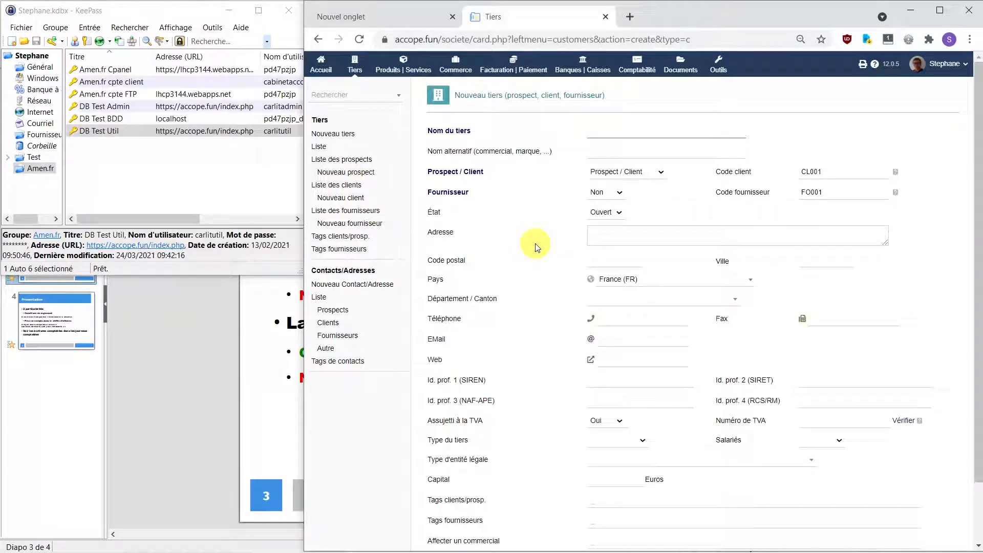
Step: Name the third party FV2C, copied from the notes, and check the generated customer code
{"action": "mouse_move", "coordinate": [557, 551]}
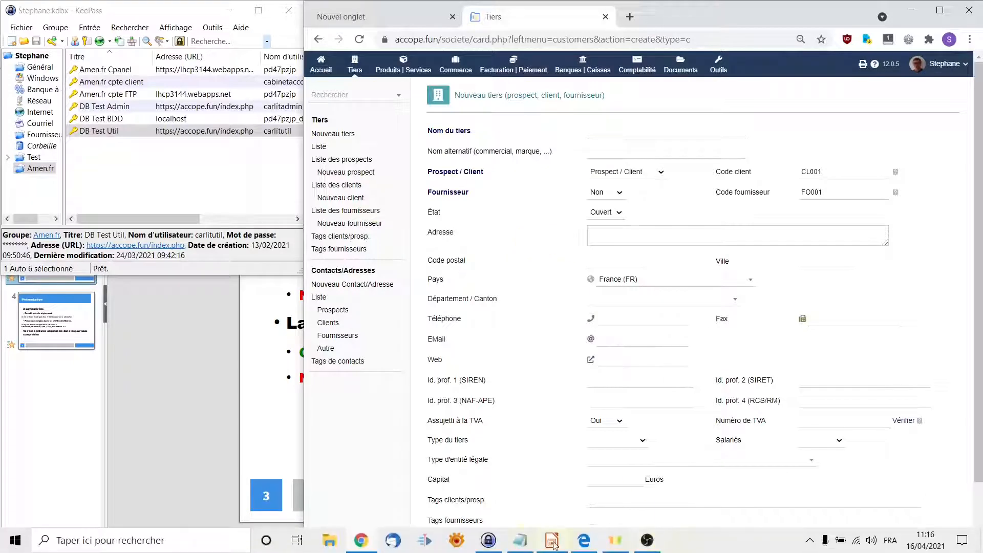
{"action": "left_click", "coordinate": [521, 541]}
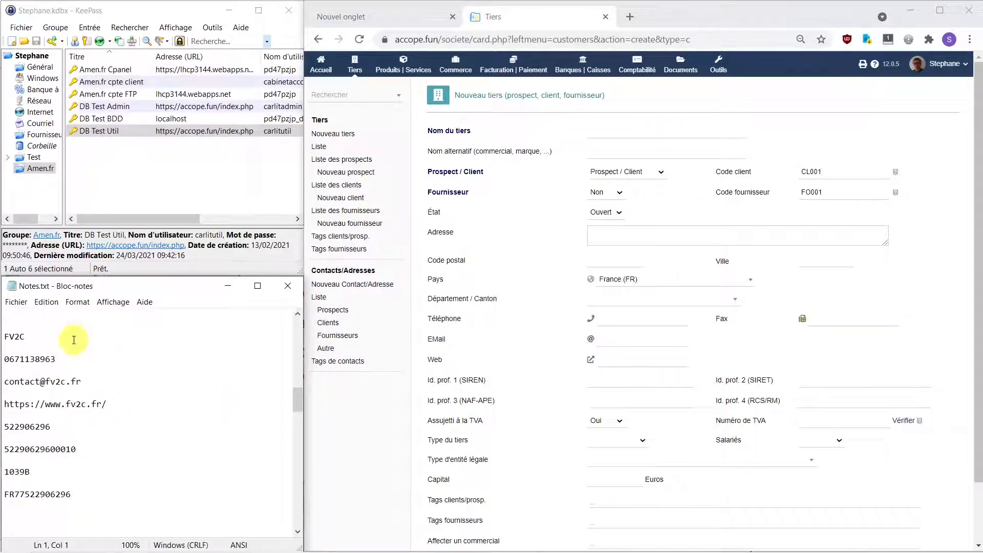
{"action": "left_click_drag", "start_coordinate": [29, 337], "coordinate": [1, 338]}
{"action": "key", "text": "ctrl+c"}
{"action": "left_click", "coordinate": [609, 132]}
{"action": "key", "text": "ctrl+v"}
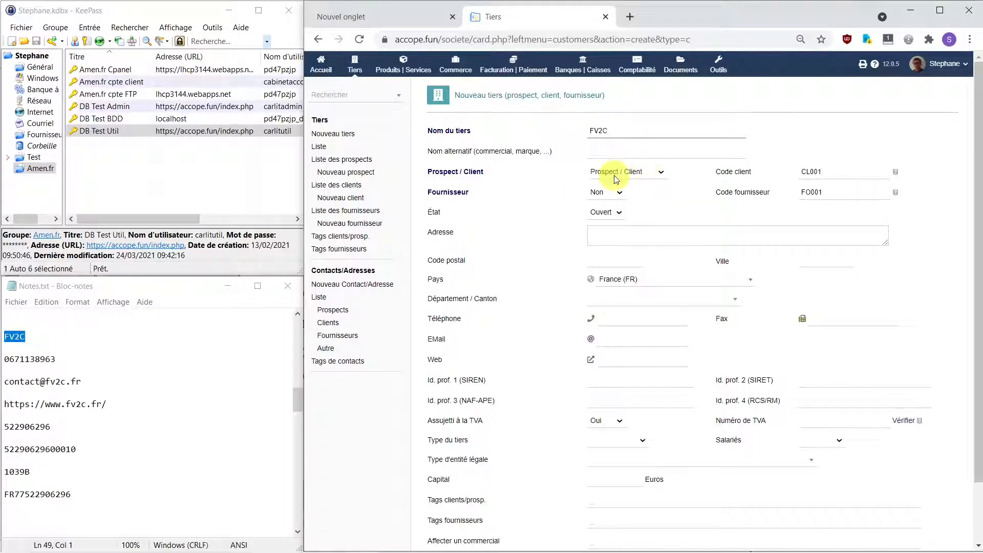
{"action": "left_click", "coordinate": [811, 171]}
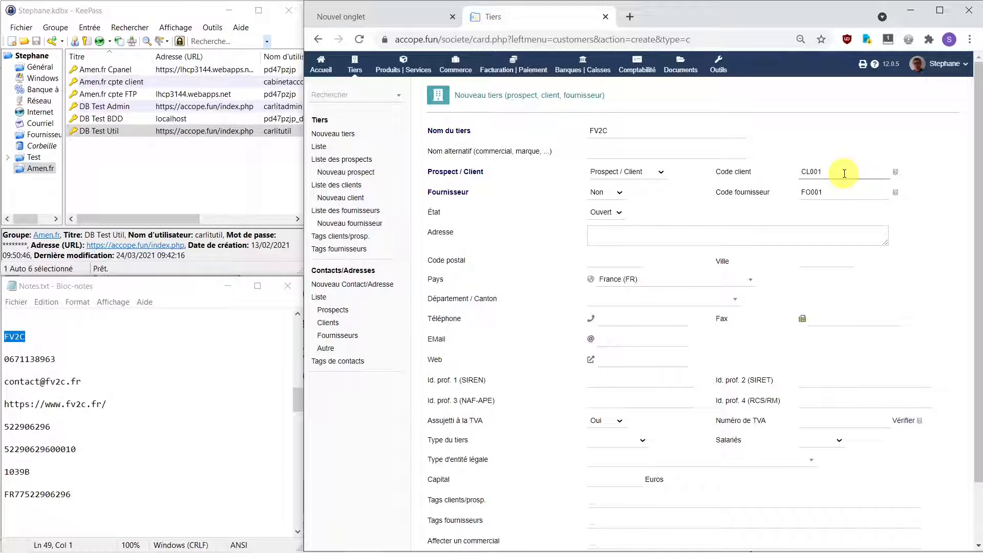
{"action": "left_click", "coordinate": [592, 194]}
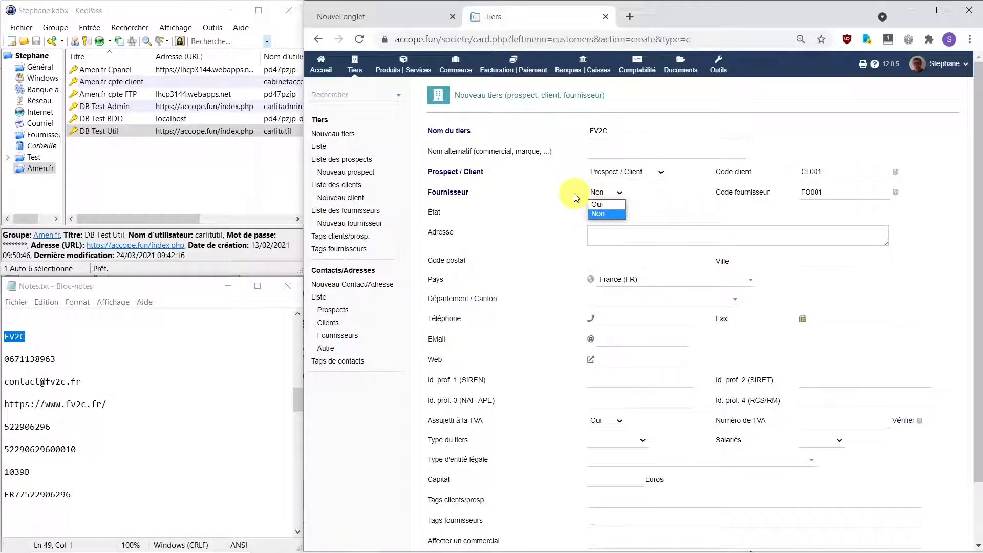
{"action": "left_click", "coordinate": [615, 215]}
{"action": "left_click", "coordinate": [662, 231]}
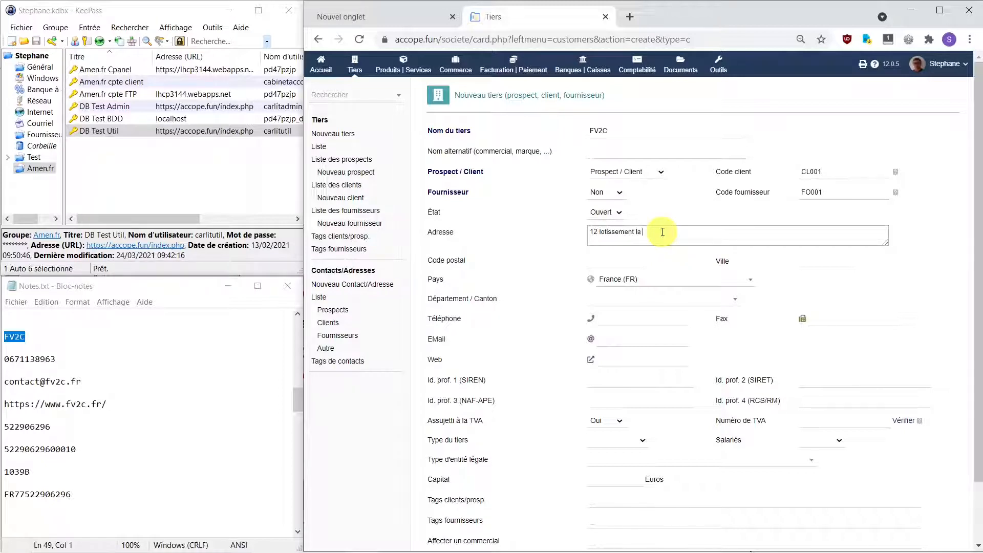
{"action": "left_click", "coordinate": [635, 262]}
{"action": "left_click", "coordinate": [809, 262]}
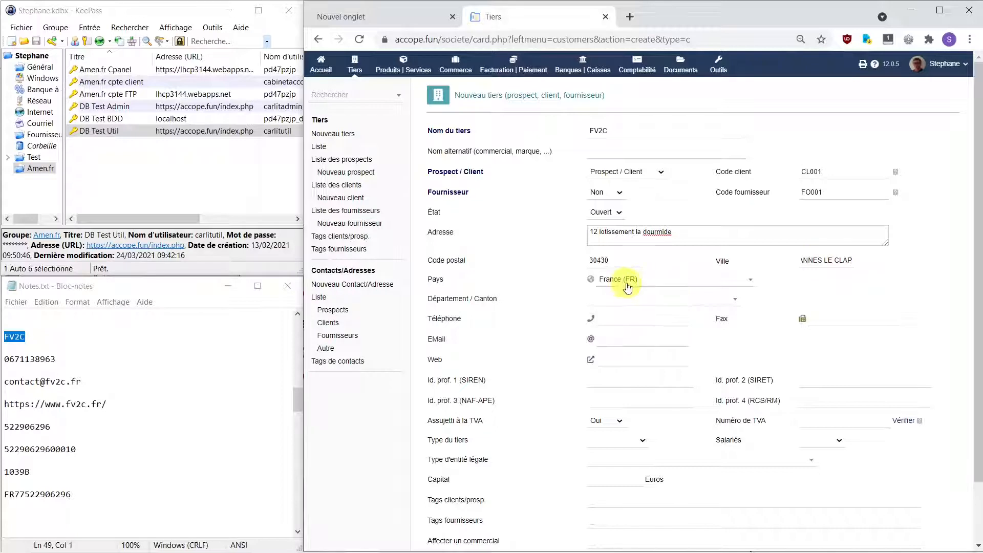
Step: Choose the 30 - Gard département and fill in the phone number from the notes
{"action": "left_click", "coordinate": [707, 301]}
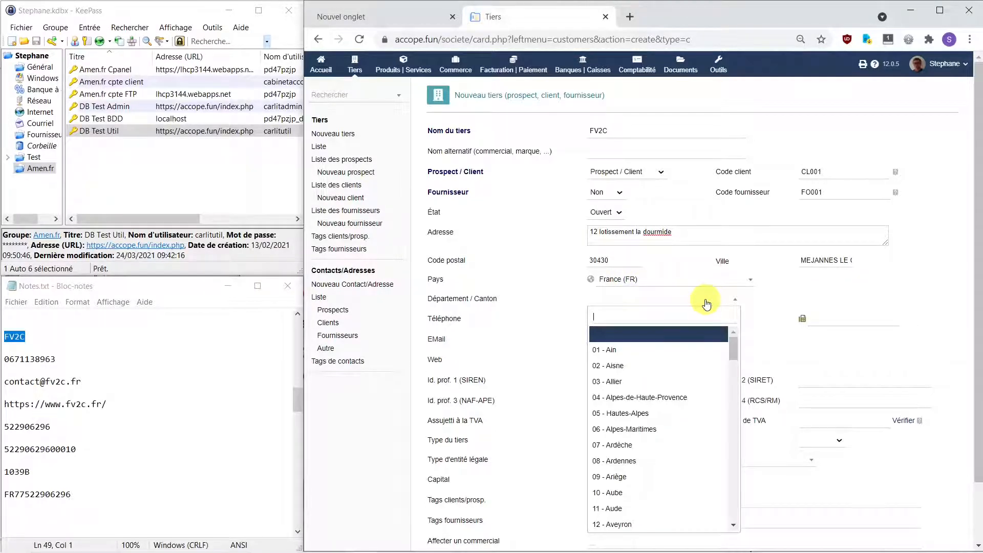
{"action": "type", "text": "30"}
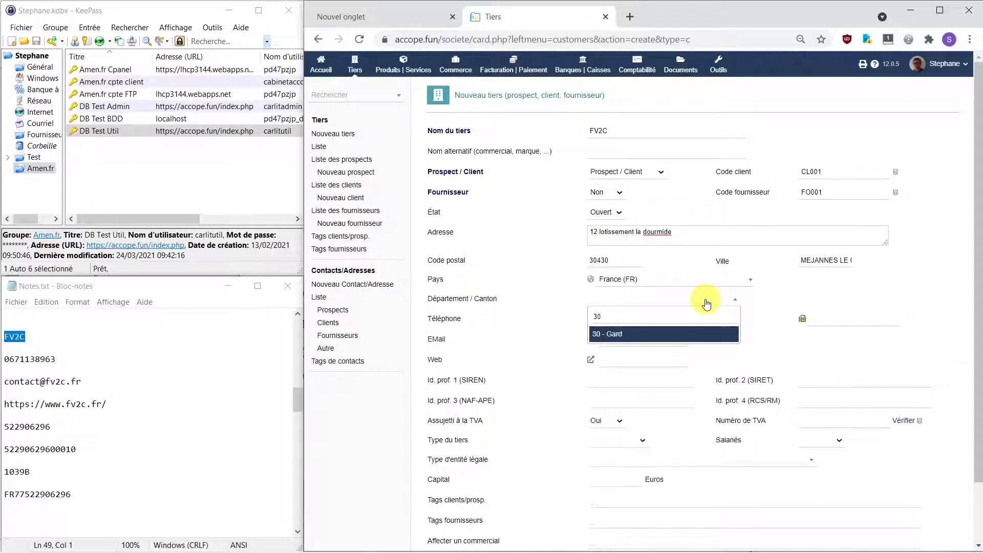
{"action": "left_click", "coordinate": [625, 334]}
{"action": "left_click_drag", "start_coordinate": [59, 359], "coordinate": [1, 359]}
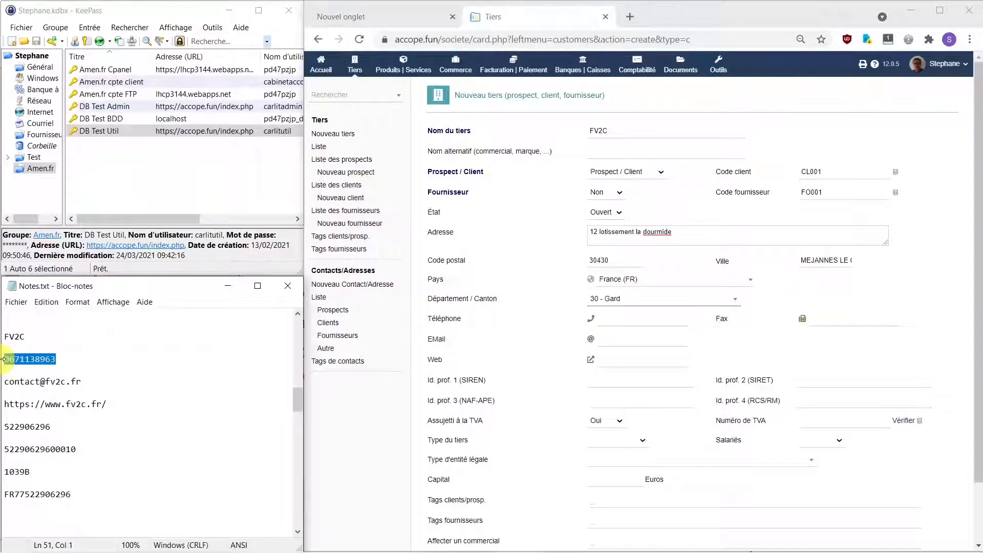
{"action": "left_click", "coordinate": [649, 320]}
{"action": "key", "text": "ctrl+v"}
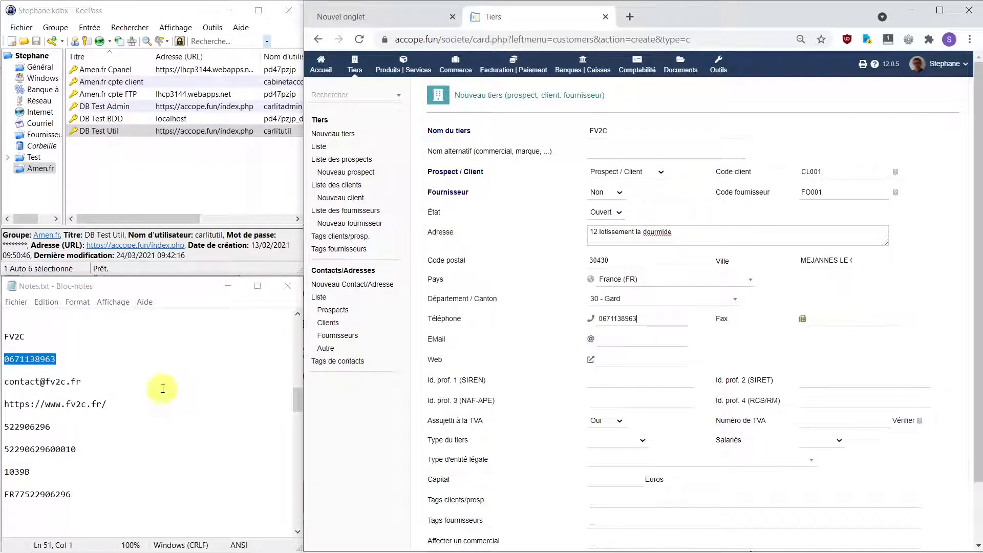
Step: Fill in the e-mail and website fields from the notes
{"action": "left_click_drag", "start_coordinate": [87, 382], "coordinate": [2, 384]}
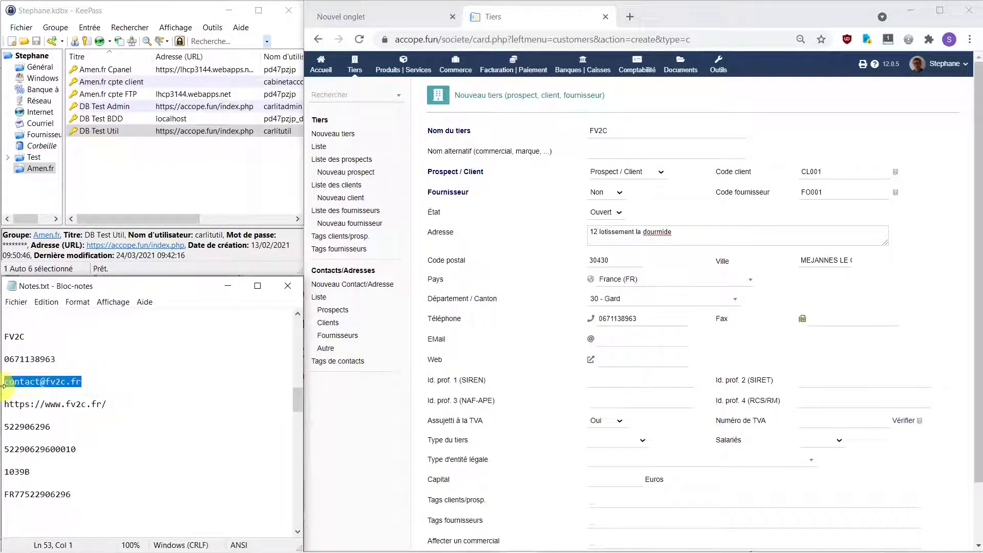
{"action": "key", "text": "ctrl+c"}
{"action": "left_click", "coordinate": [640, 339]}
{"action": "key", "text": "ctrl+v"}
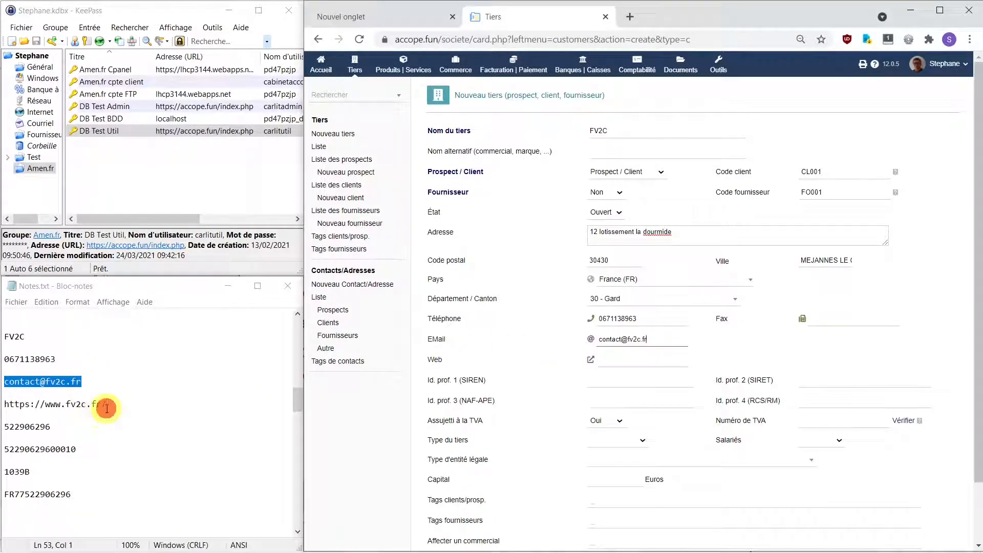
{"action": "left_click", "coordinate": [102, 407]}
{"action": "left_click_drag", "start_coordinate": [102, 407], "coordinate": [2, 405]}
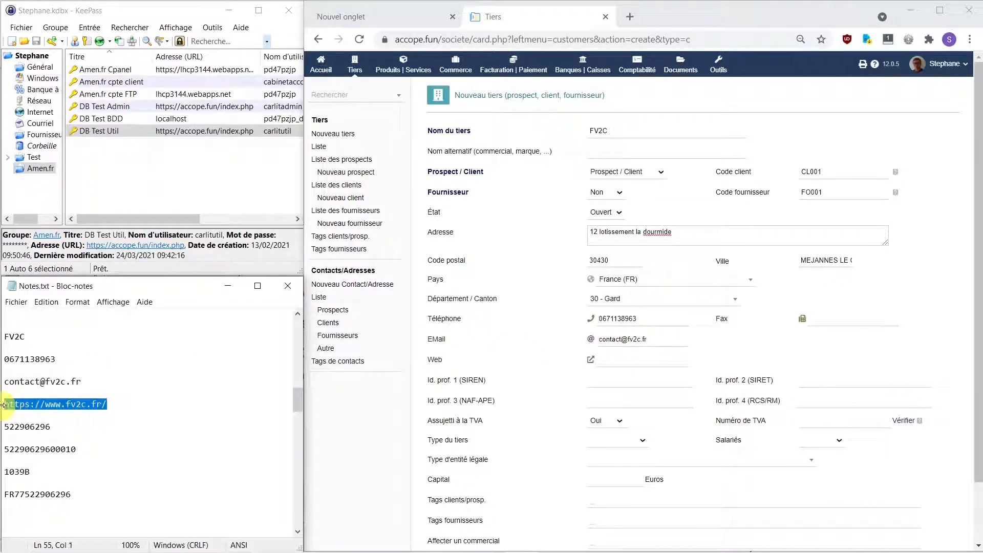
{"action": "left_click", "coordinate": [640, 362]}
{"action": "key", "text": "ctrl+v"}
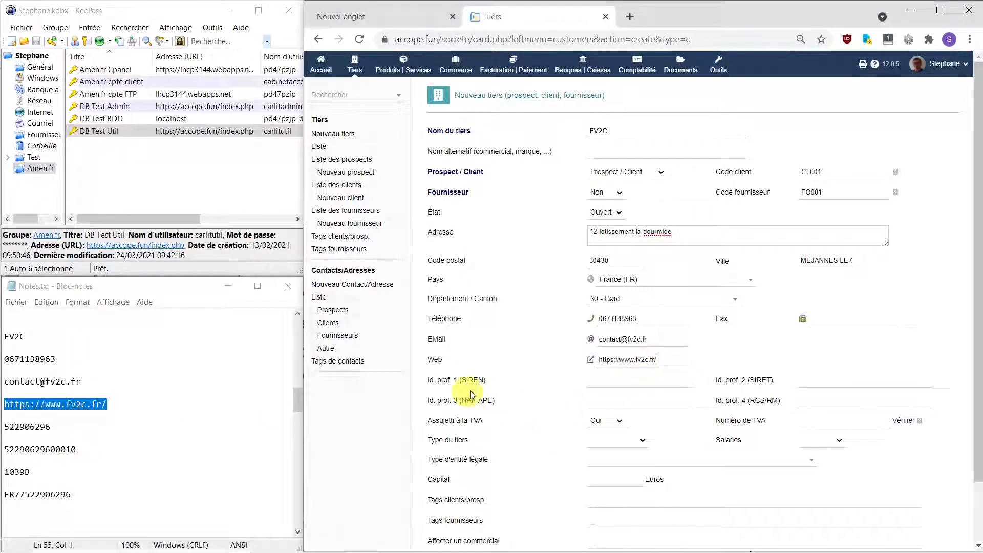
{"action": "left_click", "coordinate": [58, 428]}
{"action": "left_click_drag", "start_coordinate": [59, 427], "coordinate": [2, 428]}
{"action": "key", "text": "ctrl+c"}
{"action": "left_click", "coordinate": [618, 379]}
{"action": "key", "text": "ctrl+v"}
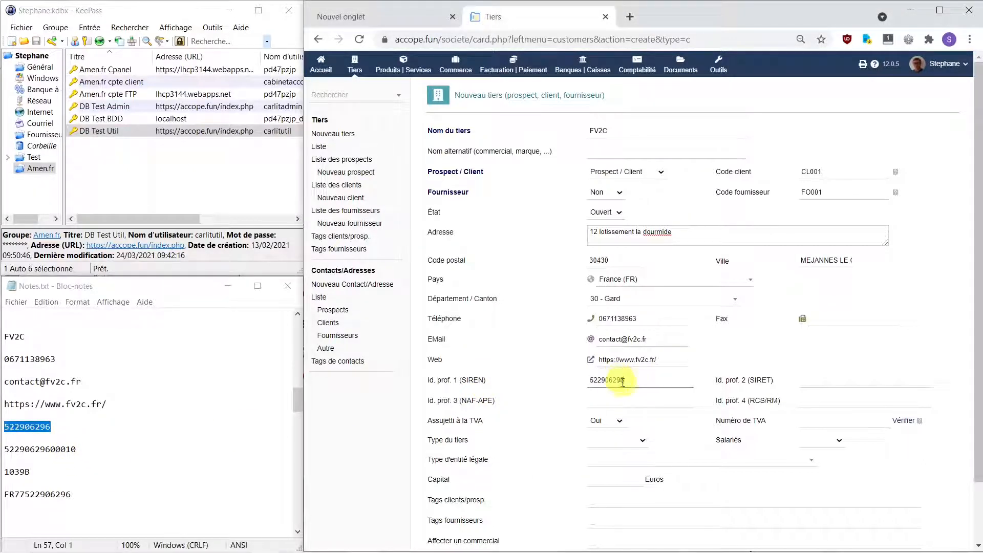
{"action": "left_click_drag", "start_coordinate": [79, 449], "coordinate": [2, 449]}
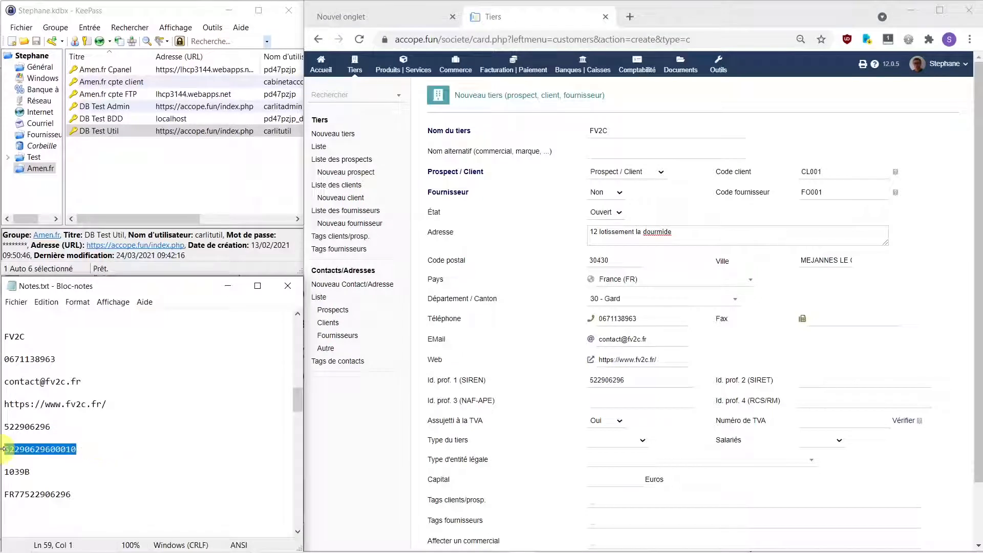
{"action": "key", "text": "ctrl+c"}
{"action": "left_click", "coordinate": [804, 379]}
{"action": "key", "text": "ctrl+v"}
Step: Enter NAF-APE code 1039B and RCS/RM city NIMES, then ready the VAT number field
{"action": "left_click_drag", "start_coordinate": [48, 472], "coordinate": [2, 472]}
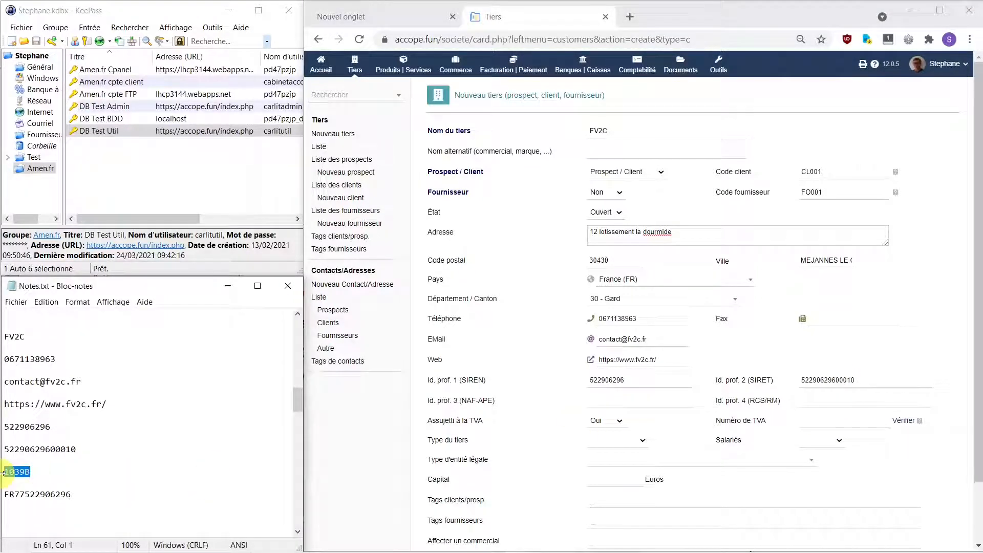
{"action": "key", "text": "ctrl+c"}
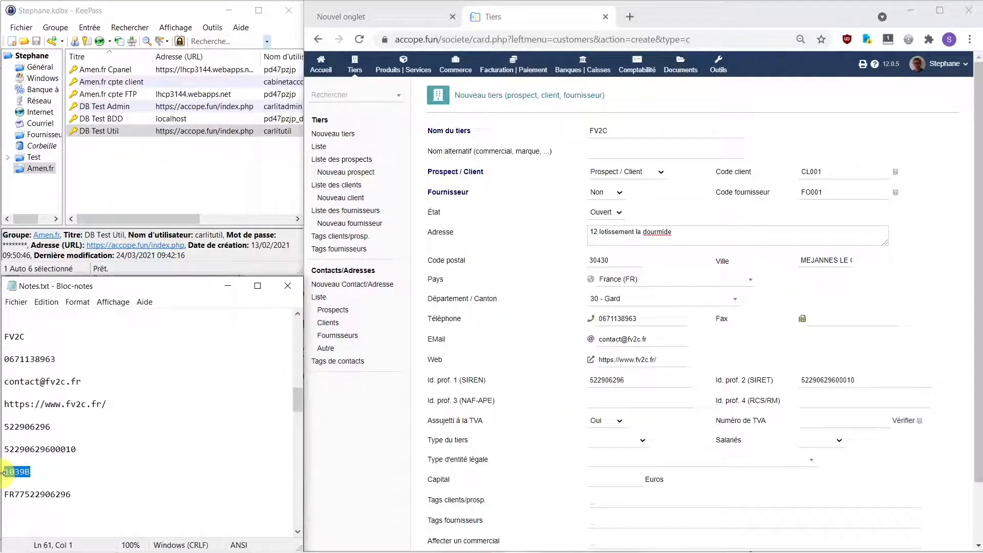
{"action": "left_click", "coordinate": [647, 403]}
{"action": "key", "text": "ctrl+v"}
{"action": "left_click", "coordinate": [834, 402]}
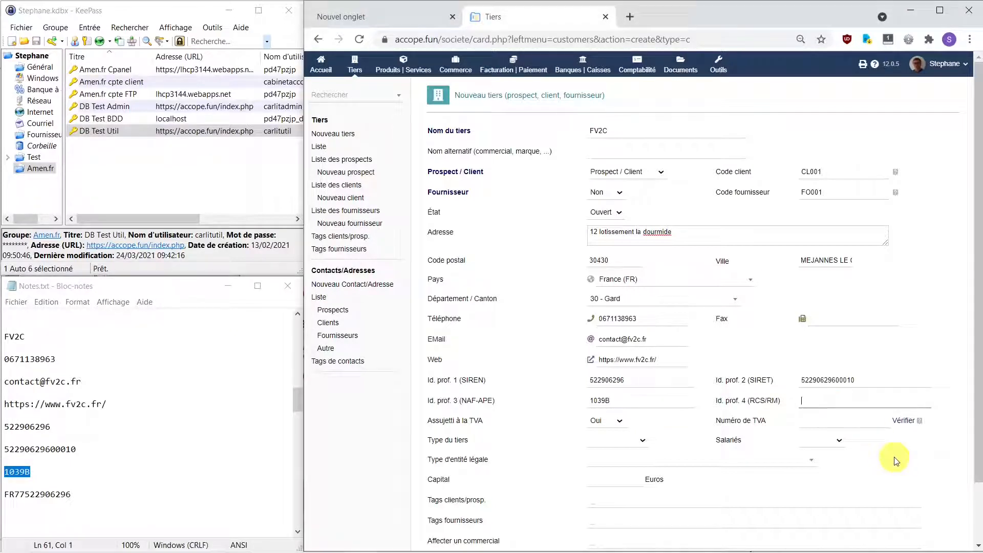
{"action": "type", "text": "NIMES"}
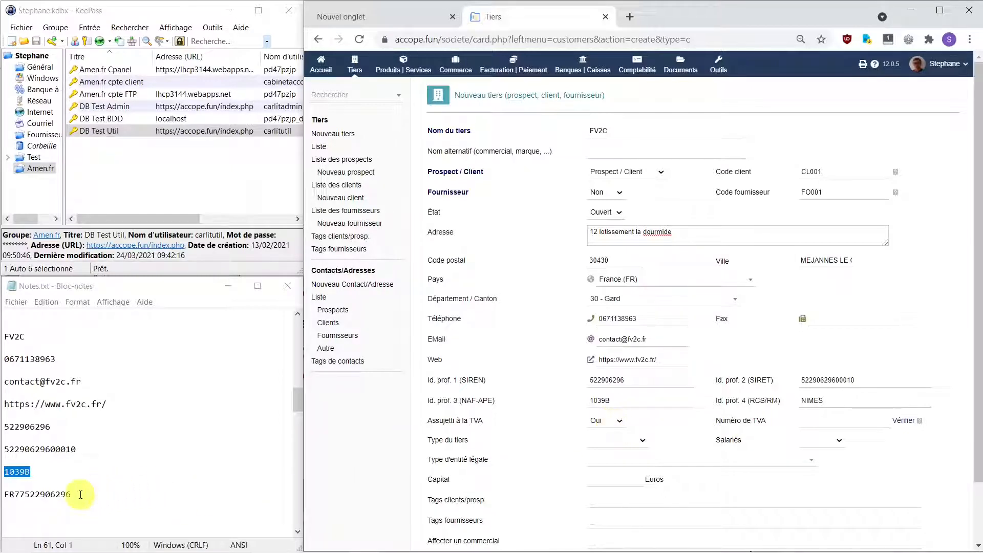
{"action": "left_click_drag", "start_coordinate": [80, 494], "coordinate": [1, 494]}
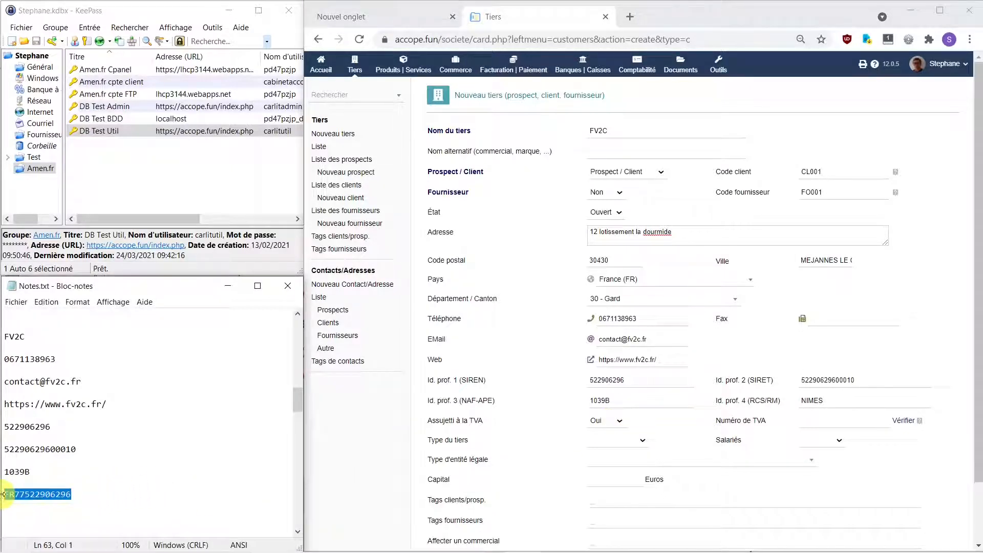
{"action": "left_click", "coordinate": [844, 422]}
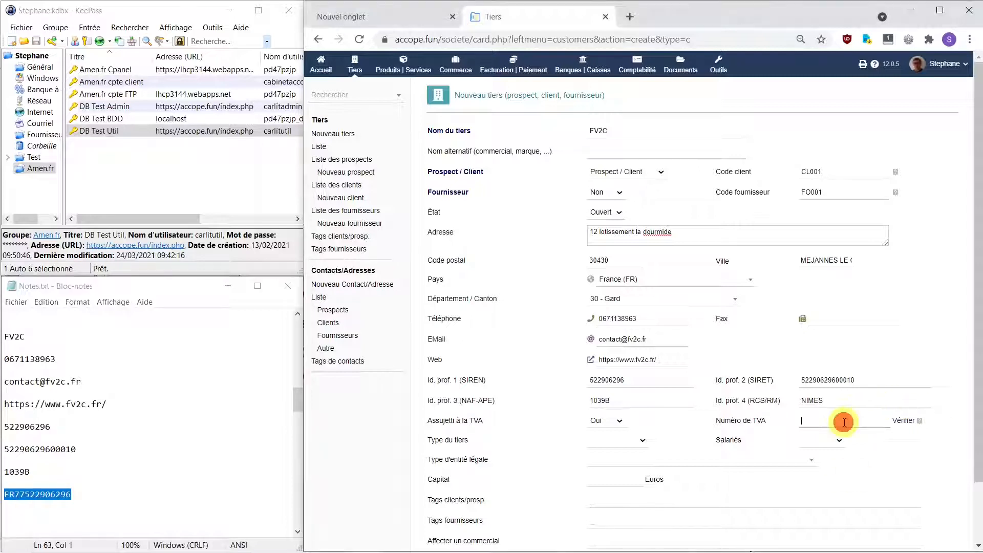
{"action": "key", "text": "ctrl+v"}
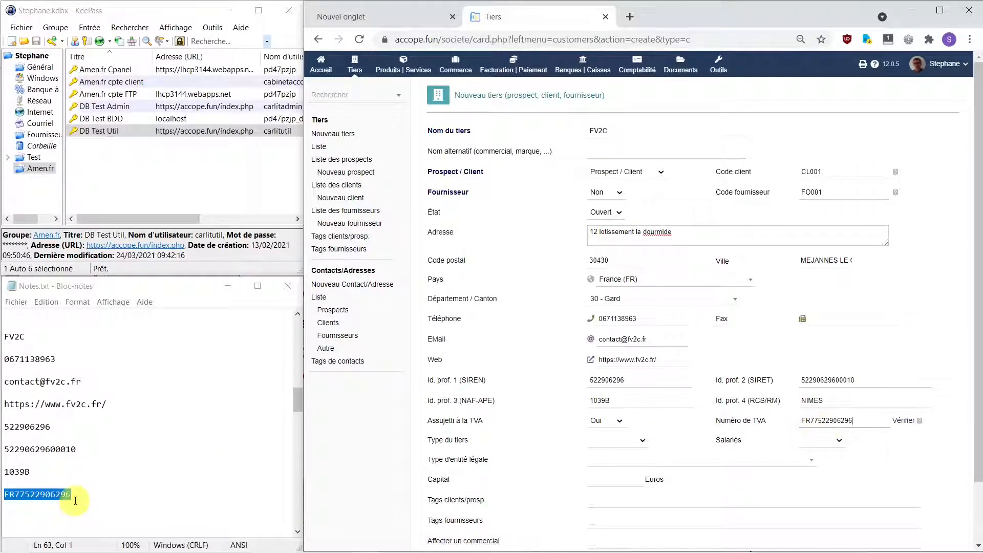
{"action": "left_click", "coordinate": [903, 420]}
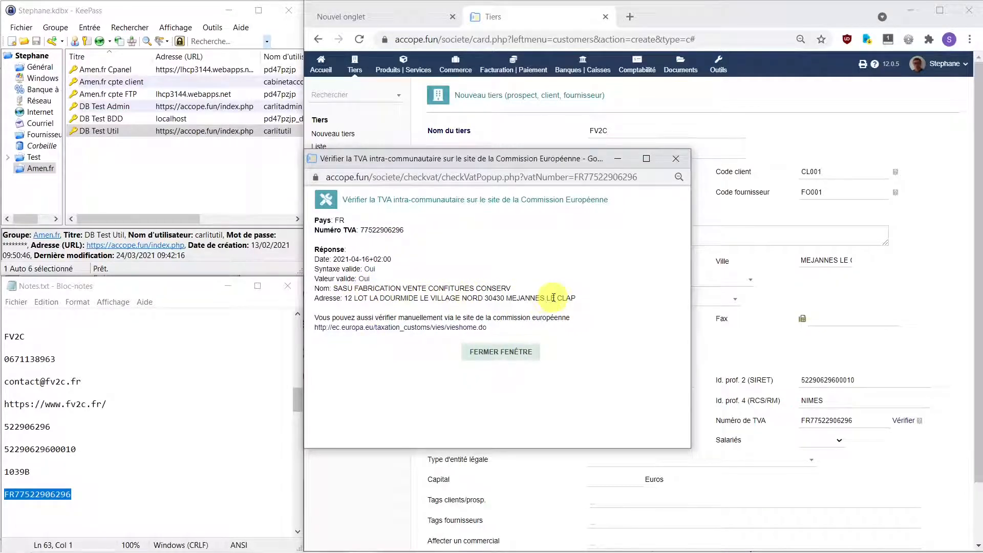
{"action": "left_click_drag", "start_coordinate": [563, 164], "coordinate": [816, 183]}
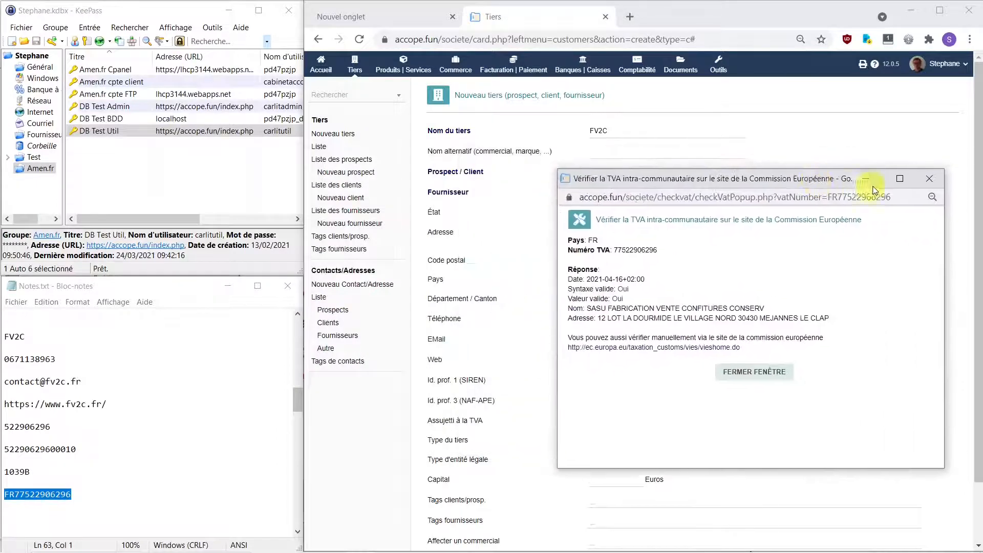
{"action": "left_click", "coordinate": [930, 181]}
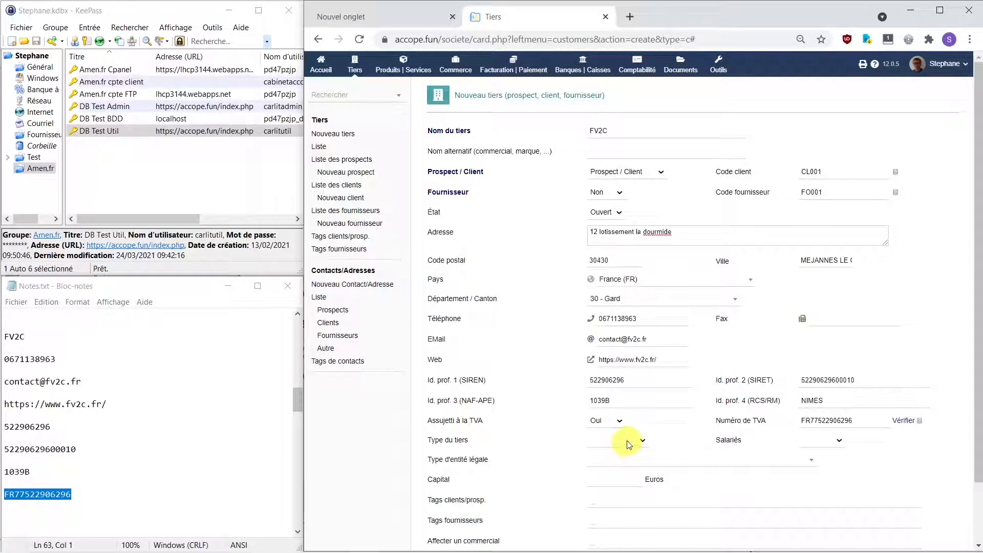
Step: Set the third-party type to TPE with a 1 - 5 headcount
{"action": "left_click", "coordinate": [636, 440]}
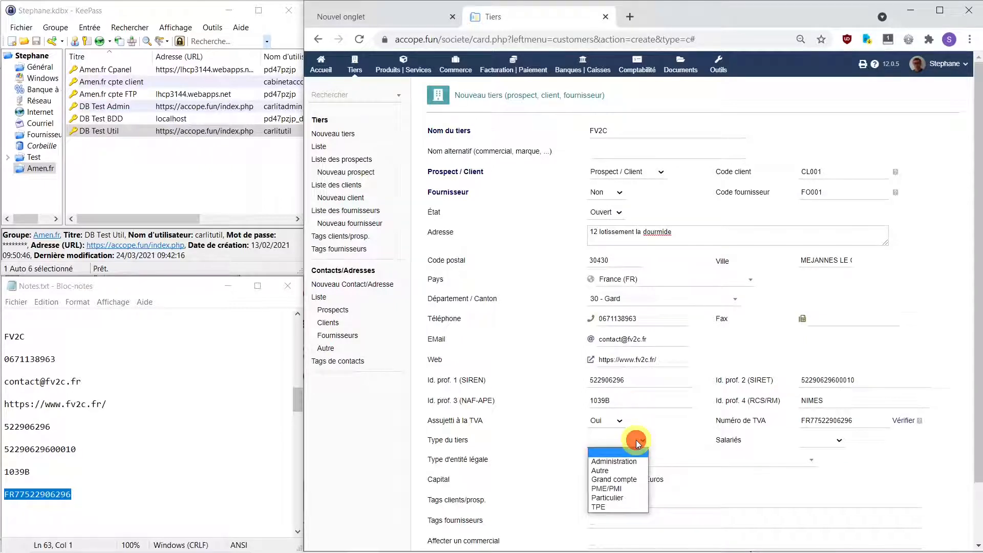
{"action": "left_click", "coordinate": [614, 506]}
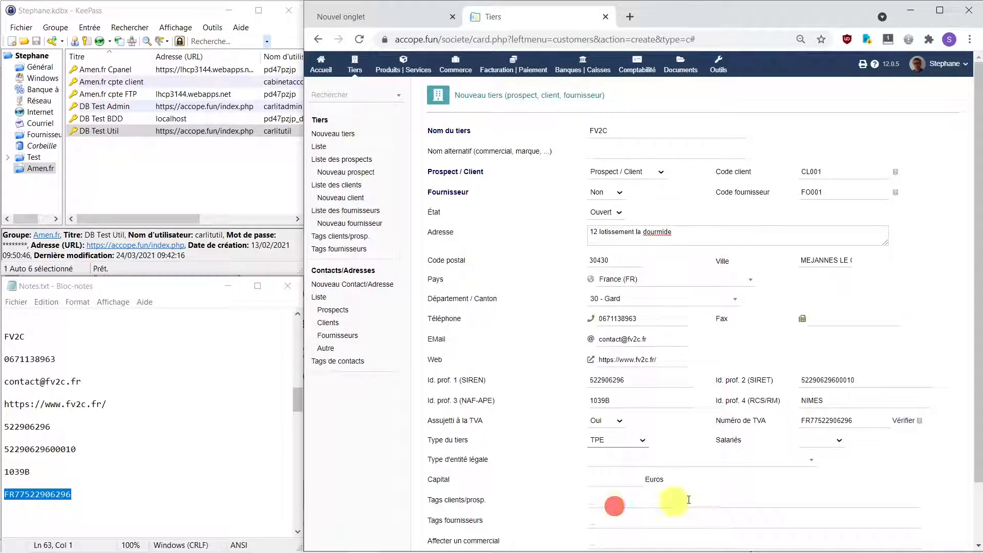
{"action": "left_click", "coordinate": [839, 441]}
{"action": "left_click", "coordinate": [833, 462]}
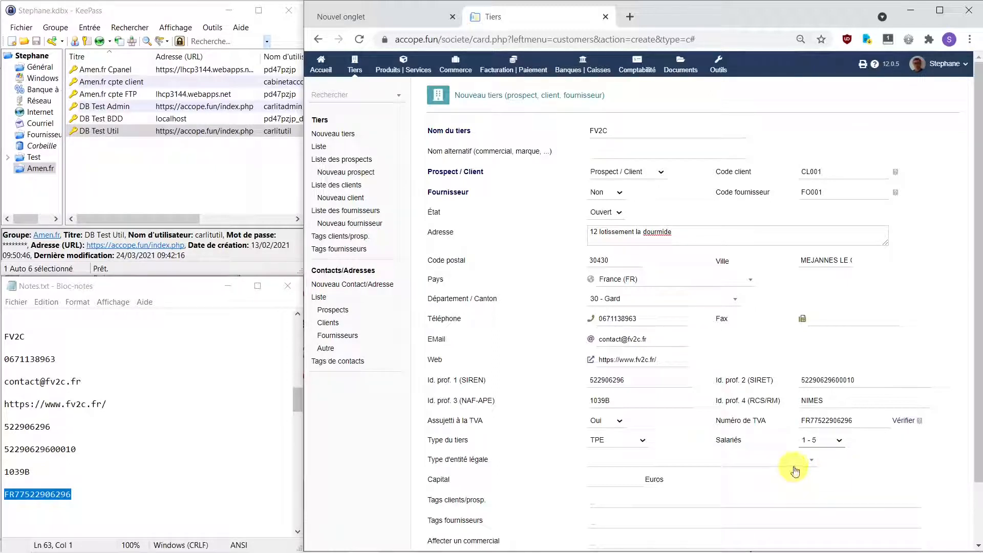
{"action": "left_click_drag", "start_coordinate": [979, 351], "coordinate": [952, 419]}
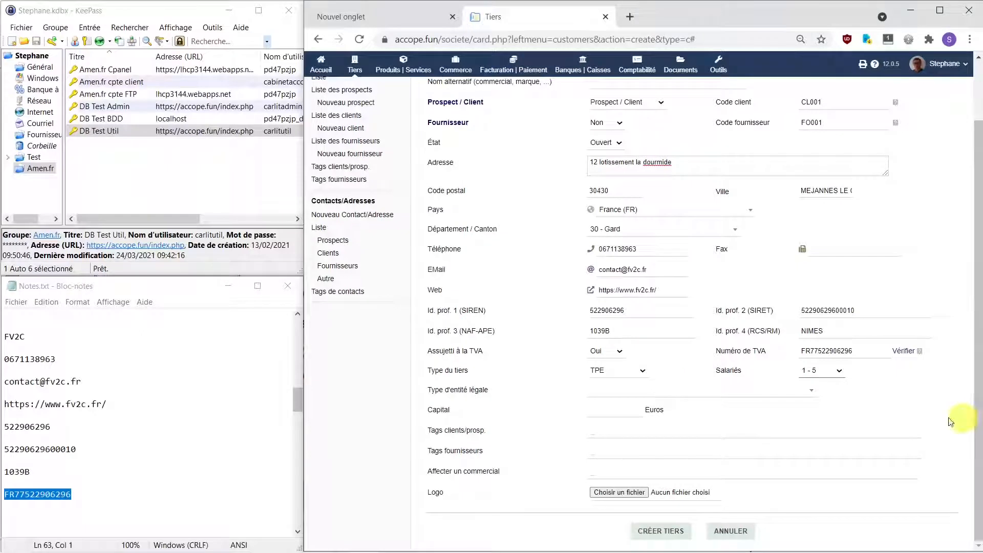
Step: Choose SASU legal form, 100 € capital, assign the sales rep, and create FV2C
{"action": "left_click", "coordinate": [808, 392]}
{"action": "left_click_drag", "start_coordinate": [813, 230], "coordinate": [824, 369]}
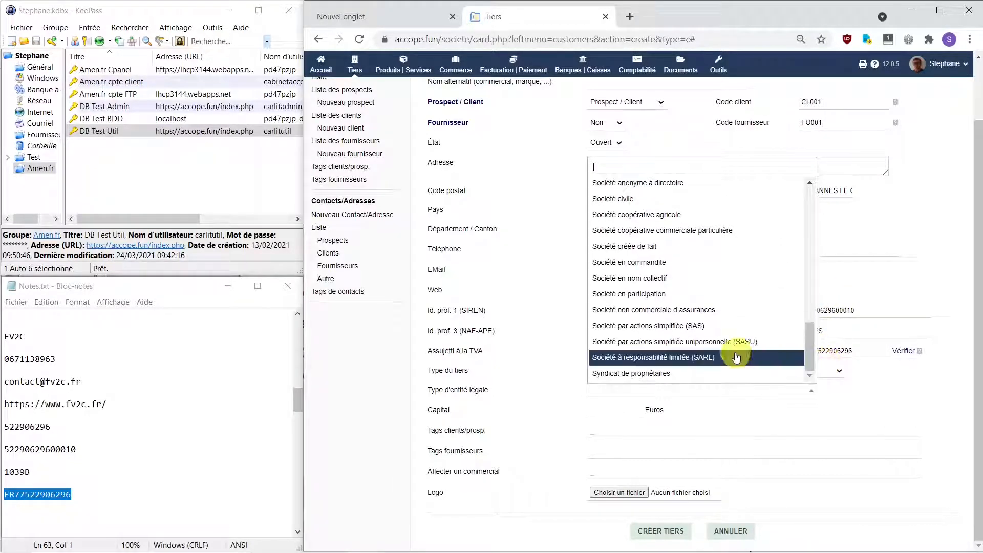
{"action": "left_click", "coordinate": [701, 347]}
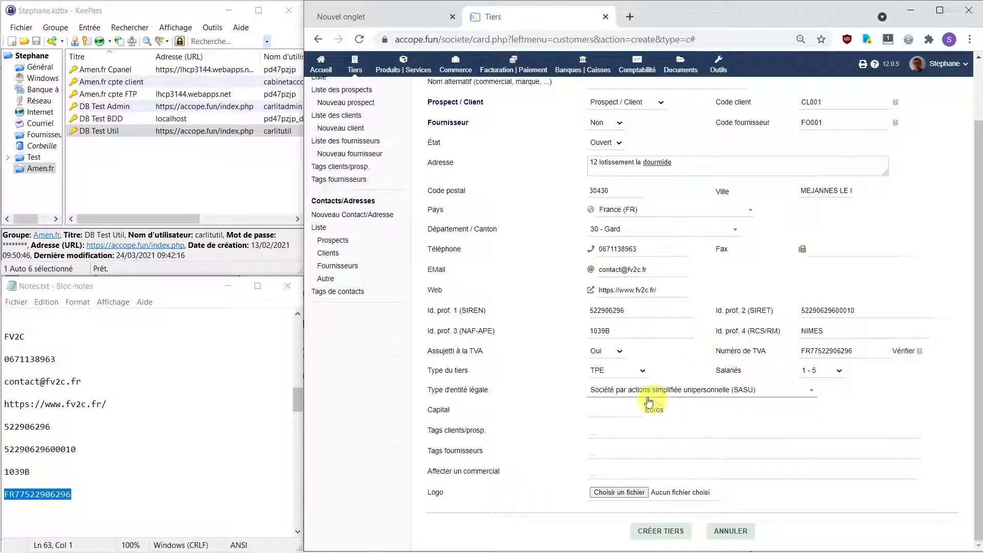
{"action": "left_click", "coordinate": [626, 408]}
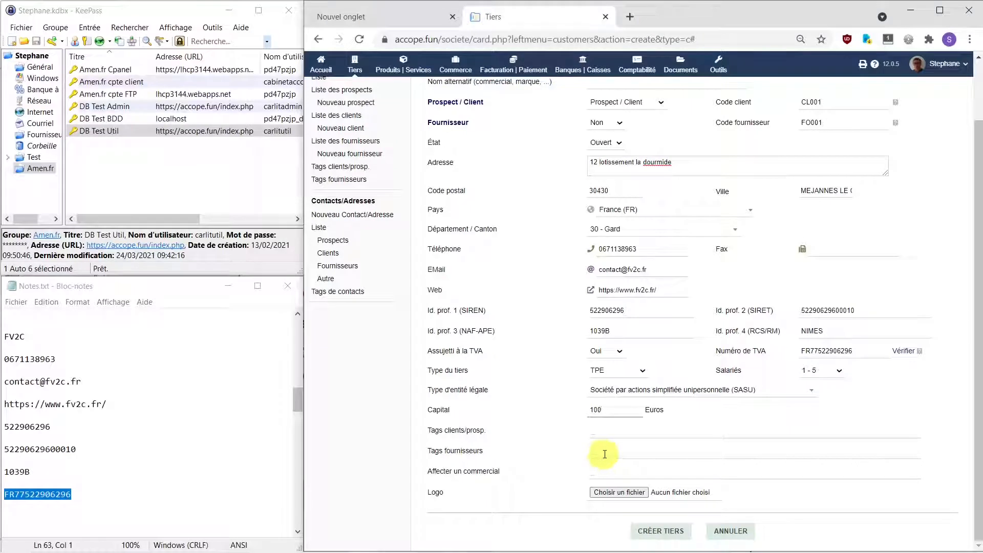
{"action": "left_click", "coordinate": [621, 469]}
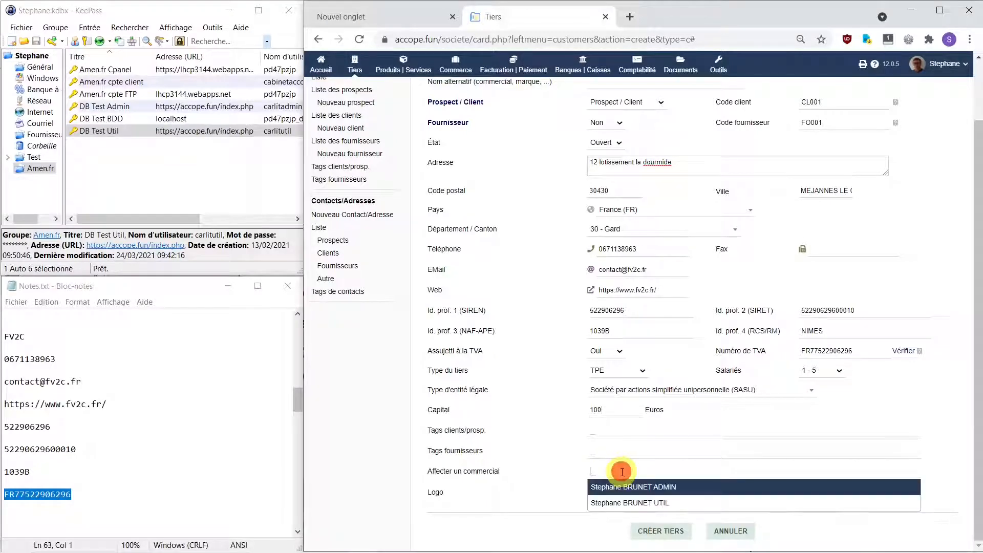
{"action": "left_click", "coordinate": [636, 505]}
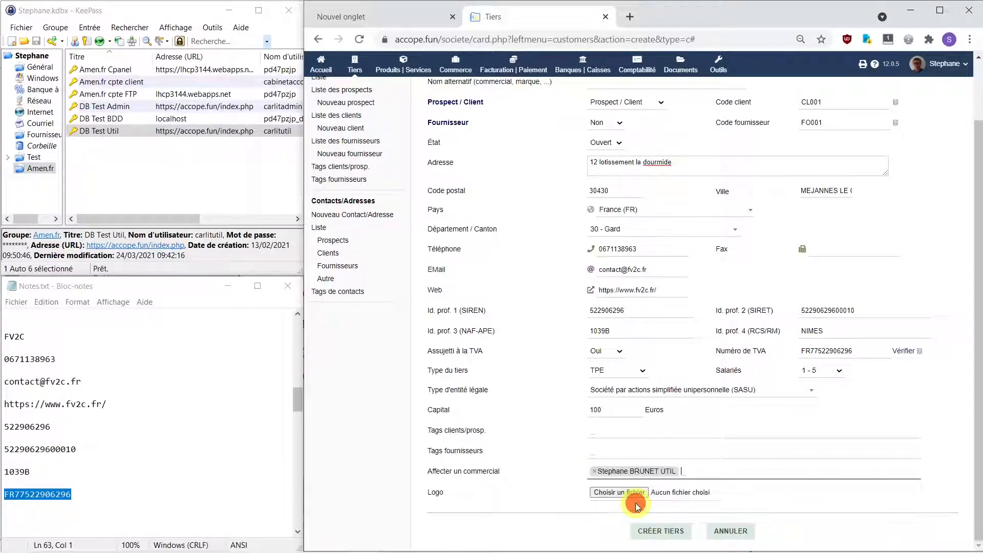
{"action": "left_click", "coordinate": [661, 531]}
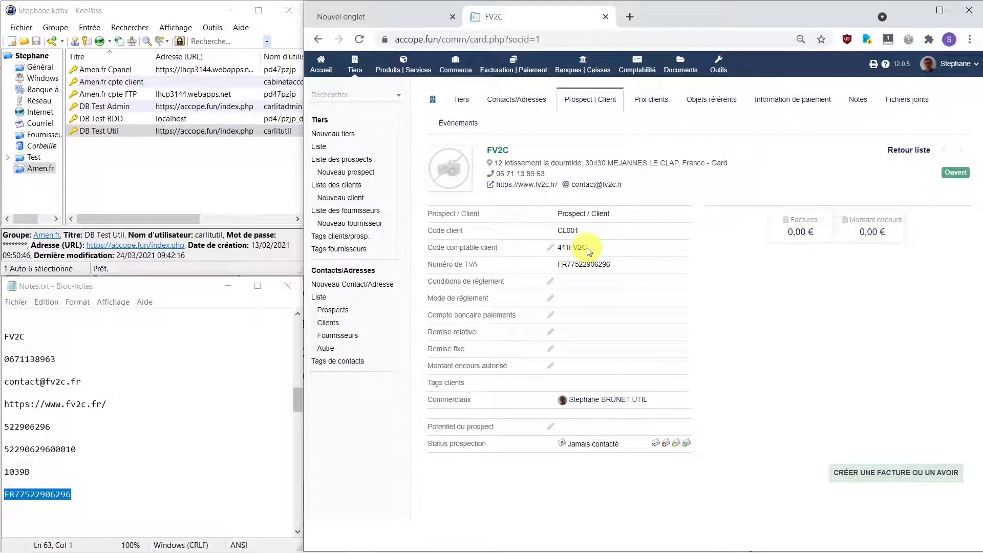
Step: Keep and save 411FV2C as FV2C's customer accounting code
{"action": "left_click", "coordinate": [551, 248]}
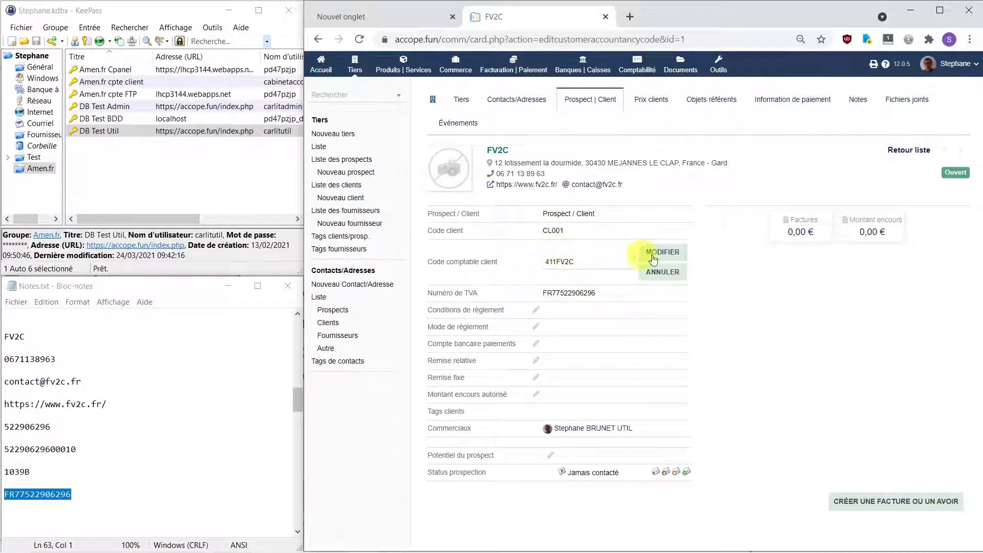
{"action": "left_click", "coordinate": [662, 256]}
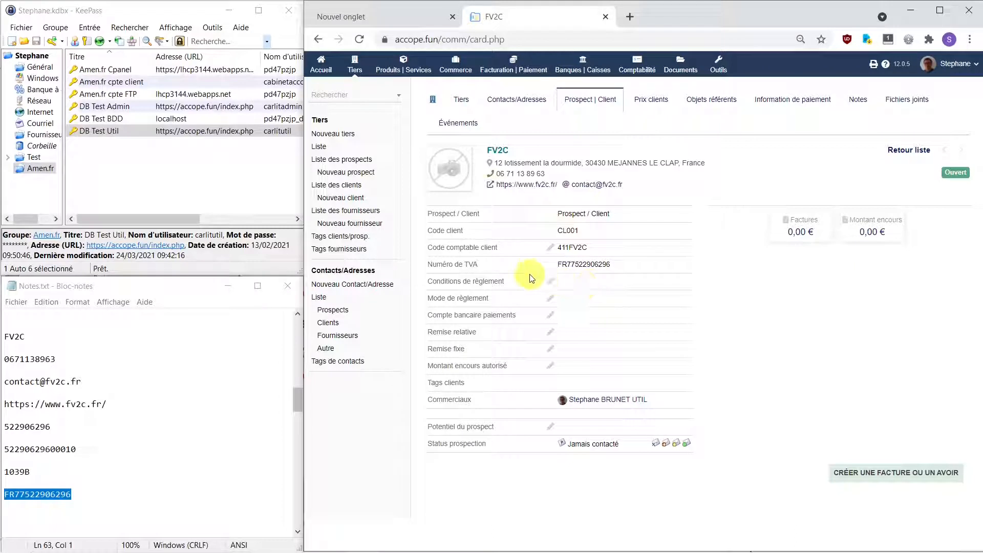
Step: Edit FV2C's payment terms and display the choices such as A réception and A commande
{"action": "left_click", "coordinate": [552, 283]}
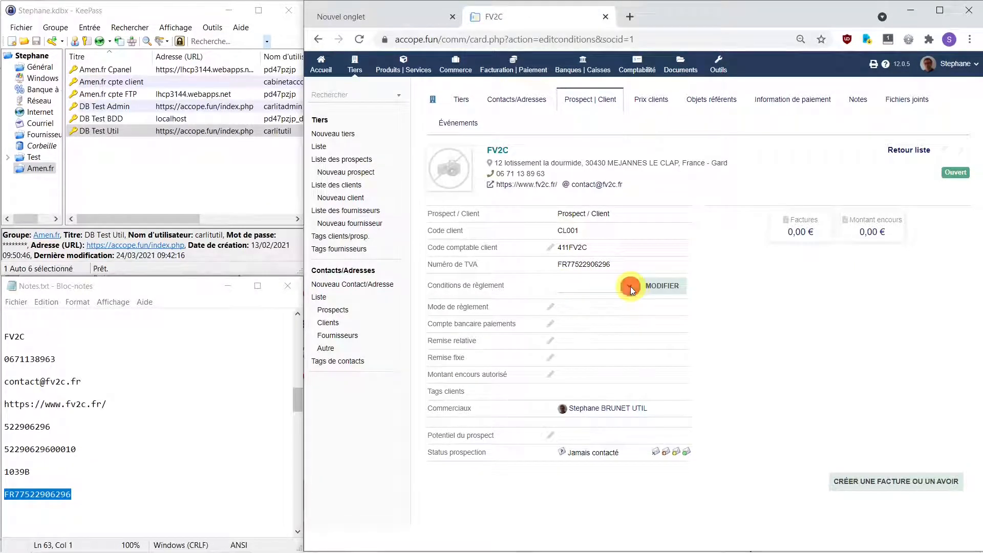
{"action": "left_click", "coordinate": [630, 287]}
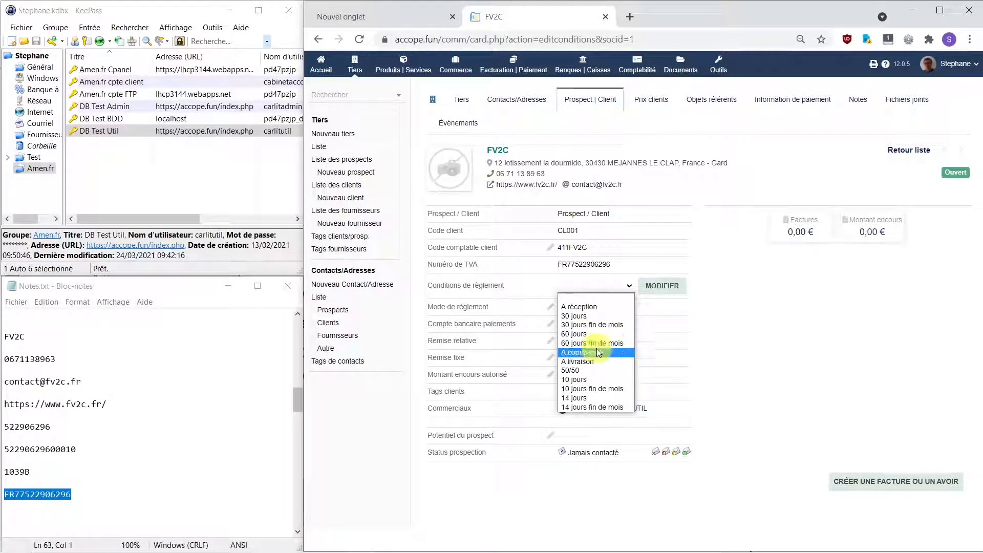
{"action": "mouse_move", "coordinate": [581, 550]}
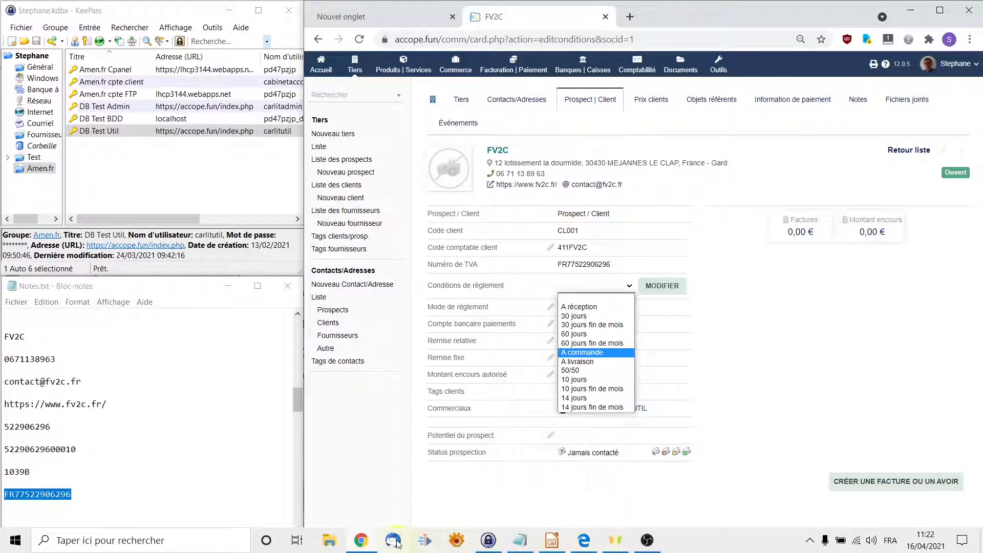
Step: Show slide 4 of the Impress presentation on creating payment terms in Dictionnaires
{"action": "left_click", "coordinate": [555, 541]}
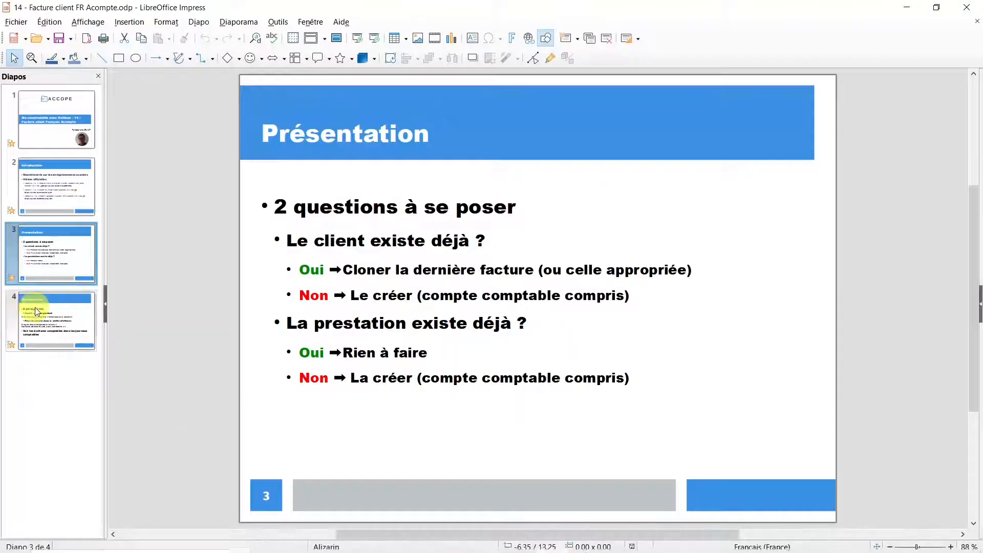
{"action": "left_click", "coordinate": [44, 325]}
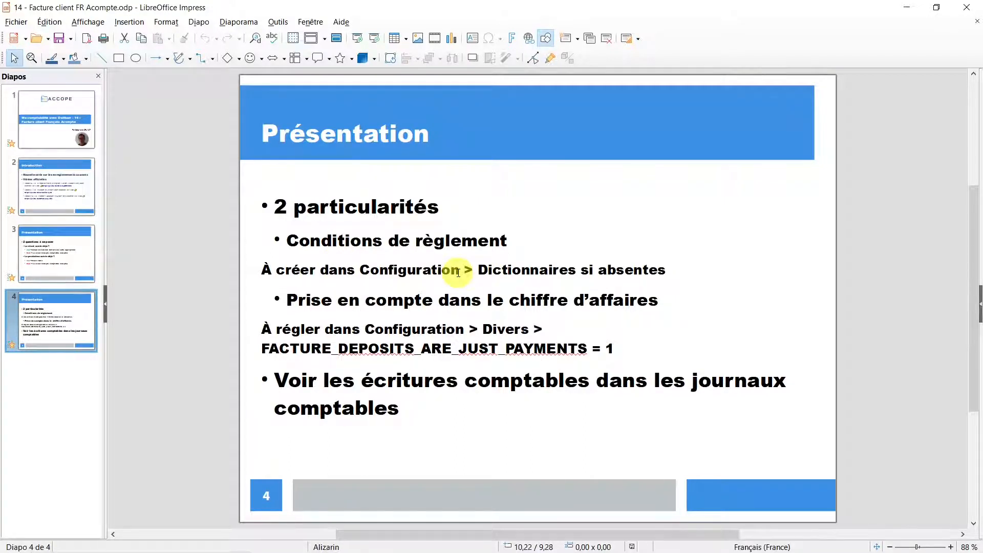
{"action": "mouse_move", "coordinate": [593, 552]}
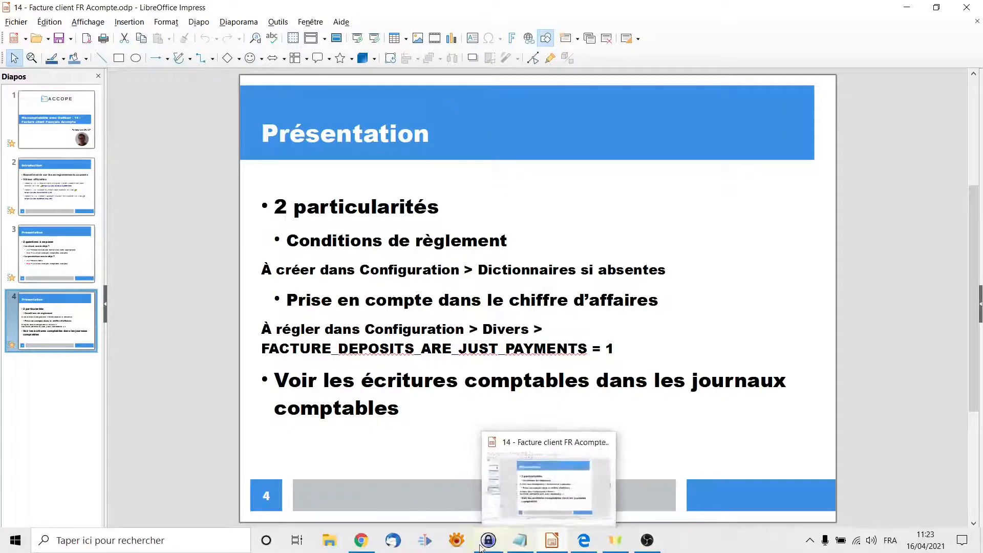
Step: Log out of the current Dolibarr session
{"action": "left_click", "coordinate": [434, 545]}
{"action": "left_click", "coordinate": [964, 71]}
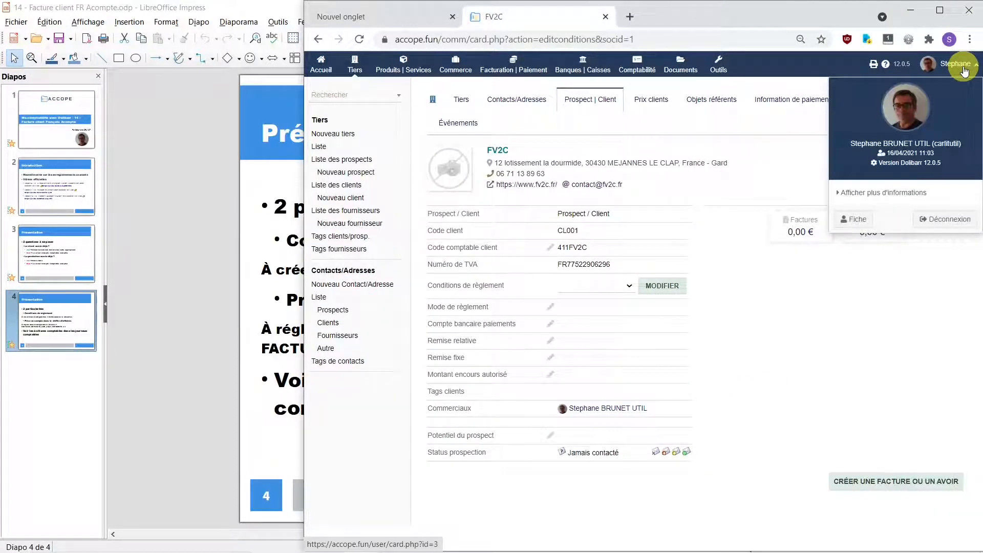
{"action": "left_click", "coordinate": [937, 223]}
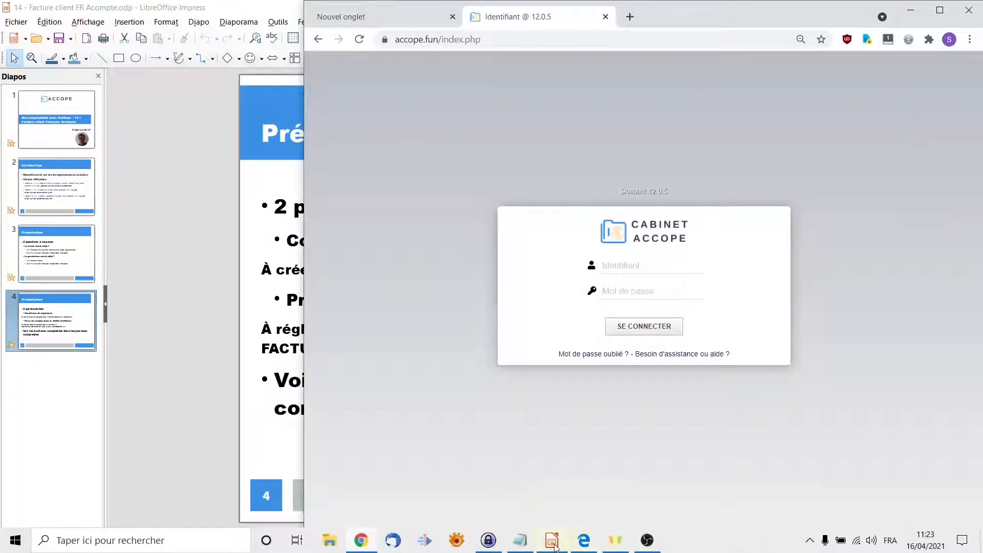
Step: Log back in with the DB Test Admin KeePass auto-type and open the Dictionnaires setup
{"action": "left_click", "coordinate": [489, 543]}
{"action": "left_click", "coordinate": [128, 106]}
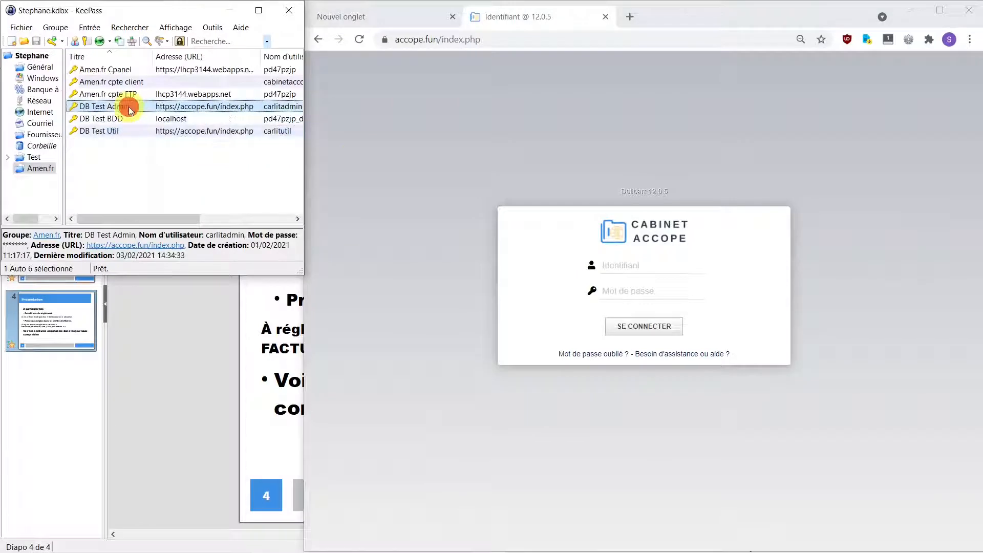
{"action": "left_click", "coordinate": [629, 266]}
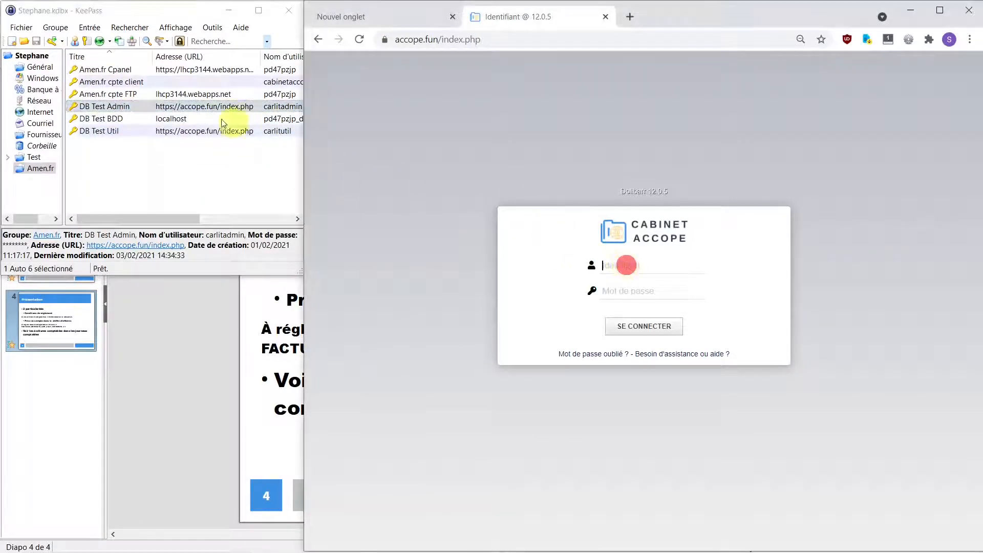
{"action": "right_click", "coordinate": [139, 106]}
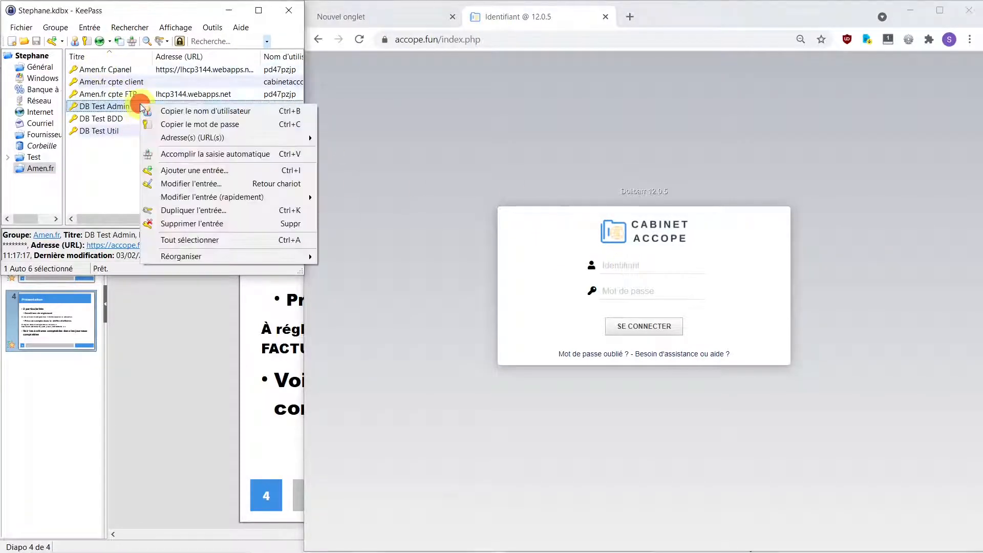
{"action": "left_click", "coordinate": [186, 155]}
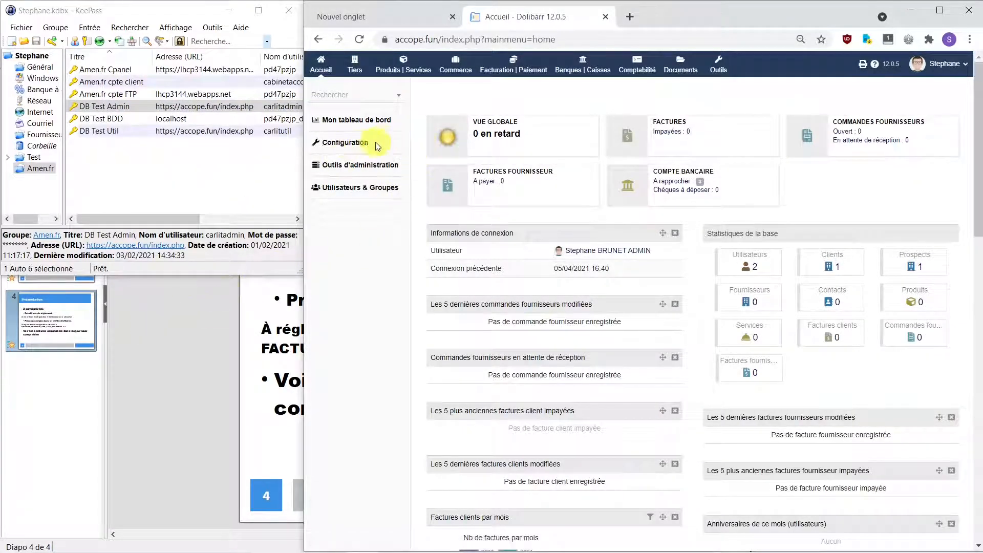
{"action": "left_click", "coordinate": [367, 148]}
{"action": "left_click", "coordinate": [331, 322]}
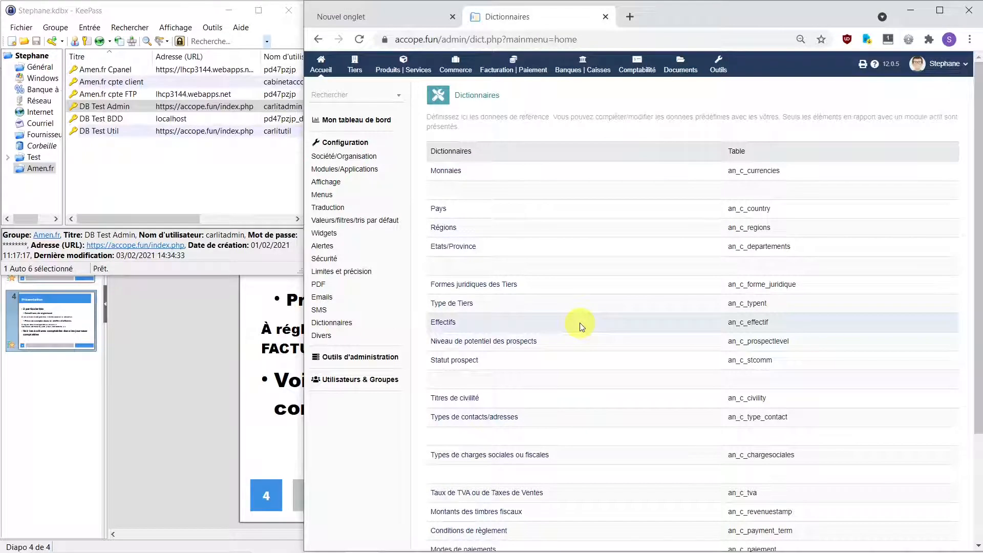
Step: Open the Conditions de règlement dictionary listing terms from RECEP to 14DENDMONTH
{"action": "scroll", "coordinate": [578, 332], "scroll_direction": "down", "scroll_amount": 1}
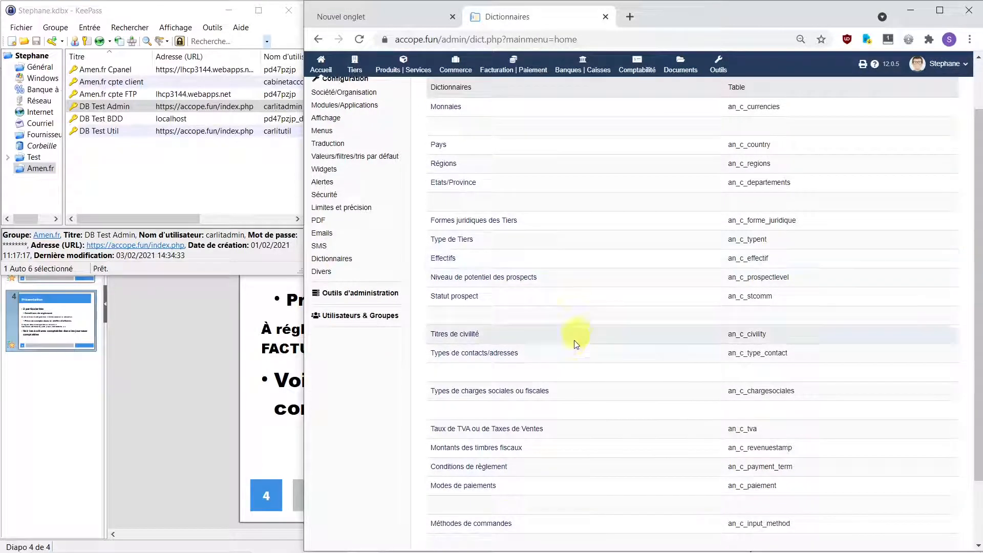
{"action": "left_click", "coordinate": [484, 468]}
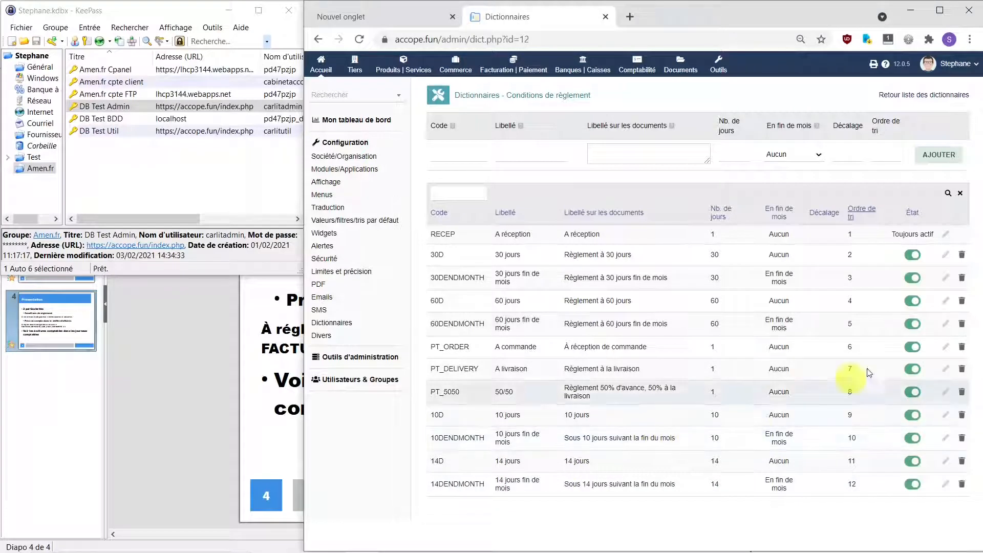
Step: Disable the 30DENDMONTH, 60D, 60DENDMONTH and PT_ORDER payment terms
{"action": "left_click", "coordinate": [911, 260]}
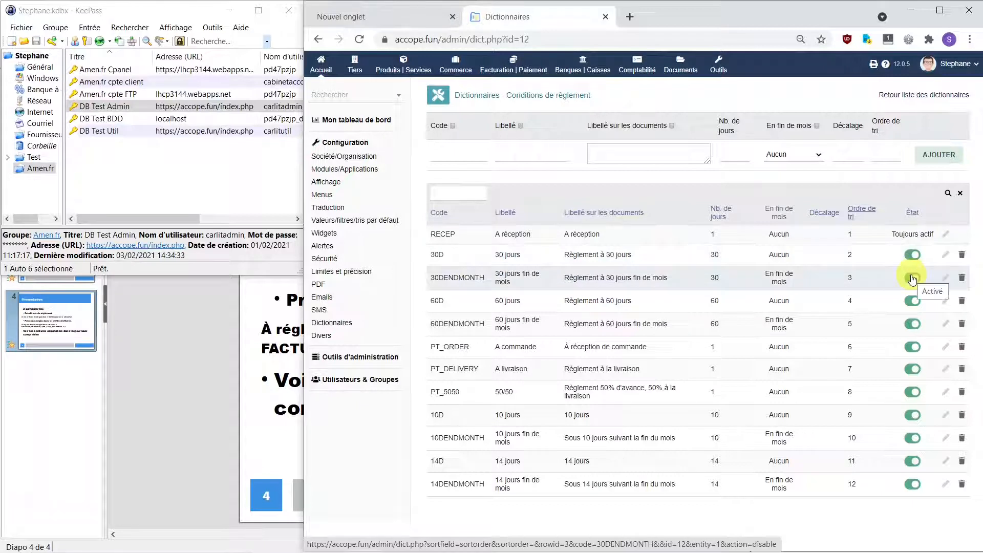
{"action": "left_click", "coordinate": [912, 278]}
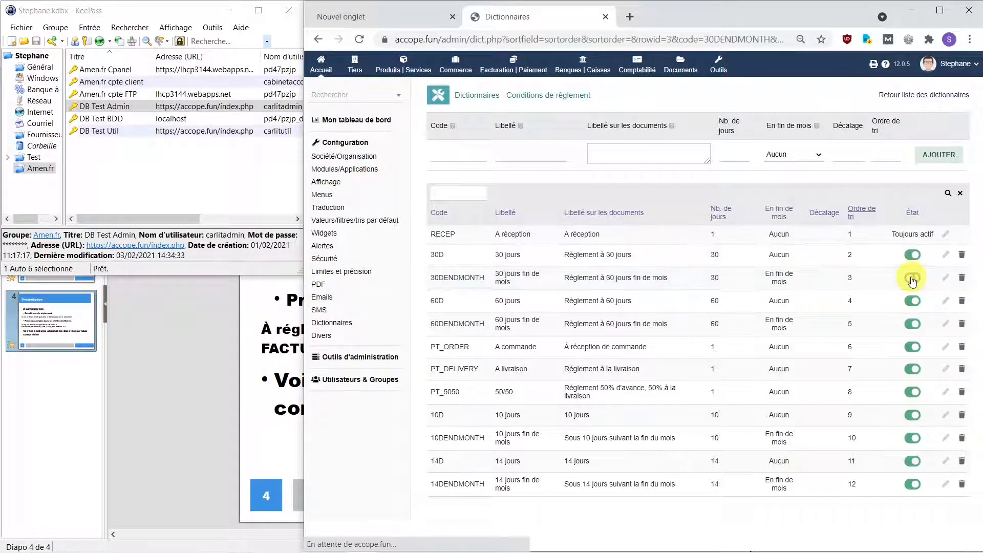
{"action": "left_click", "coordinate": [912, 302]}
{"action": "left_click", "coordinate": [912, 324]}
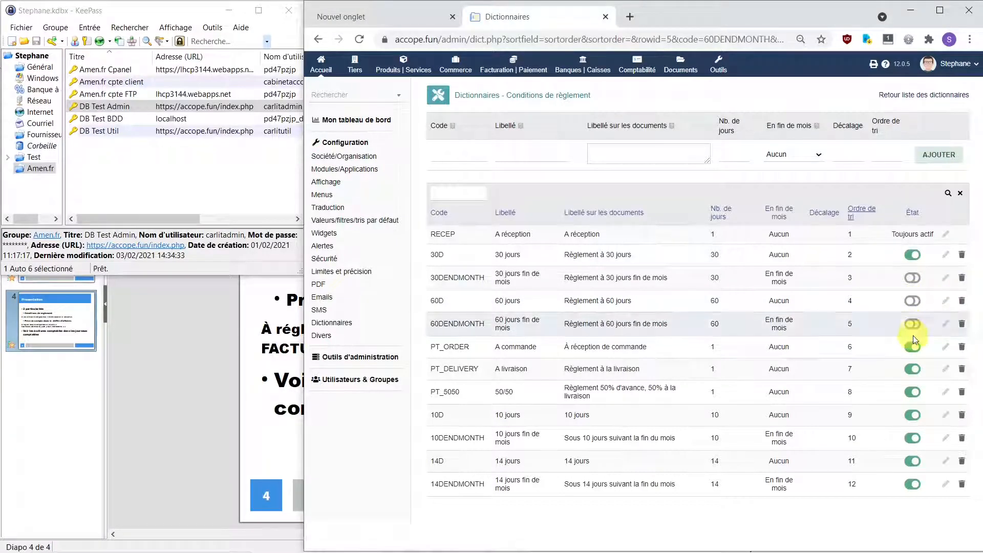
{"action": "left_click", "coordinate": [906, 348]}
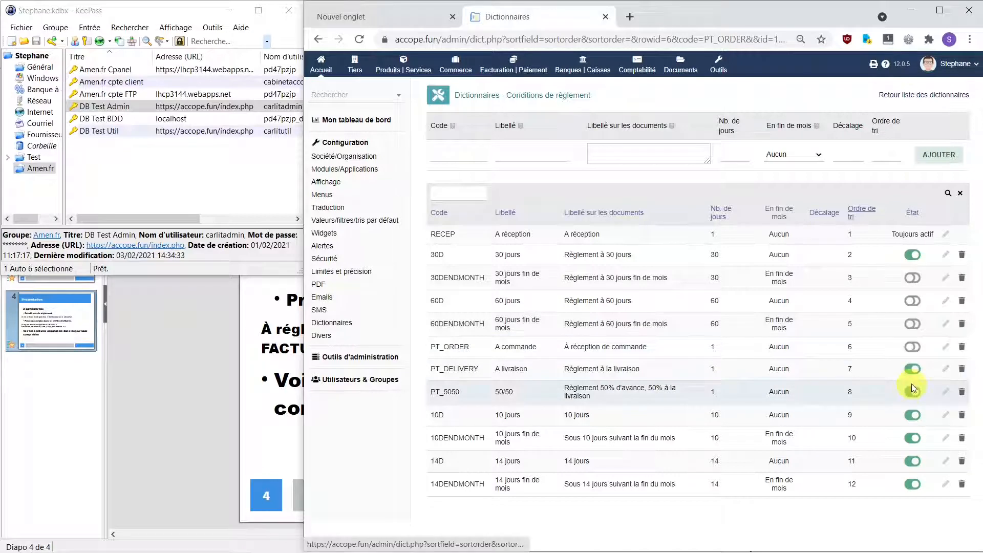
Step: Deactivate the PT_DELIVERY, PT_5050, 10D, 10DENDMONTH, 14D and 14DENDMONTH payment terms
{"action": "left_click", "coordinate": [912, 369]}
{"action": "left_click", "coordinate": [913, 393]}
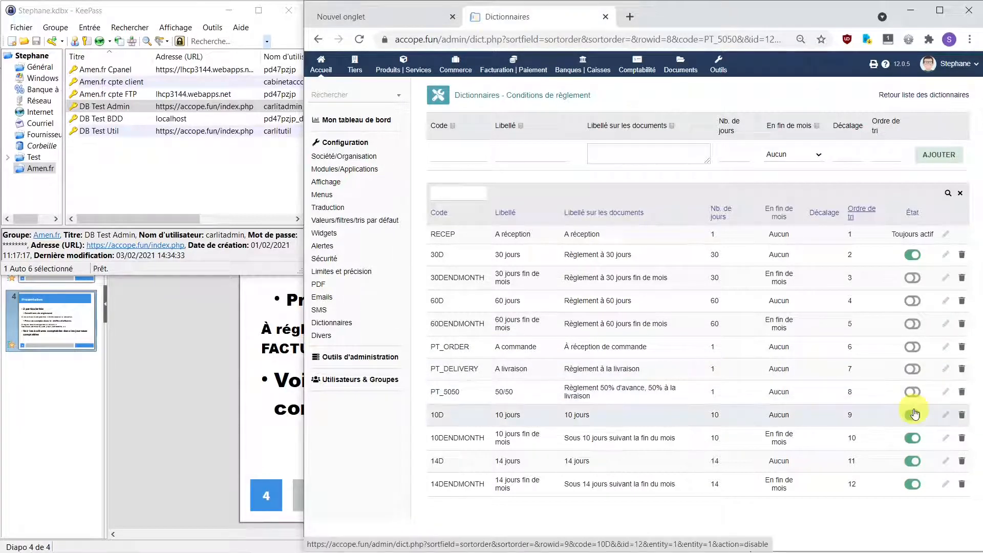
{"action": "left_click", "coordinate": [911, 414]}
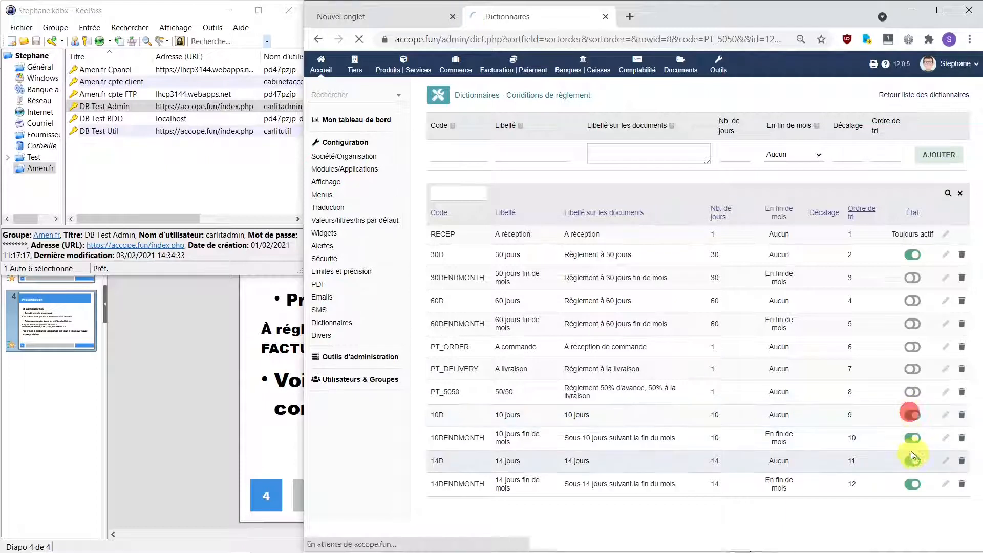
{"action": "left_click", "coordinate": [909, 439]}
{"action": "left_click", "coordinate": [911, 461]}
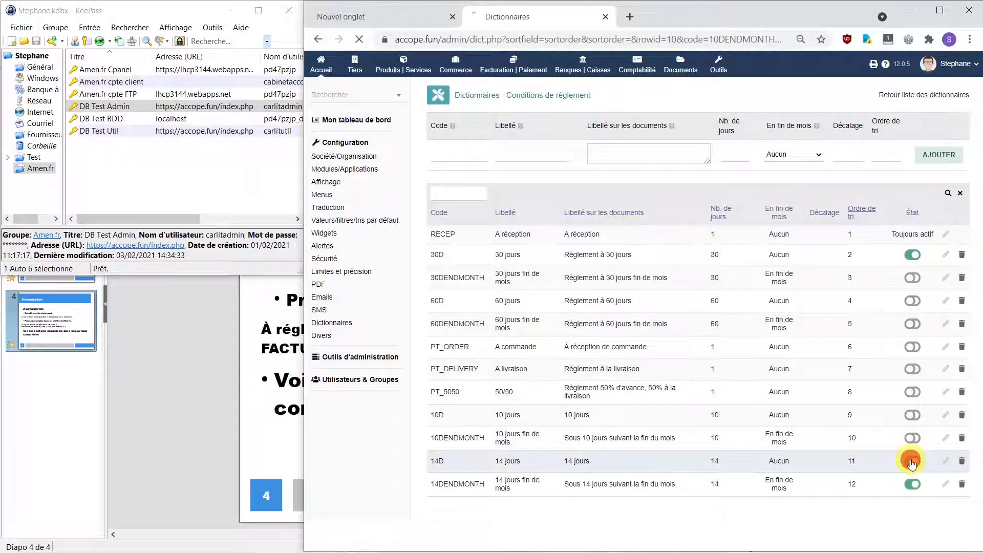
{"action": "left_click", "coordinate": [914, 487]}
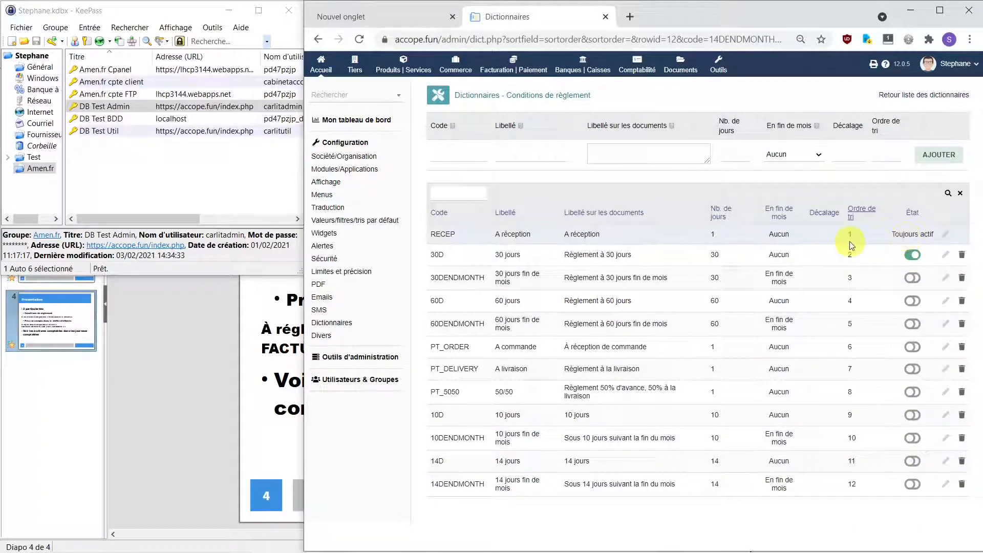
{"action": "left_click", "coordinate": [446, 153]}
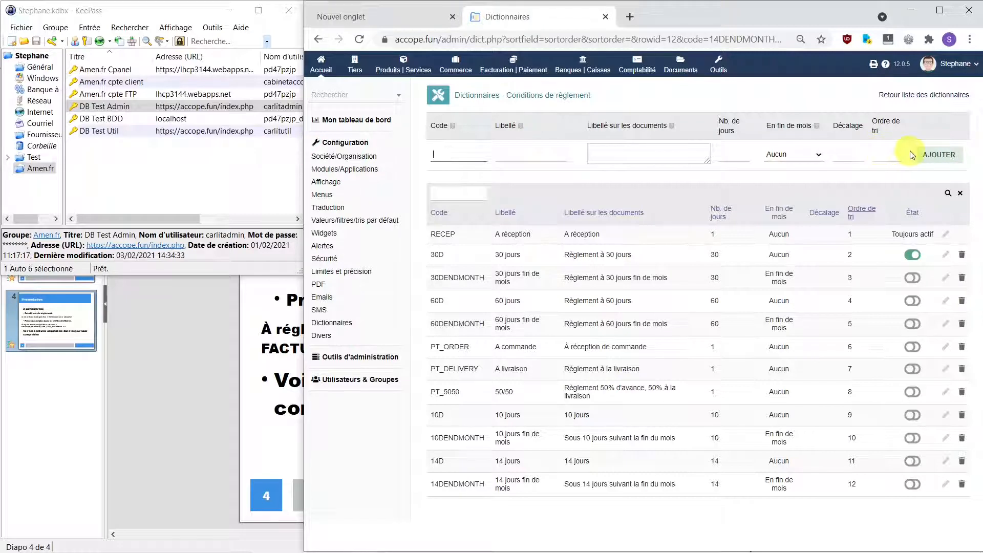
Step: Add payment term 8D '8 jours', document label 'Règlement à 8 jours', 8 days, offset 3
{"action": "left_click", "coordinate": [931, 158]}
{"action": "type", "text": "D"}
{"action": "left_click", "coordinate": [539, 155]}
{"action": "left_click", "coordinate": [638, 153]}
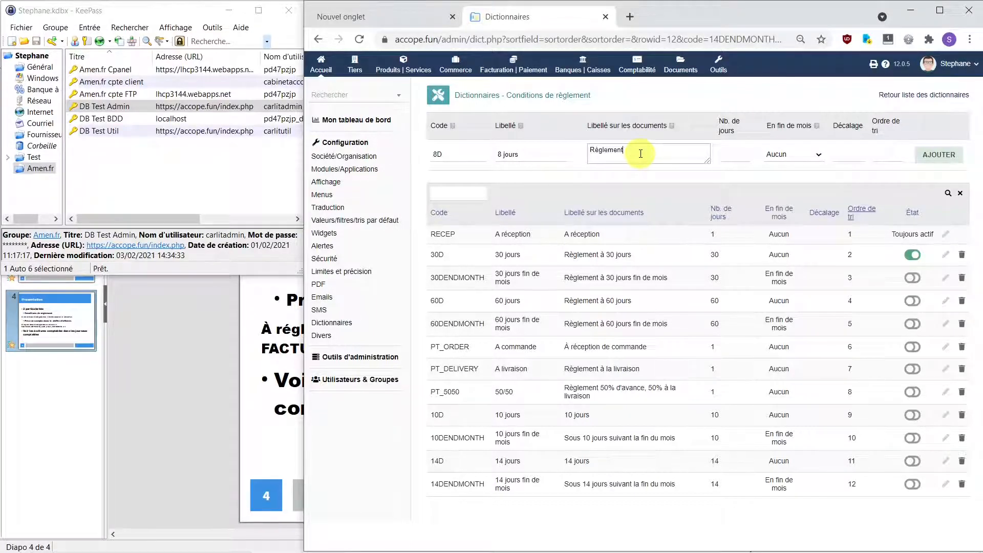
{"action": "type", "text": "Règlement à 8 jours"}
{"action": "left_click", "coordinate": [732, 154]}
{"action": "type", "text": "8"}
{"action": "left_click", "coordinate": [848, 151]}
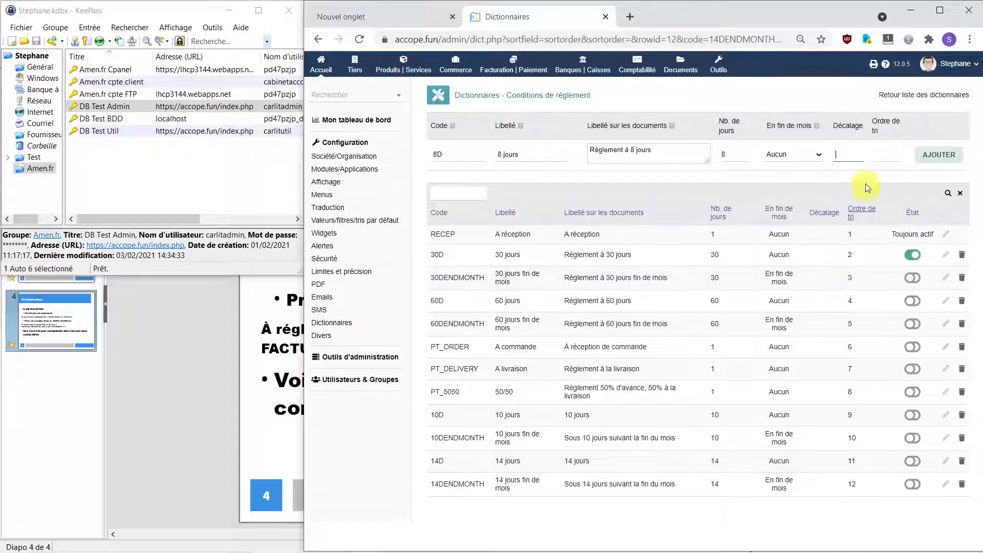
{"action": "left_click", "coordinate": [854, 158]}
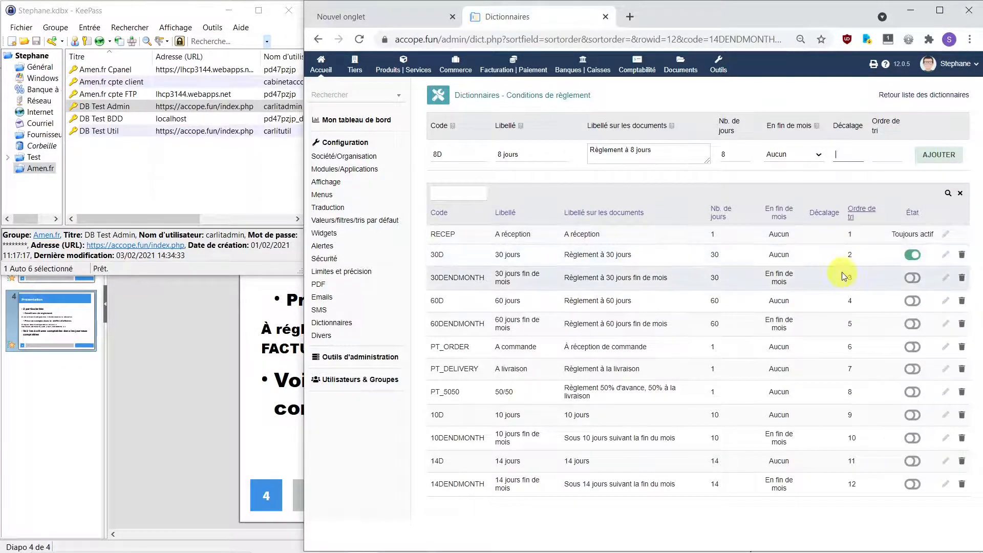
{"action": "type", "text": "3"}
{"action": "left_click", "coordinate": [947, 156]}
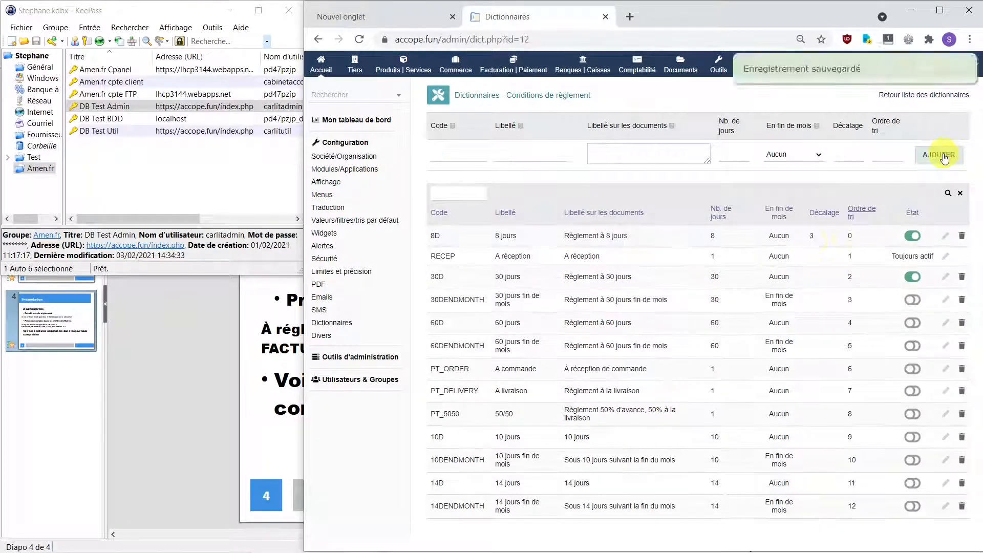
Step: Edit the 8D payment term to offset 0 and sort order 3
{"action": "left_click", "coordinate": [944, 237]}
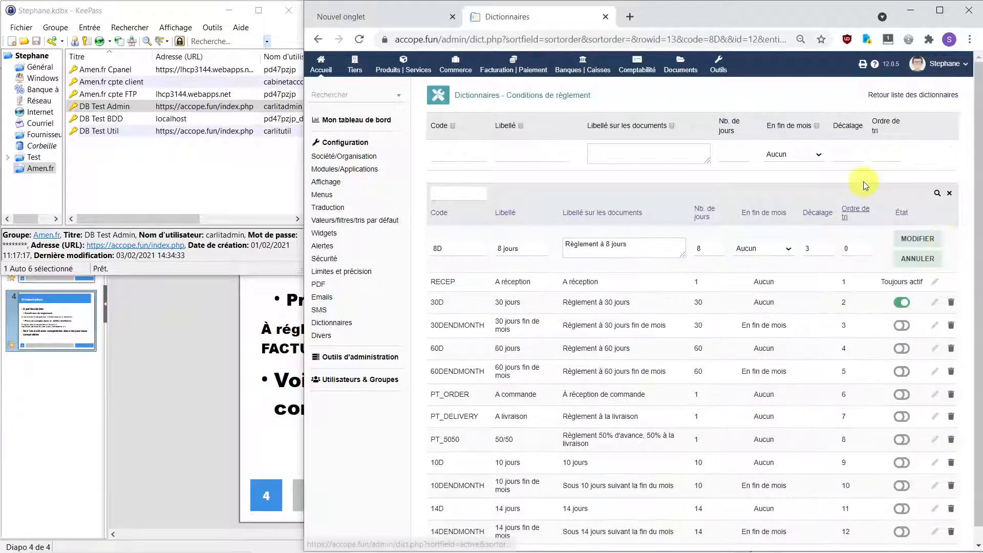
{"action": "double_click", "coordinate": [817, 247]}
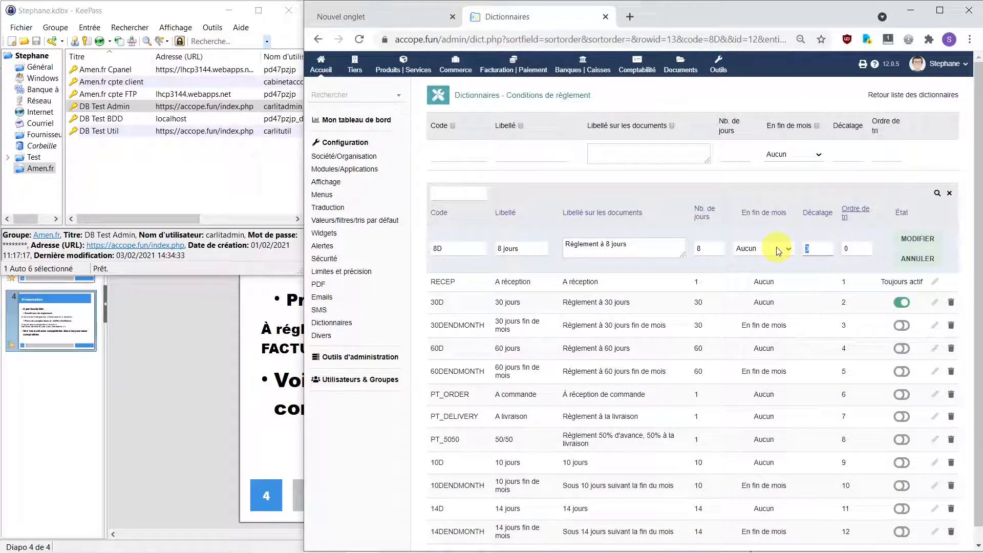
{"action": "double_click", "coordinate": [852, 248]}
{"action": "type", "text": "3"}
{"action": "left_click", "coordinate": [924, 243]}
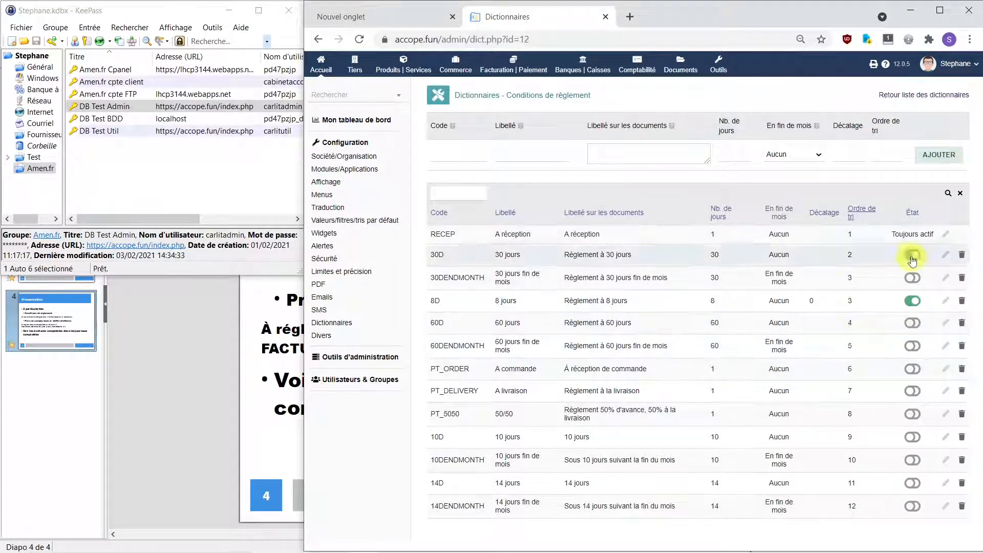
Step: Log out of admin, sign in as the ordinary user via KeePass auto-type, and open Tiers
{"action": "left_click", "coordinate": [969, 68]}
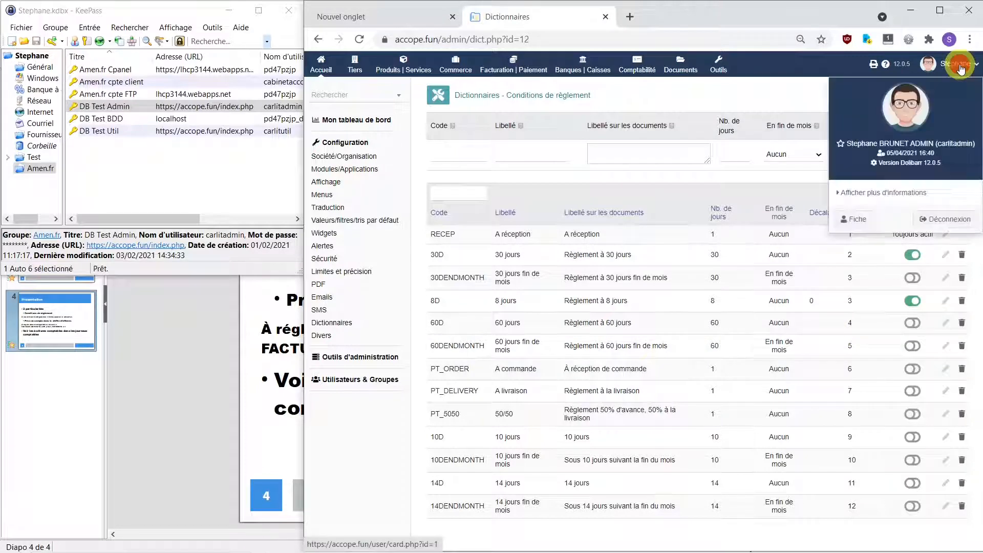
{"action": "left_click", "coordinate": [950, 220]}
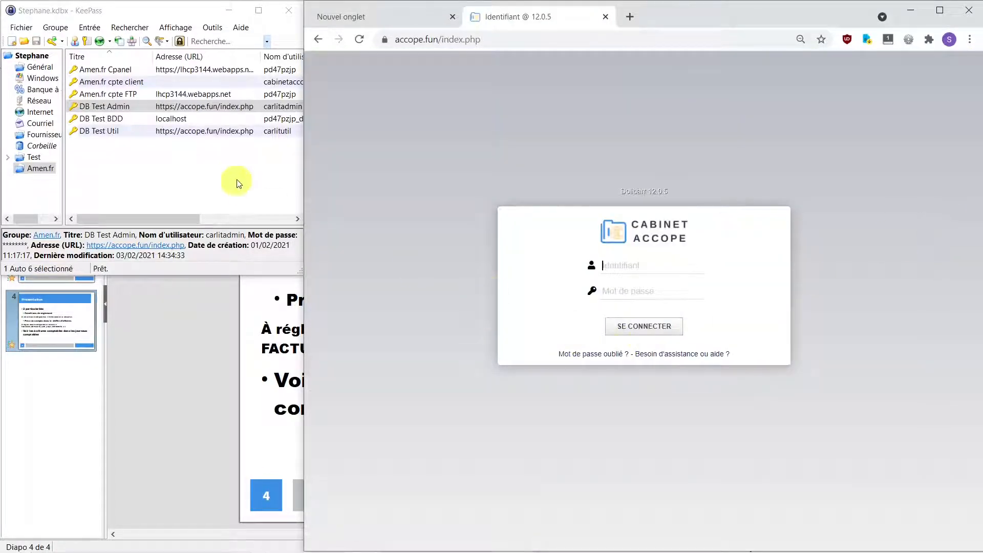
{"action": "left_click", "coordinate": [224, 134]}
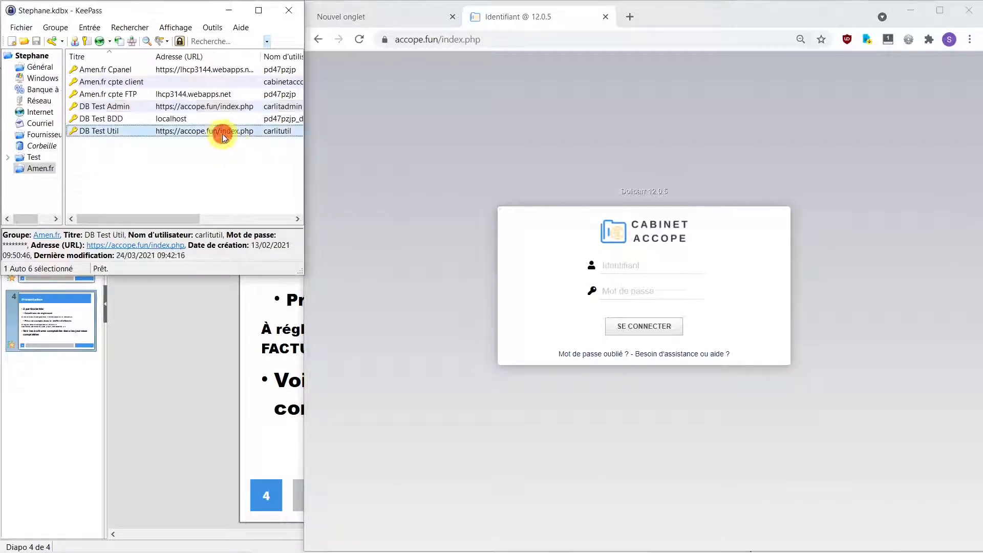
{"action": "left_click", "coordinate": [631, 265]}
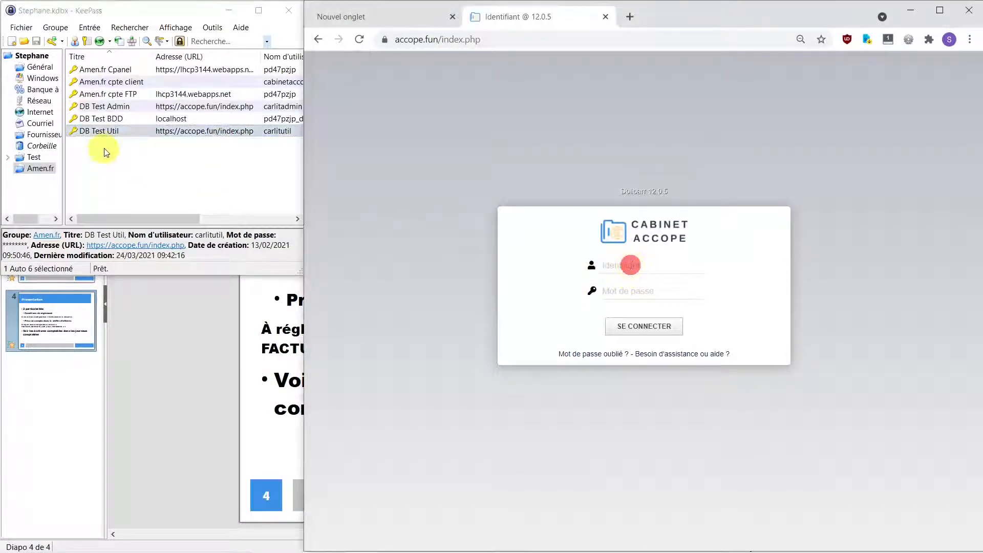
{"action": "right_click", "coordinate": [122, 134]}
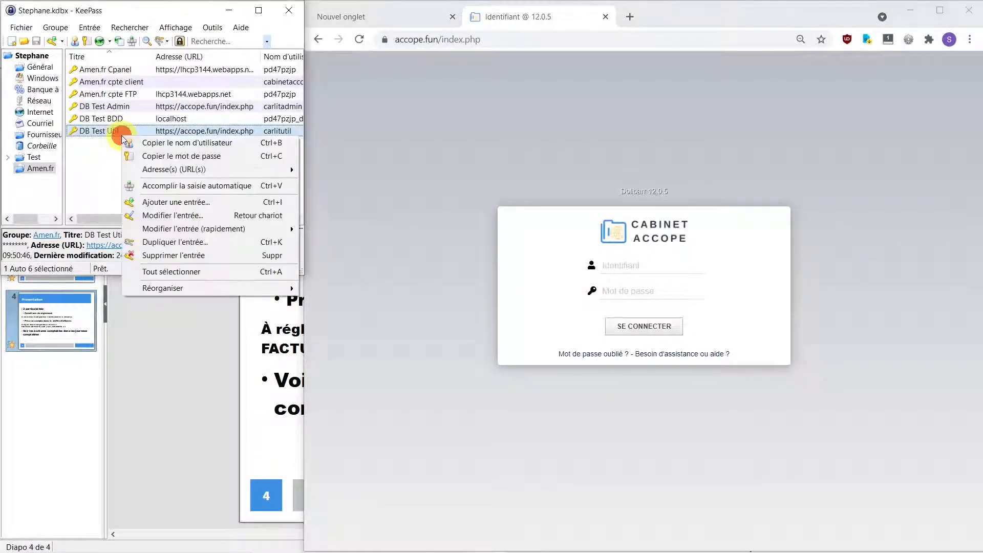
{"action": "left_click", "coordinate": [153, 185]}
{"action": "left_click", "coordinate": [354, 72]}
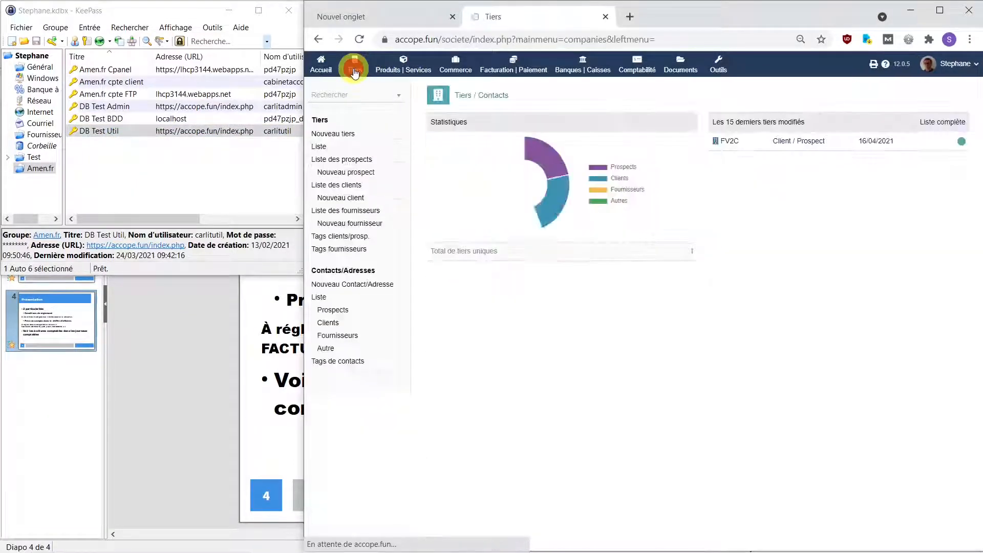
Step: On FV2C's customer tab, set the payment terms to 8 jours
{"action": "left_click", "coordinate": [734, 146]}
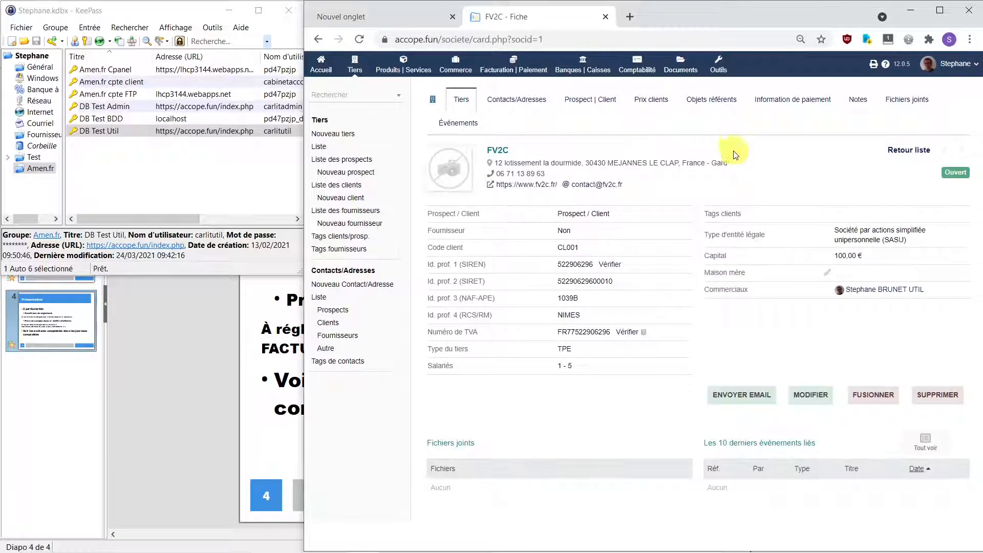
{"action": "left_click", "coordinate": [585, 104]}
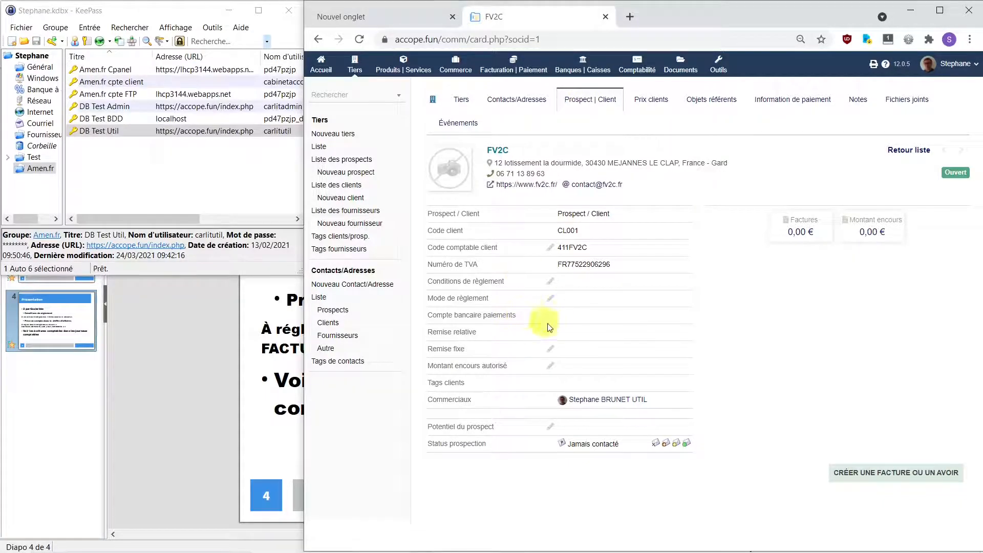
{"action": "left_click", "coordinate": [551, 283]}
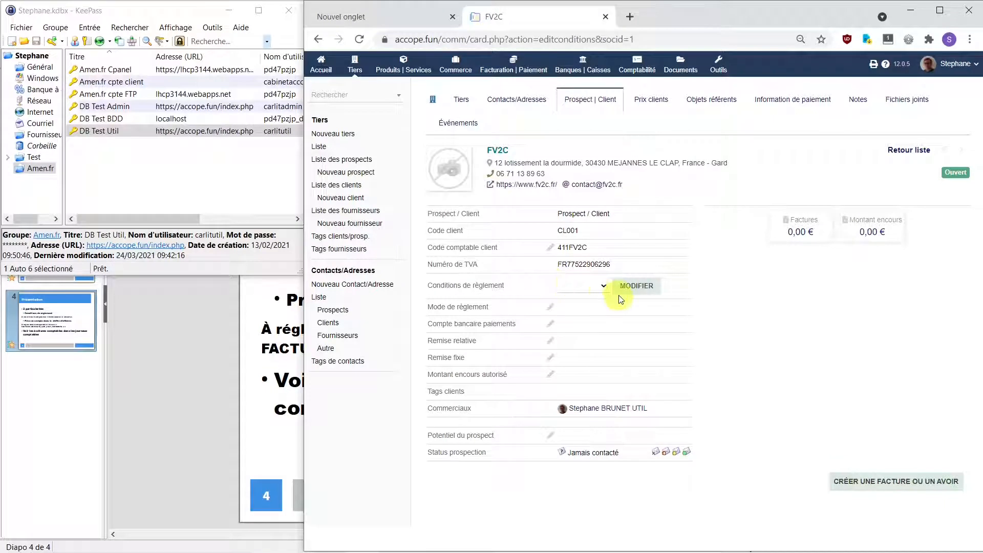
{"action": "left_click", "coordinate": [604, 288]}
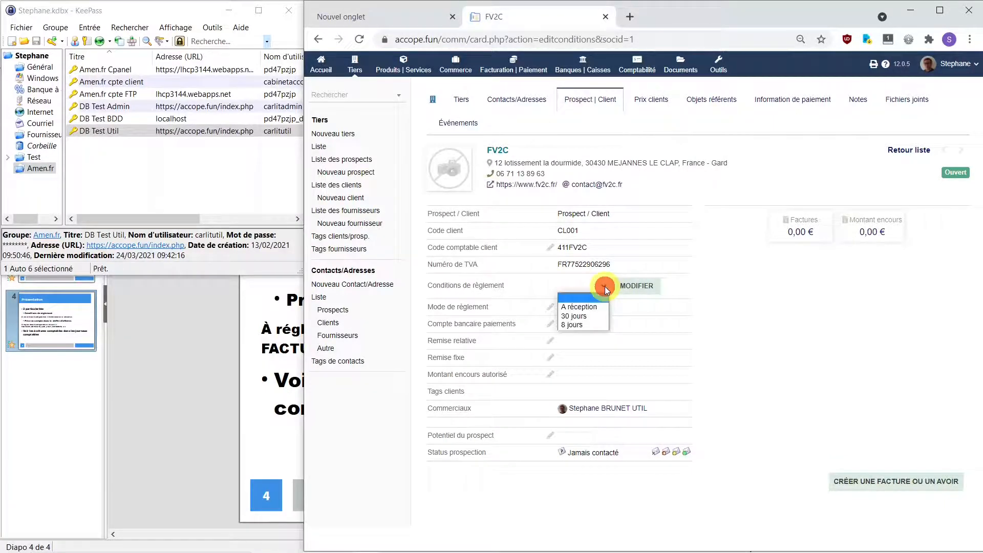
{"action": "left_click", "coordinate": [583, 325]}
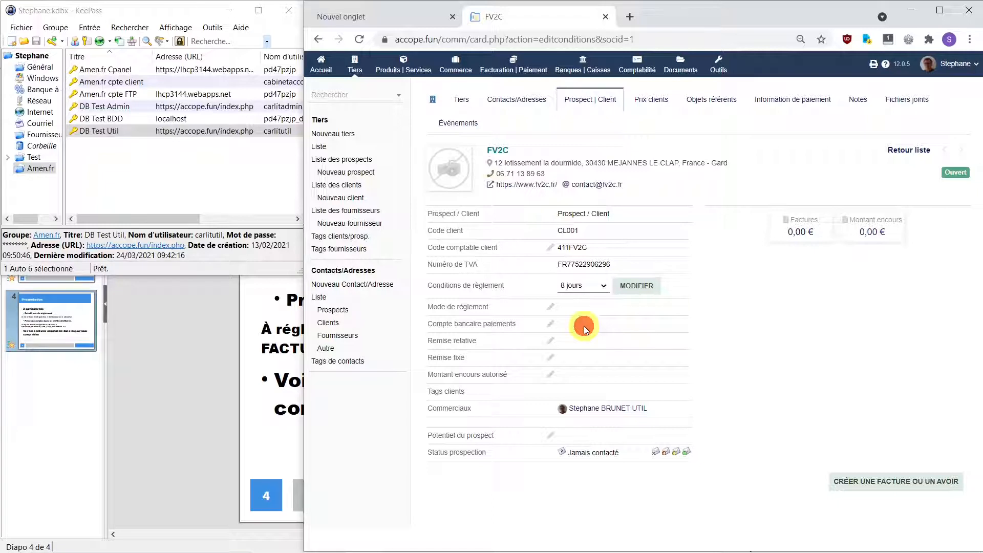
{"action": "left_click", "coordinate": [635, 287]}
Step: Set FV2C's payment mode to Virement bancaire
{"action": "left_click", "coordinate": [551, 298]}
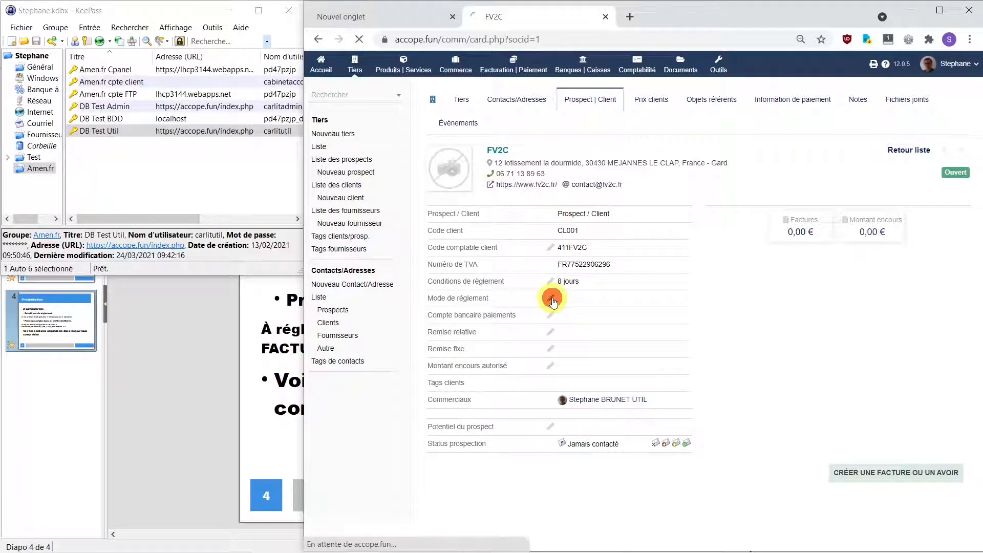
{"action": "left_click", "coordinate": [636, 302]}
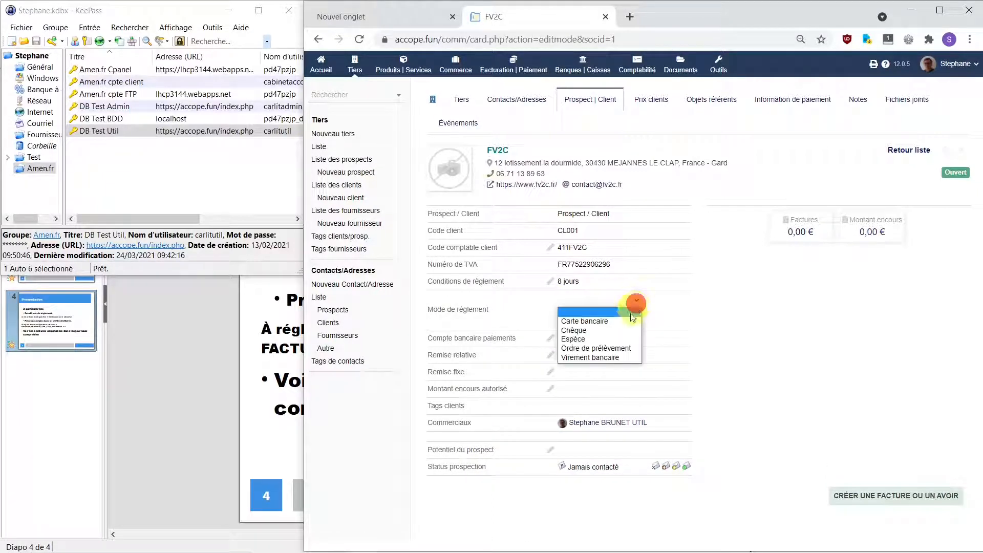
{"action": "left_click", "coordinate": [619, 357]}
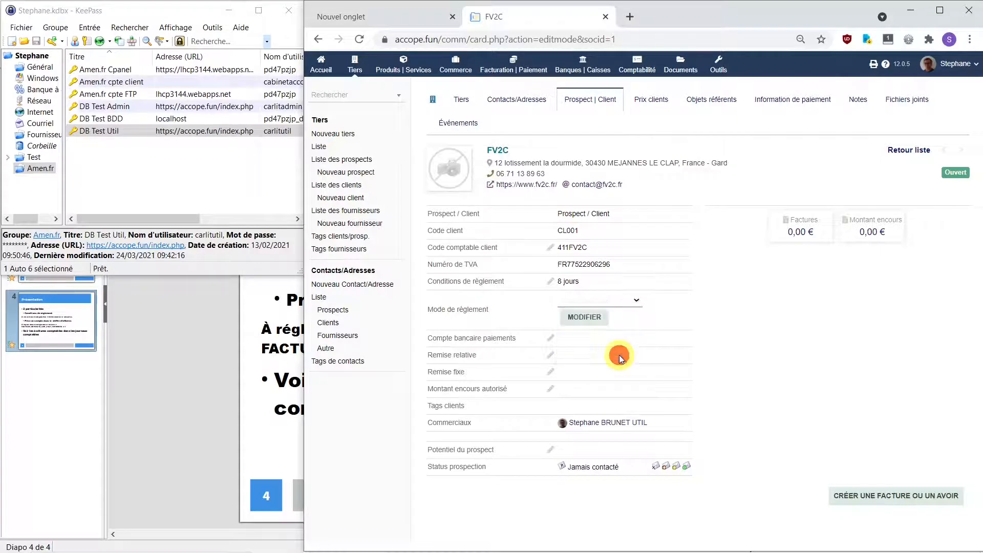
{"action": "left_click", "coordinate": [583, 318]}
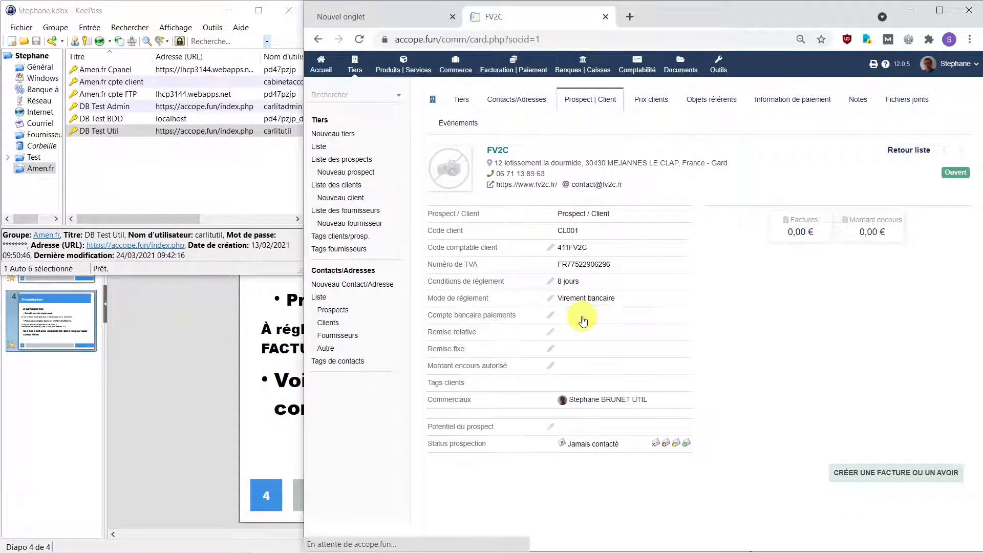
Step: Set FV2C's payments bank account to QONTO (QON1)
{"action": "left_click", "coordinate": [551, 319]}
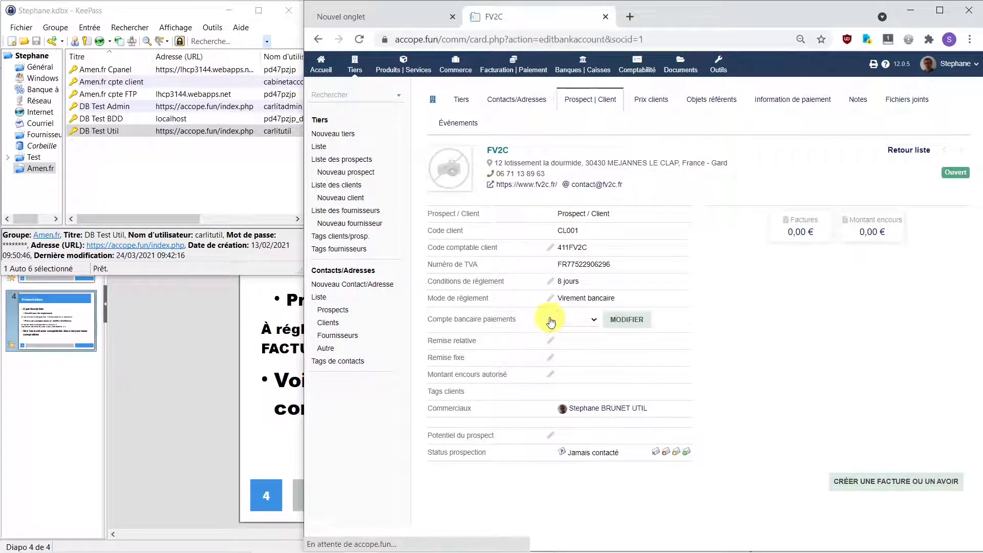
{"action": "left_click", "coordinate": [595, 321]}
{"action": "left_click", "coordinate": [585, 350]}
{"action": "left_click", "coordinate": [629, 319]}
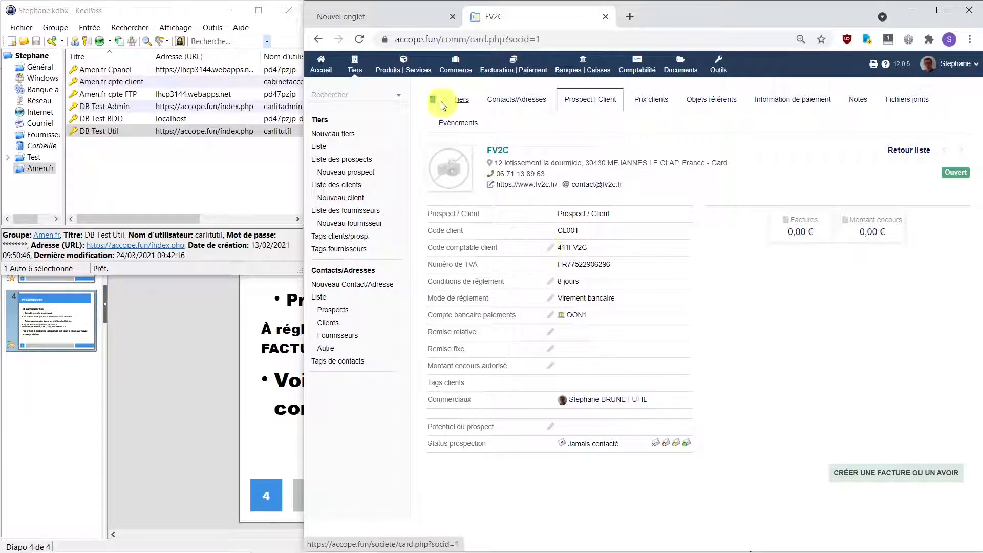
Step: Open a new service form with Réf. COA and Libellé Coaching, reusing Coaching as the description
{"action": "left_click", "coordinate": [403, 67]}
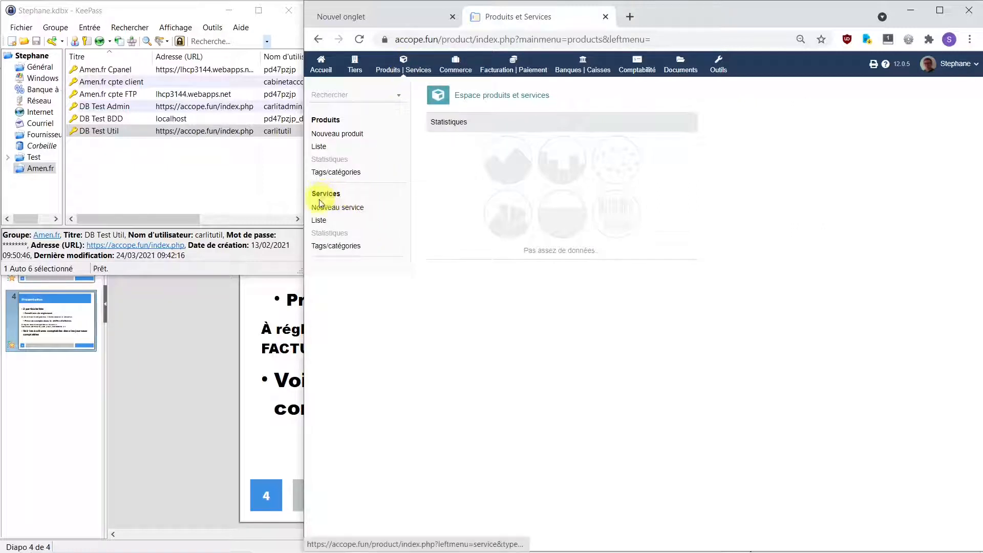
{"action": "left_click", "coordinate": [330, 207]}
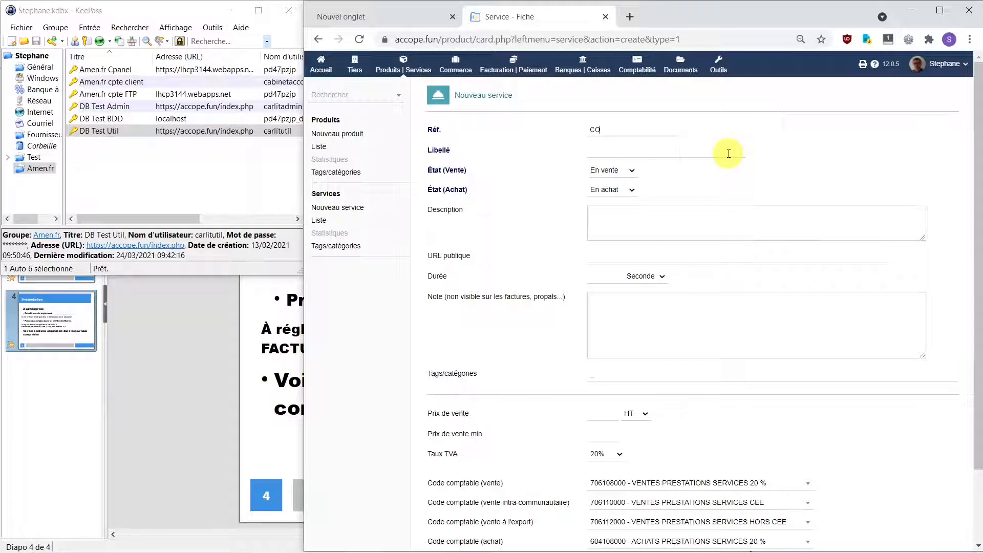
{"action": "type", "text": "A"}
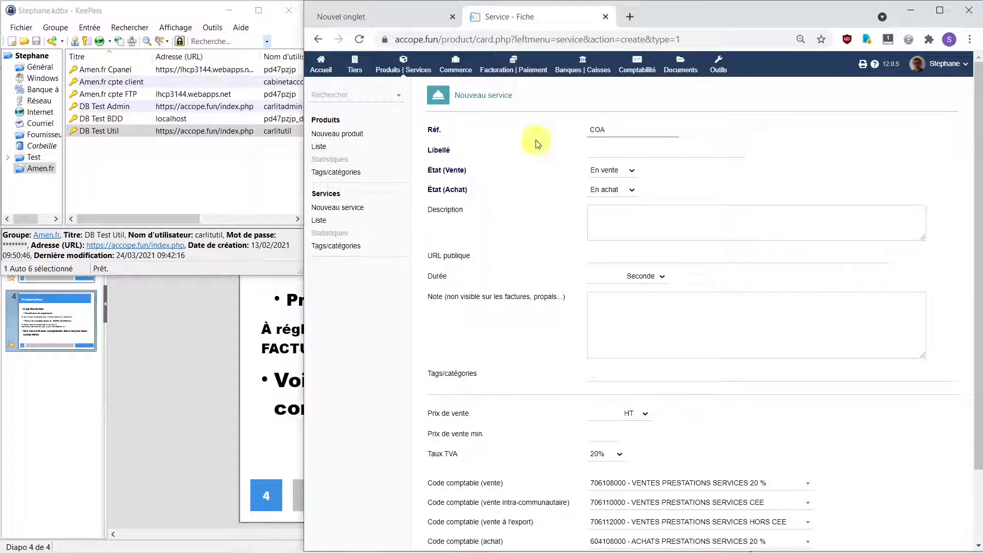
{"action": "left_click", "coordinate": [654, 153]}
{"action": "type", "text": "Coaching"}
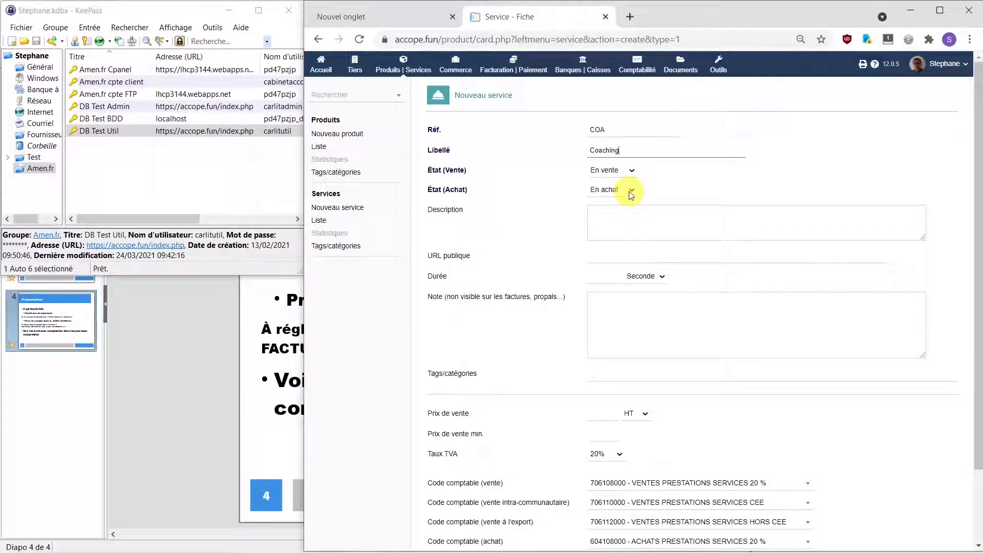
{"action": "left_click_drag", "start_coordinate": [630, 149], "coordinate": [584, 153]}
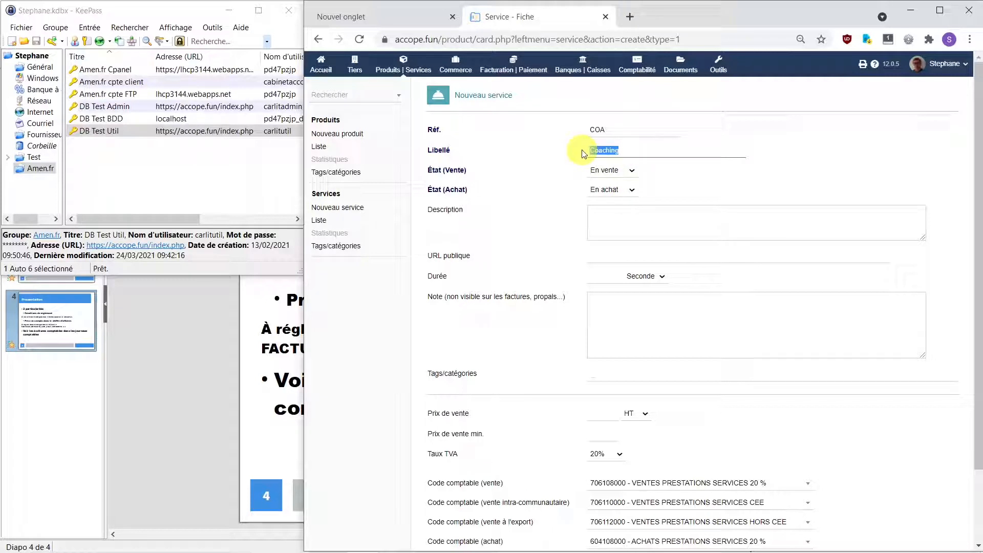
{"action": "left_click", "coordinate": [619, 218]}
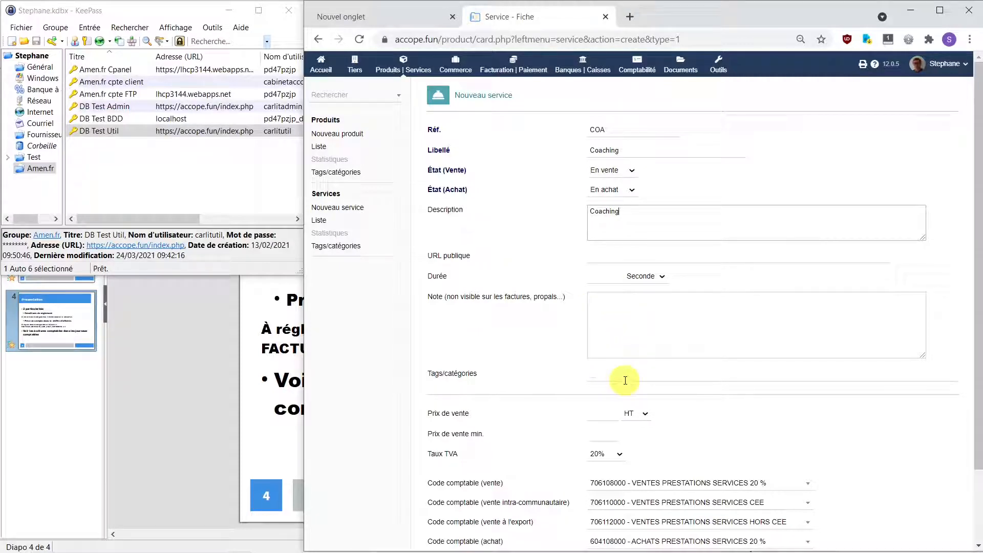
Step: Save the COA Coaching service with its default sales account 706108000
{"action": "scroll", "coordinate": [625, 379], "scroll_direction": "down", "scroll_amount": 2}
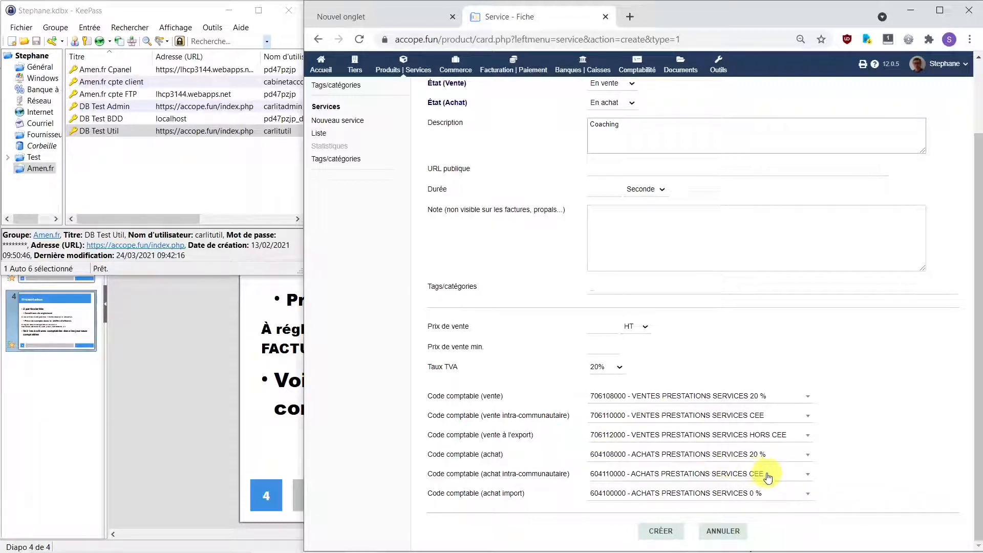
{"action": "left_click", "coordinate": [661, 532]}
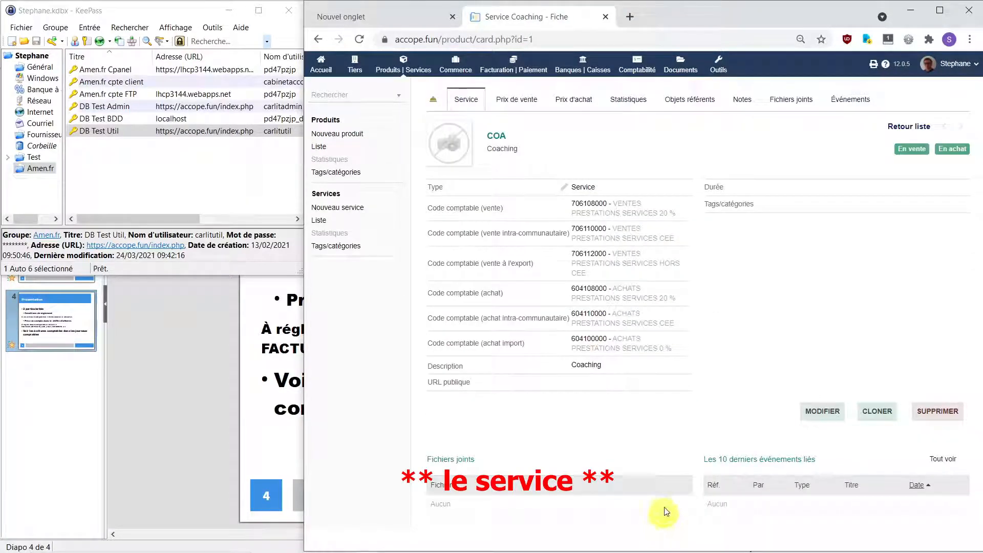
Step: View the COA service's Prix de vente tab, then its Prix d'achat tab
{"action": "left_click", "coordinate": [522, 99]}
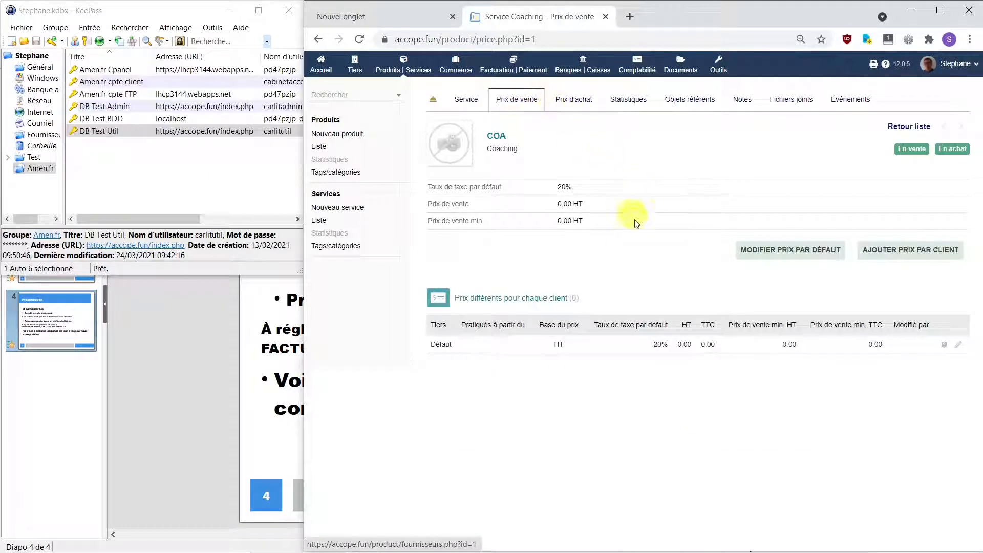
{"action": "left_click", "coordinate": [578, 100]}
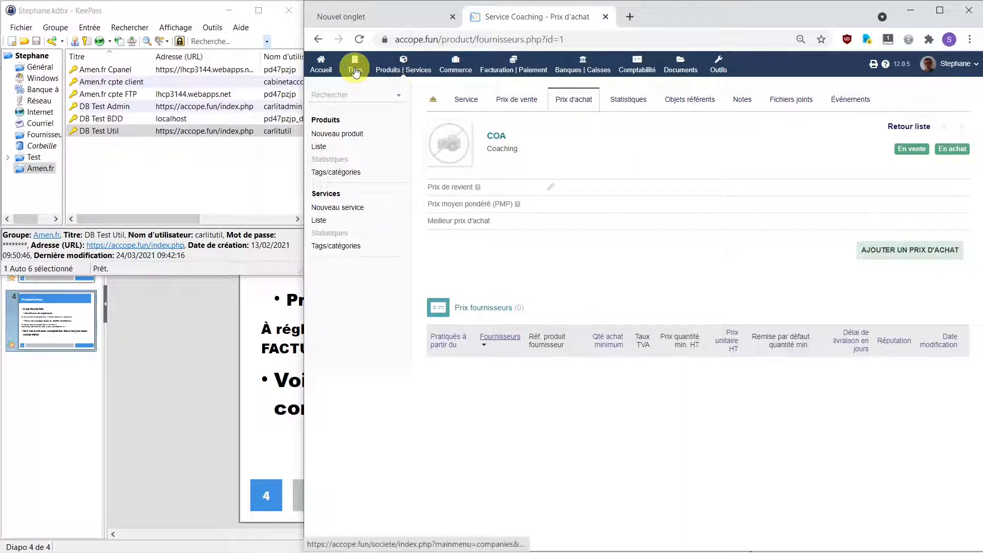
Step: Begin a new customer invoice for client FV2C with type Facture d'acompte
{"action": "left_click", "coordinate": [516, 67]}
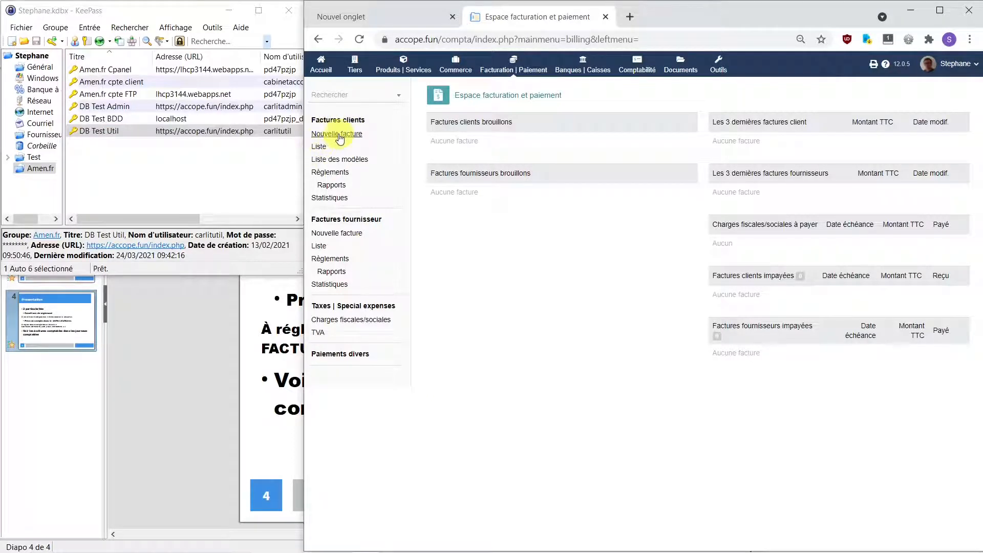
{"action": "left_click", "coordinate": [345, 136]}
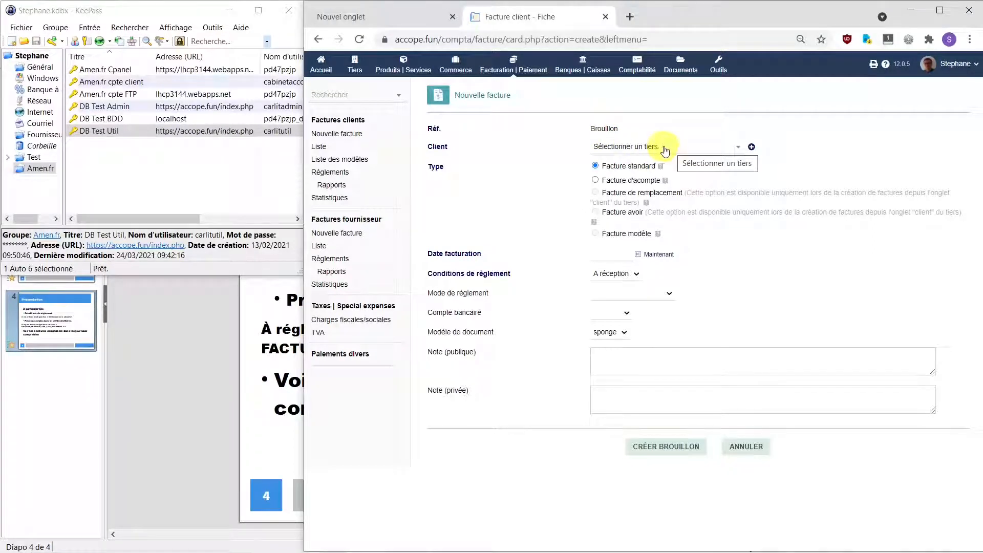
{"action": "left_click", "coordinate": [736, 148]}
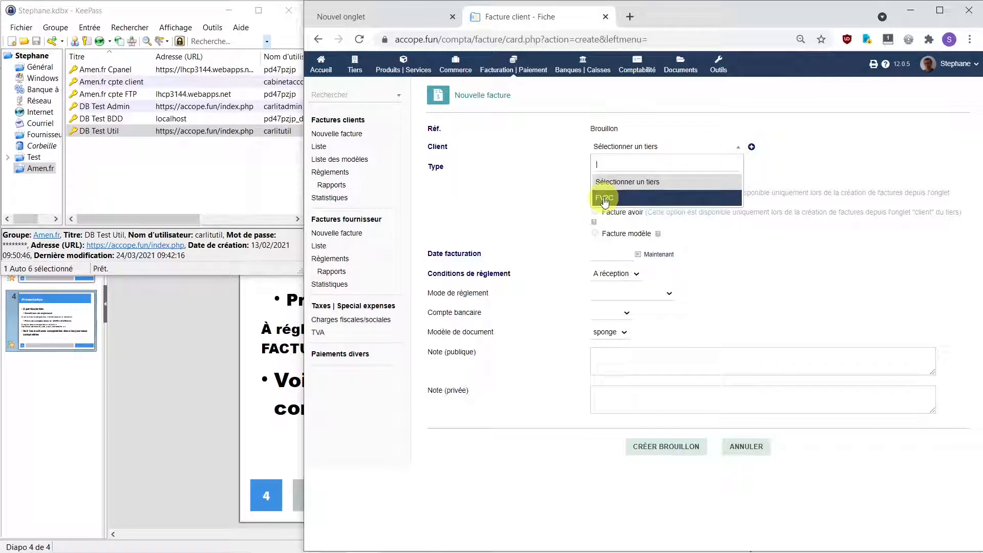
{"action": "left_click", "coordinate": [604, 200]}
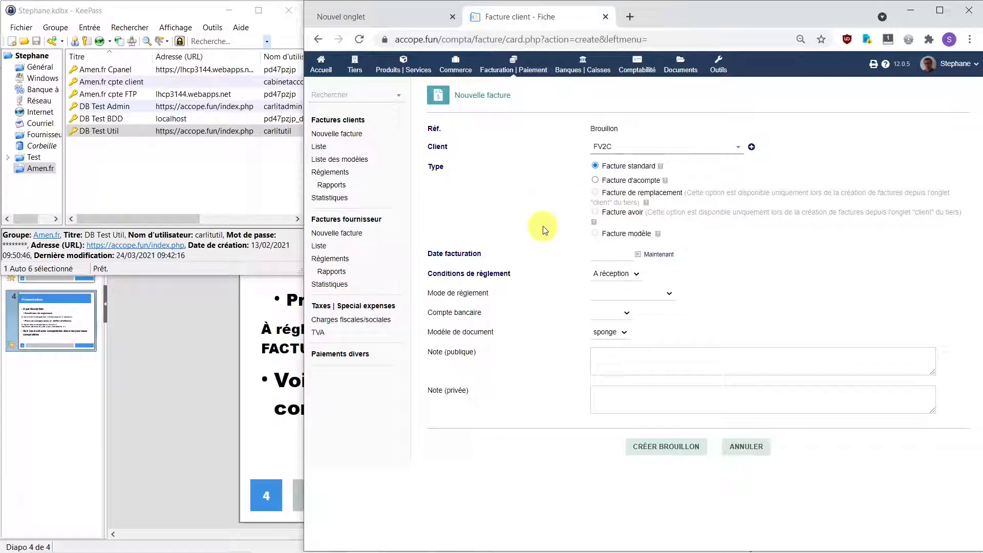
{"action": "left_click", "coordinate": [595, 181]}
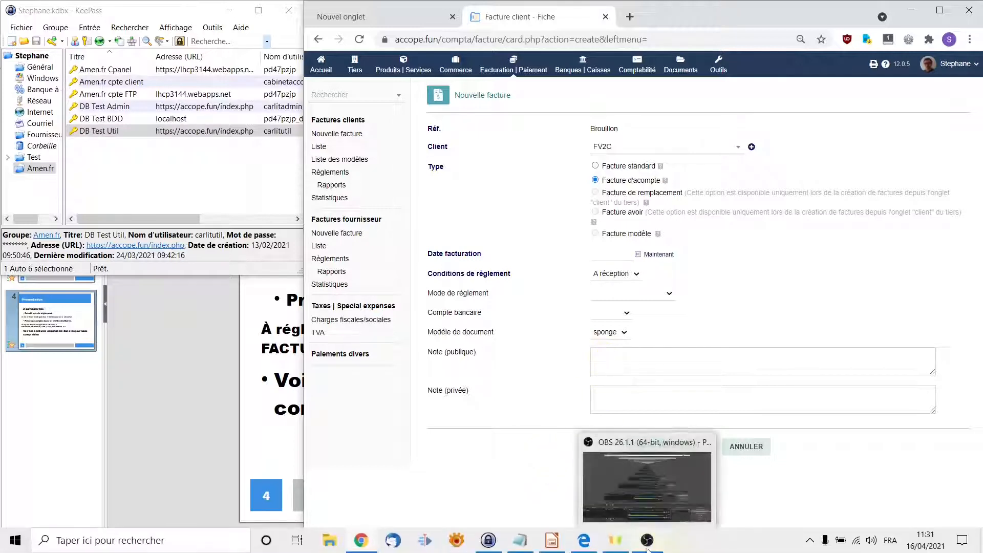
{"action": "mouse_move", "coordinate": [586, 542]}
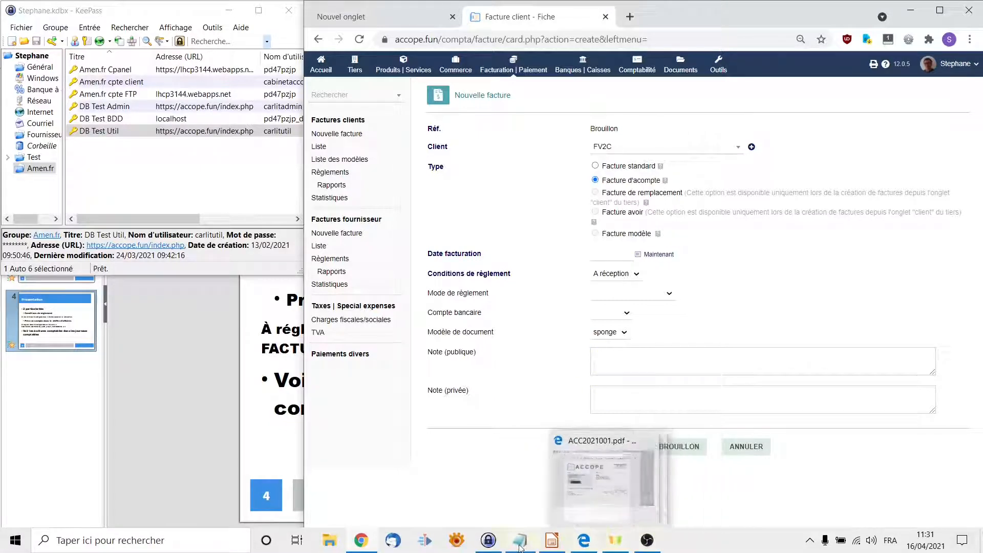
Step: Bring up the ACC2021001.pdf invoice in Edge, then return to the Dolibarr invoice form
{"action": "left_click", "coordinate": [585, 542]}
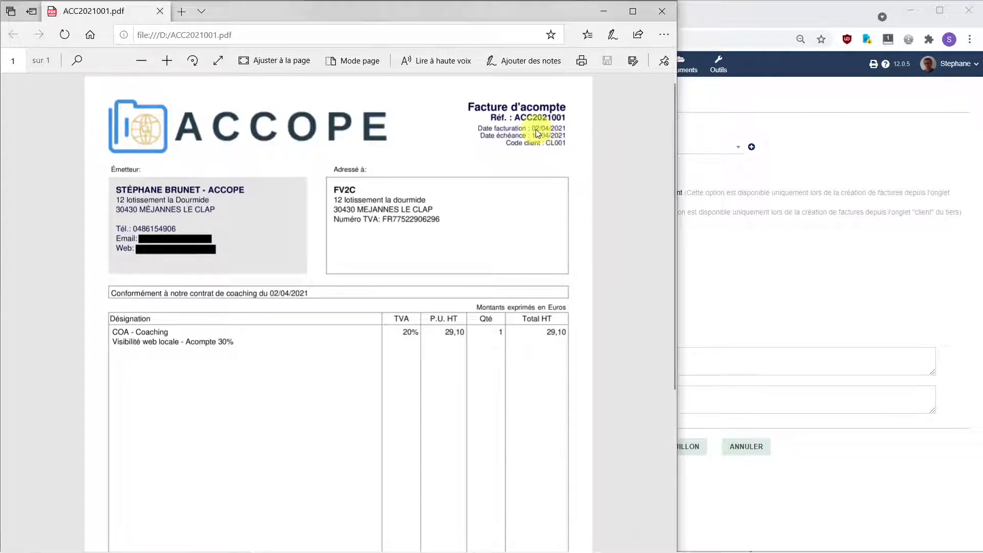
{"action": "left_click", "coordinate": [778, 165]}
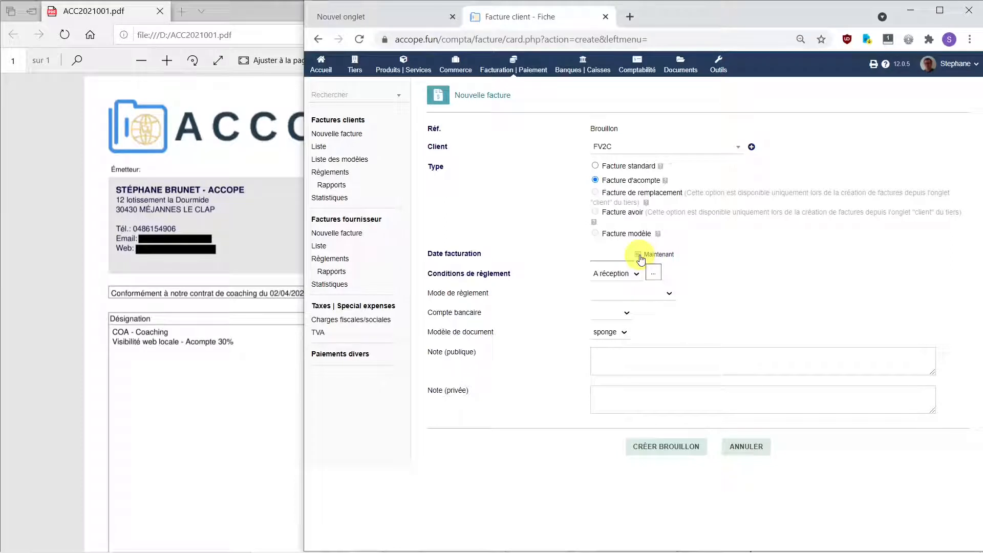
Step: Date the deposit invoice 02/04/2021 with 8 jours terms and bank transfer to QONTO
{"action": "left_click", "coordinate": [639, 256]}
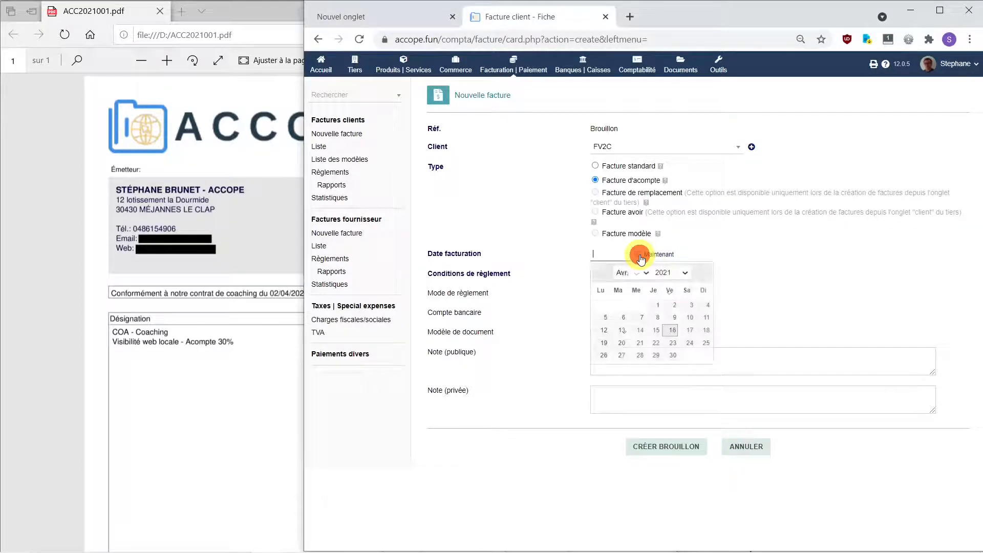
{"action": "left_click", "coordinate": [674, 307]}
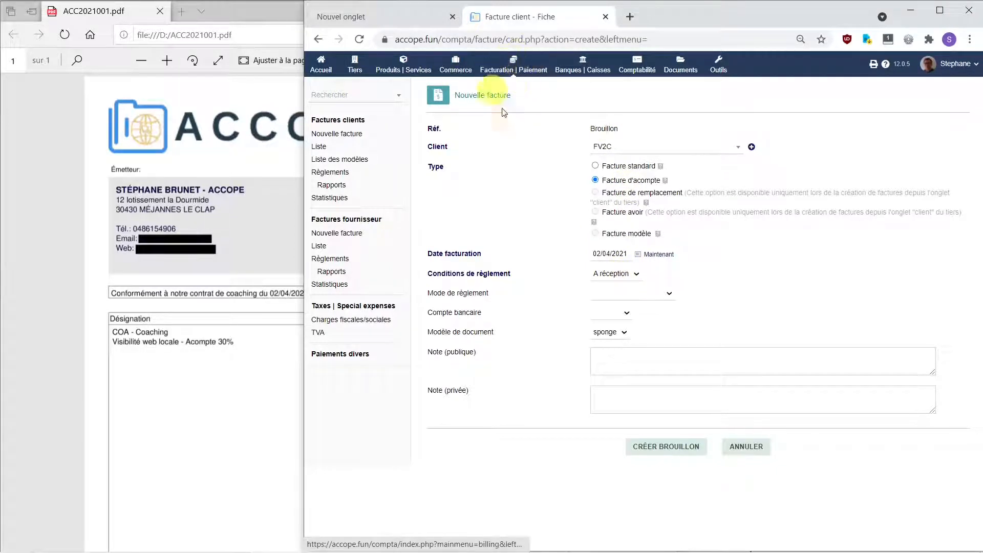
{"action": "left_click", "coordinate": [638, 276]}
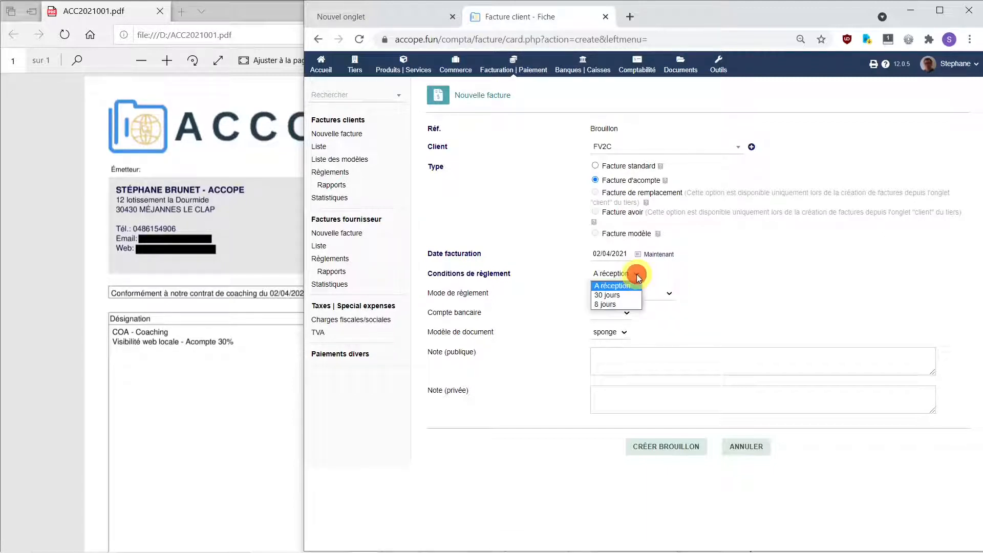
{"action": "left_click", "coordinate": [620, 304]}
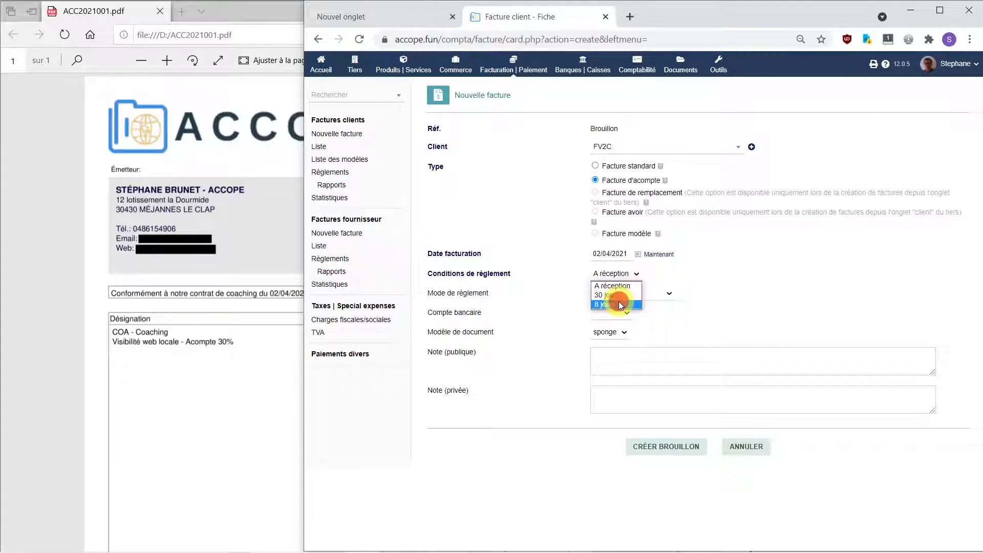
{"action": "left_click", "coordinate": [666, 294]}
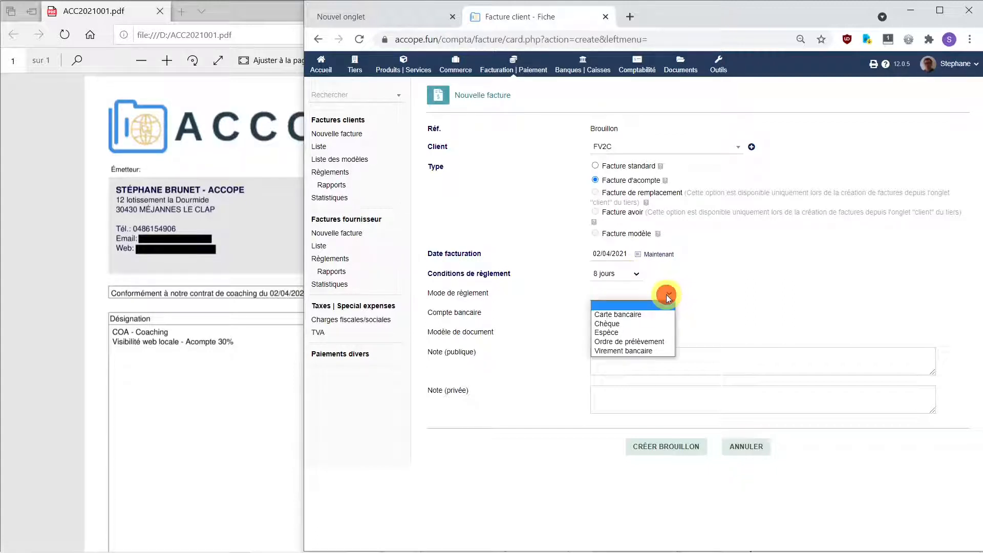
{"action": "left_click", "coordinate": [635, 351]}
{"action": "left_click", "coordinate": [625, 313]}
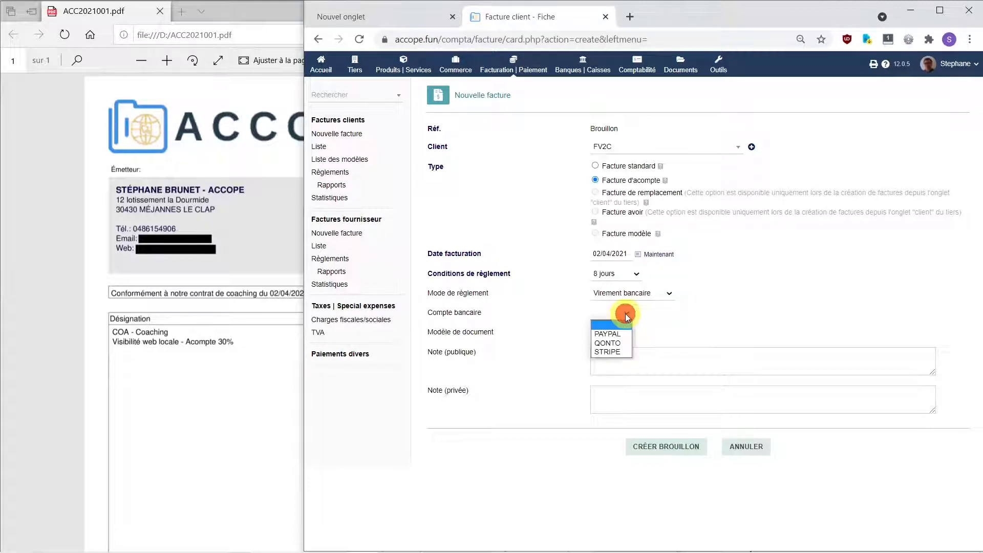
{"action": "left_click", "coordinate": [621, 342]}
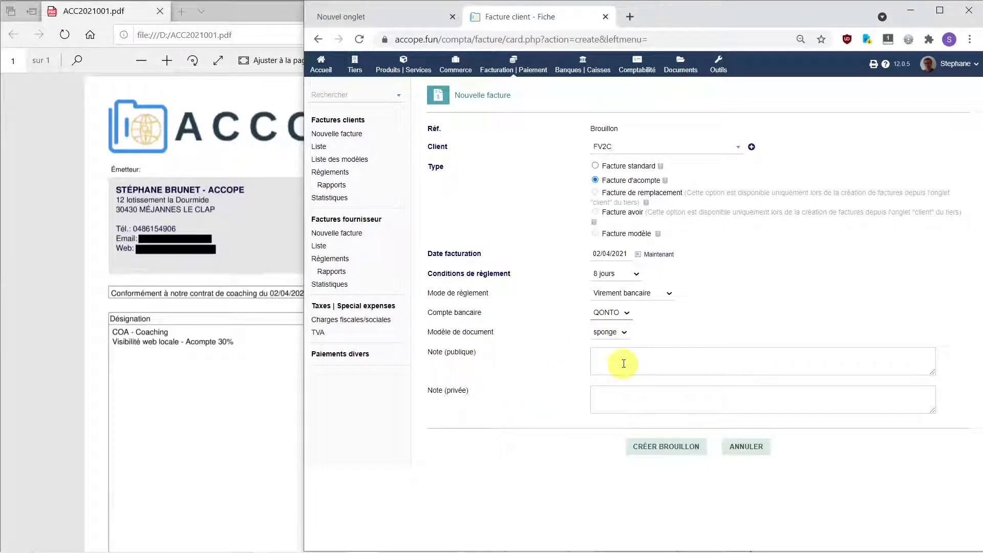
Step: Add the public note 'Conformément à notre contrat de coaching du 02/04/2021' and create the draft
{"action": "left_click", "coordinate": [253, 293]}
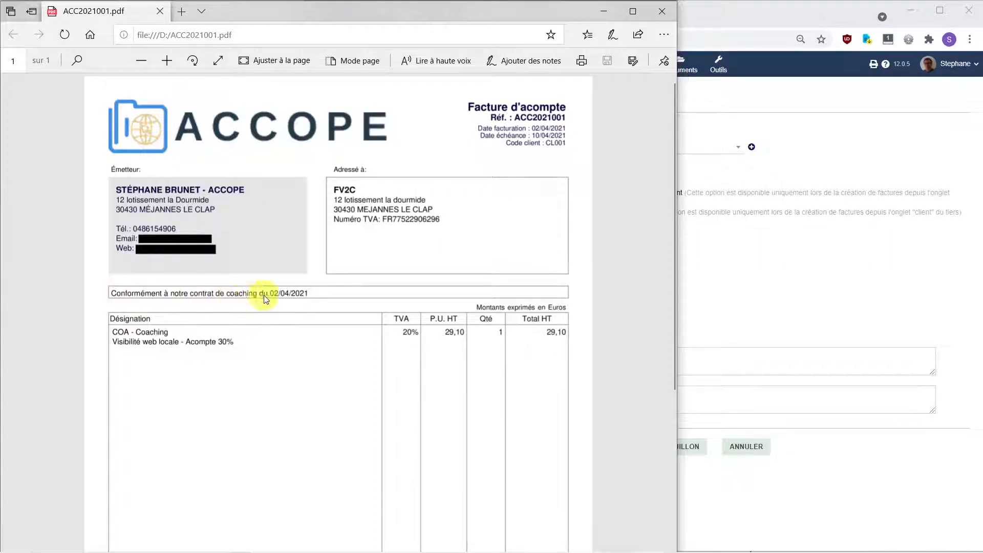
{"action": "left_click", "coordinate": [115, 292]}
{"action": "left_click", "coordinate": [307, 292]}
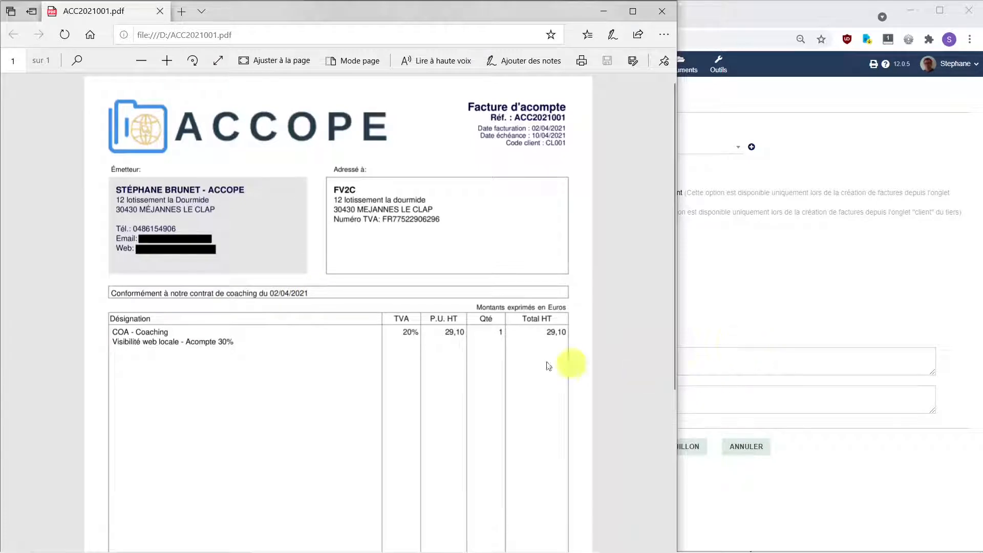
{"action": "left_click", "coordinate": [746, 363]}
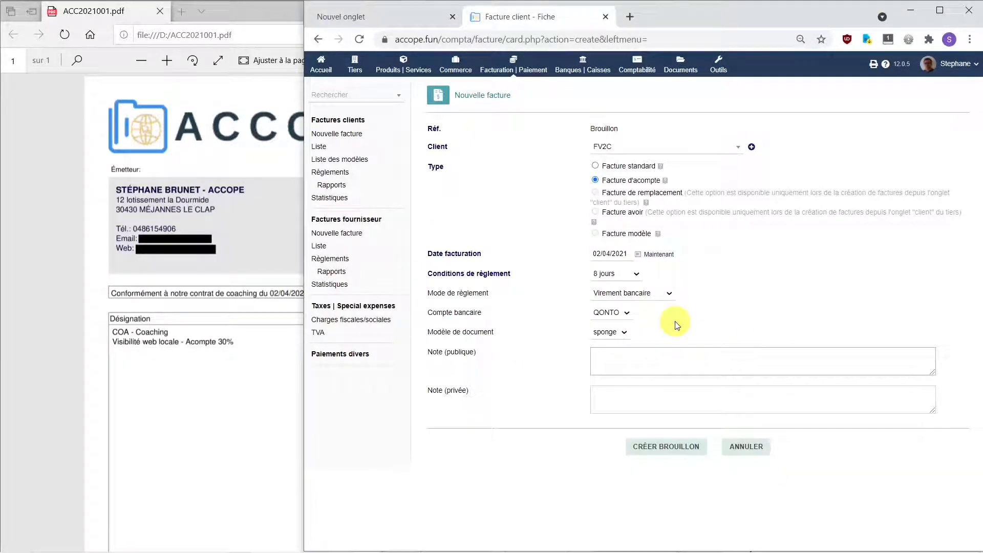
{"action": "type", "text": "Conformément à notre contrat de coaching du 02/04/2021"}
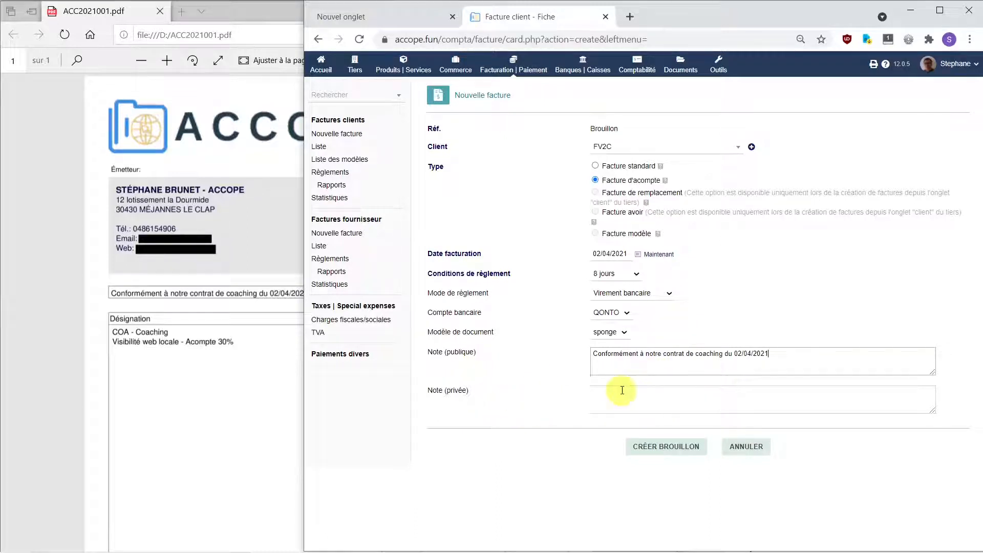
{"action": "left_click", "coordinate": [676, 450]}
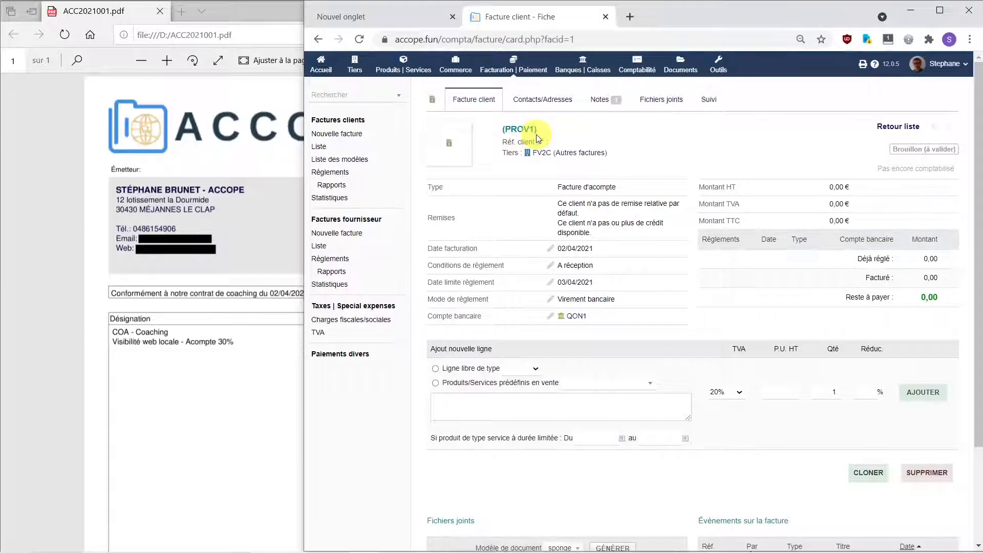
Step: Change draft PROV1's payment terms to 8 jours, making it due 10/04/2021
{"action": "mouse_move", "coordinate": [543, 149]}
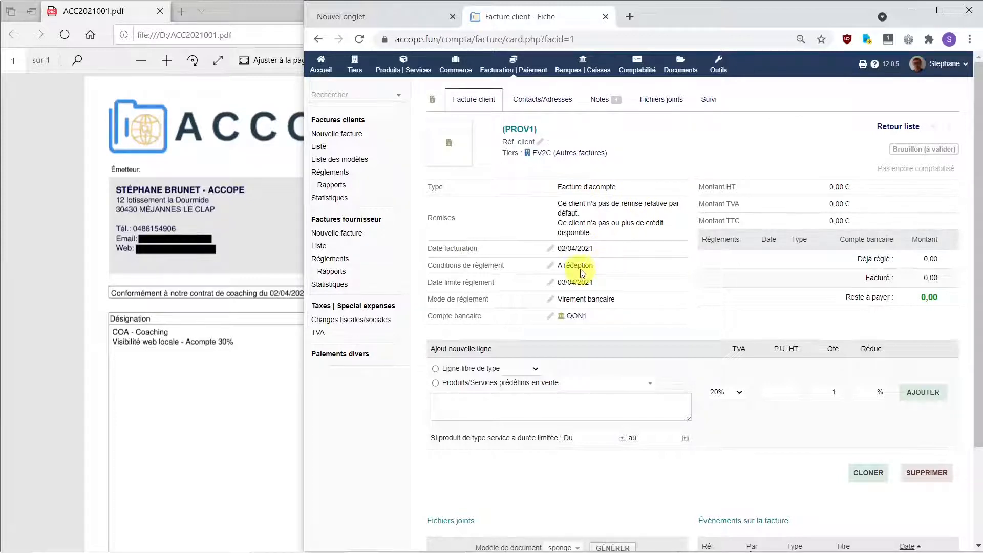
{"action": "left_click", "coordinate": [550, 265]}
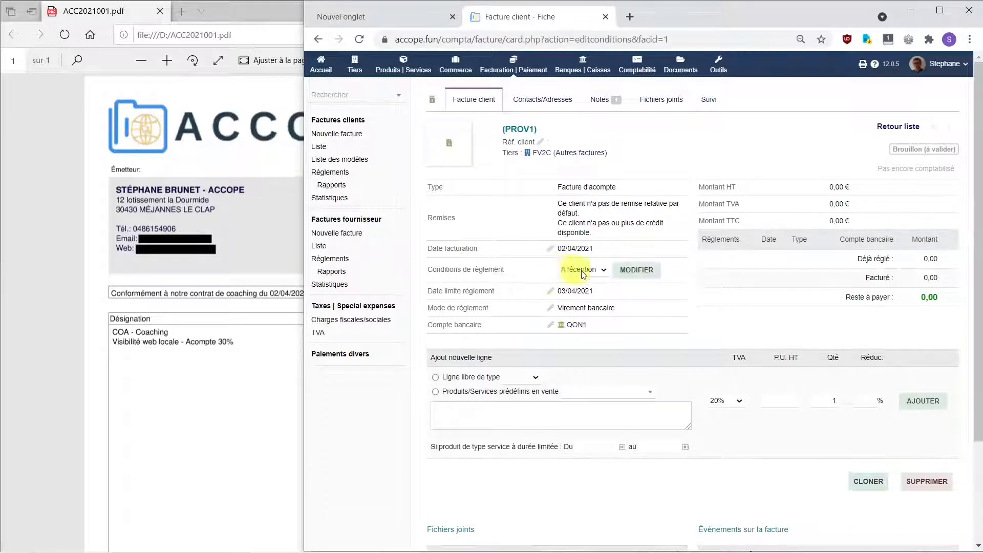
{"action": "left_click", "coordinate": [588, 269]}
{"action": "left_click", "coordinate": [593, 300]}
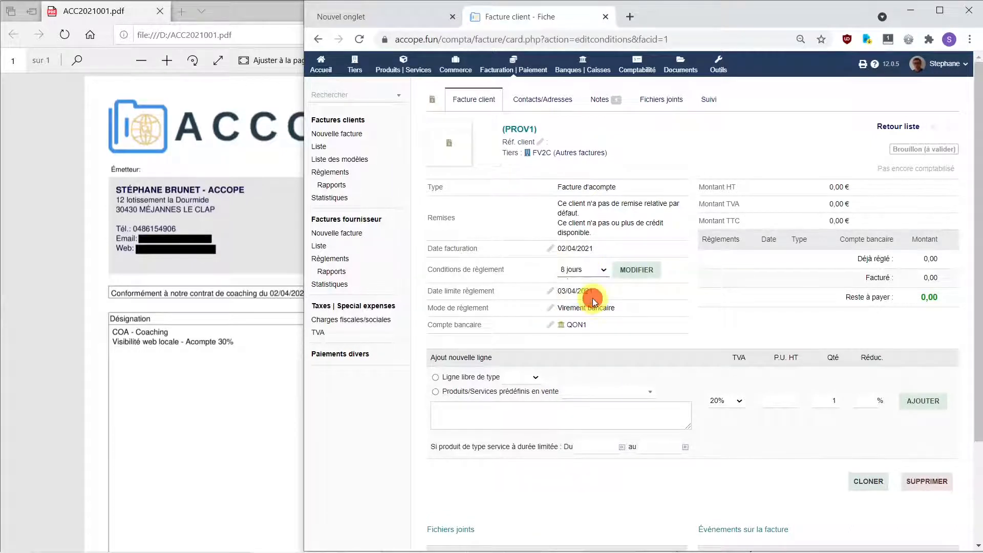
{"action": "left_click", "coordinate": [635, 269]}
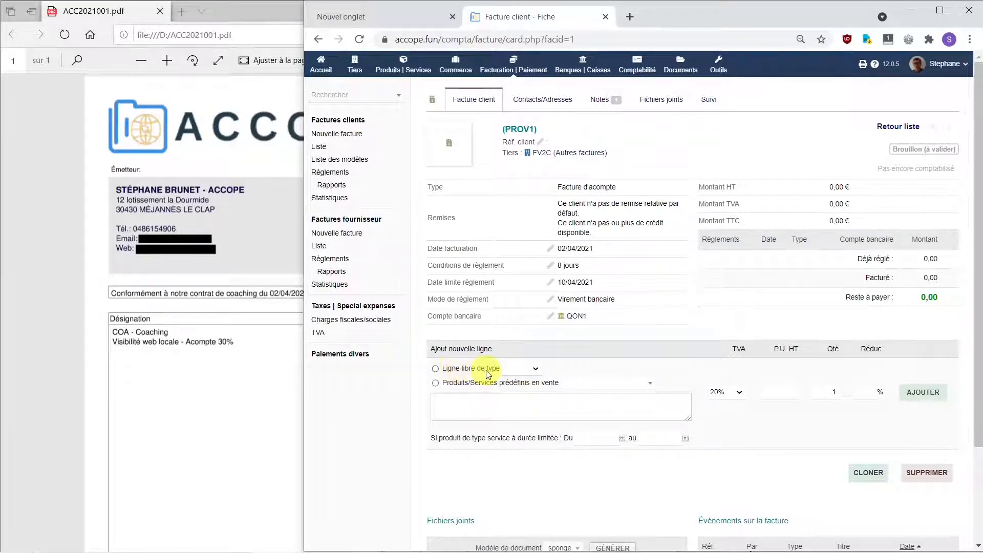
Step: Add predefined product COA - Coaching, described 'Visibilité web locale - Acompte 30%', at 29,10 HT
{"action": "left_click", "coordinate": [536, 368]}
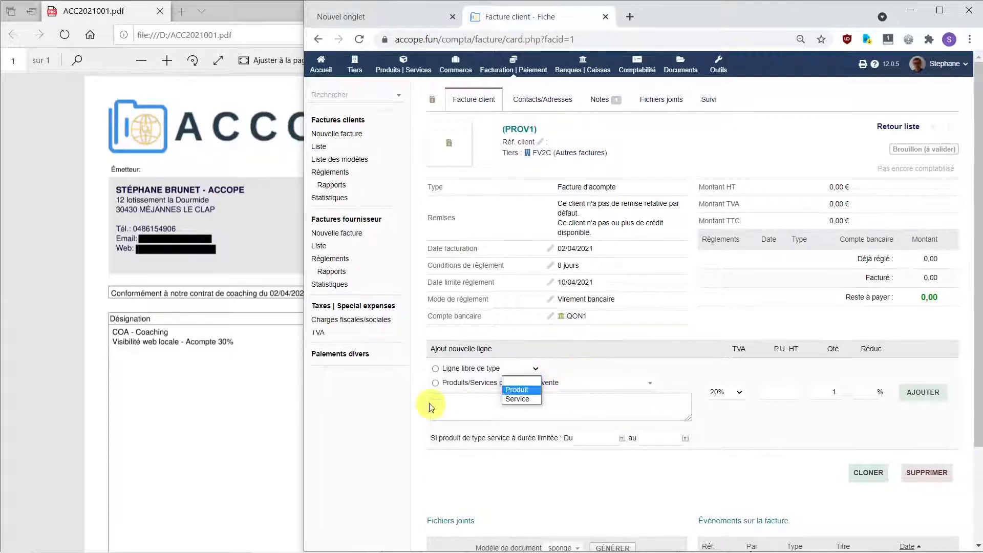
{"action": "left_click", "coordinate": [435, 383]}
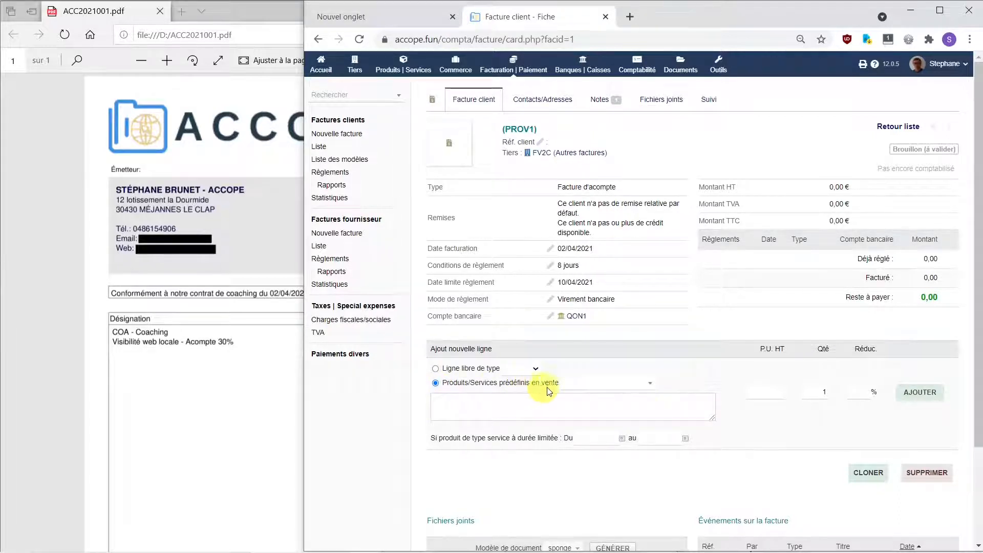
{"action": "left_click", "coordinate": [651, 386]}
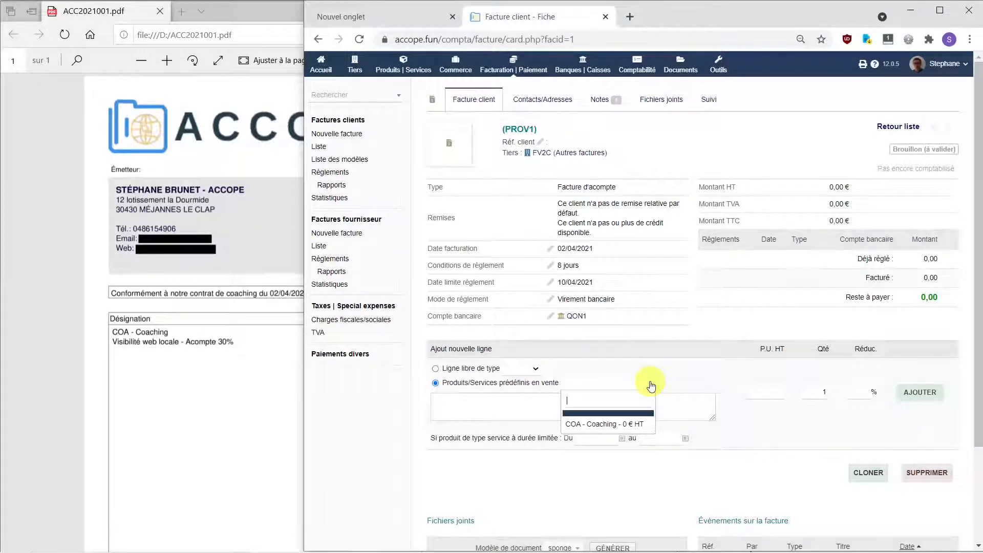
{"action": "left_click", "coordinate": [634, 425]}
{"action": "left_click", "coordinate": [561, 402]}
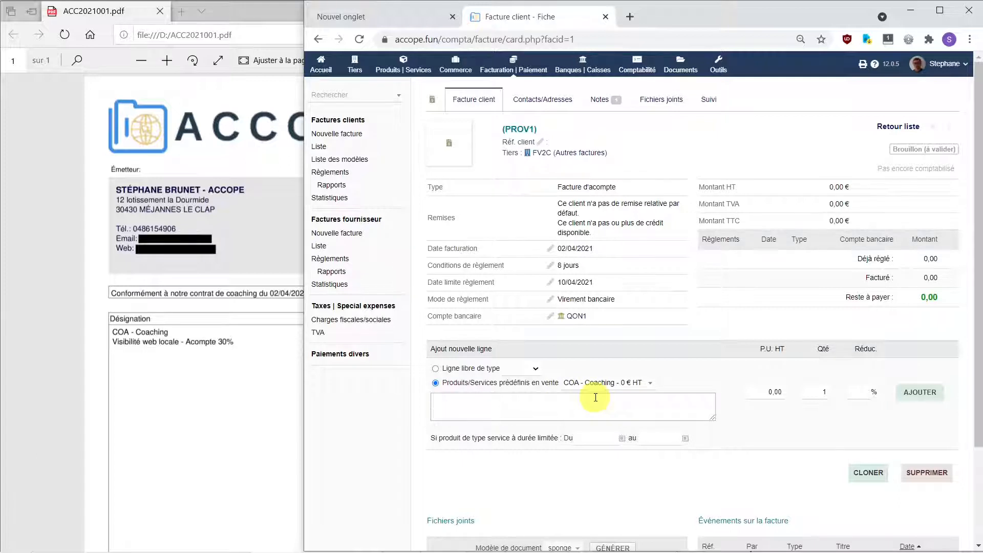
{"action": "type", "text": "Visibilité web locale - Acompte 30%"}
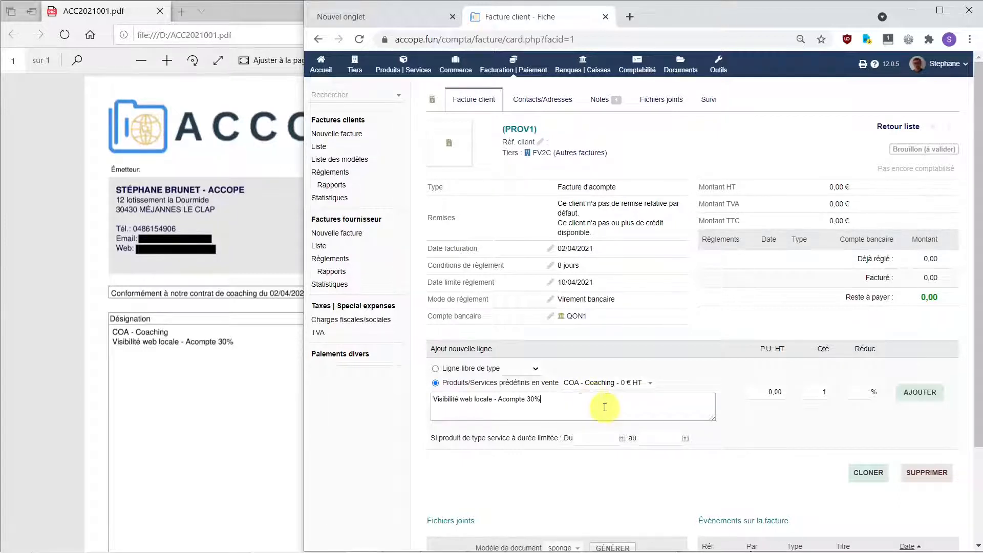
{"action": "left_click", "coordinate": [136, 15]}
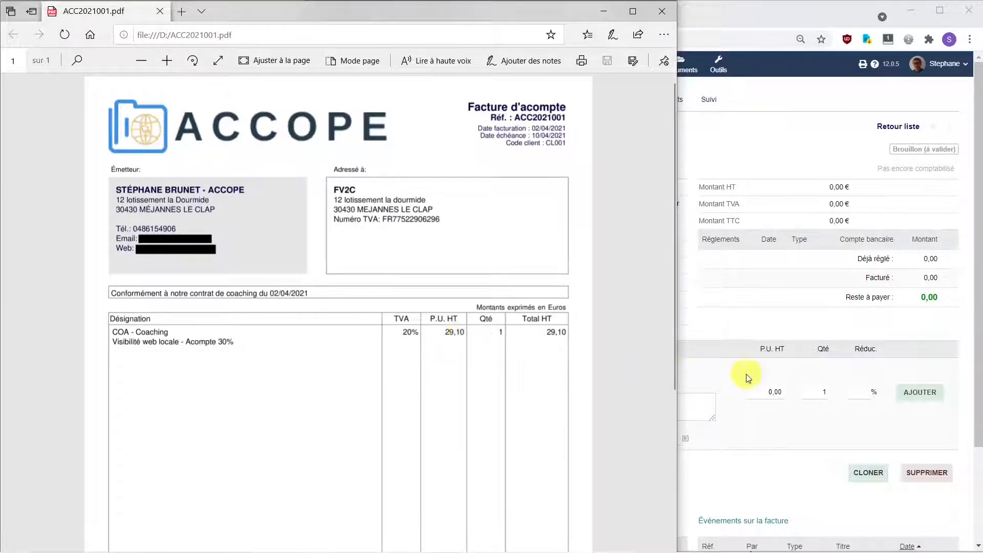
{"action": "left_click", "coordinate": [765, 391]}
{"action": "type", "text": "29,10"}
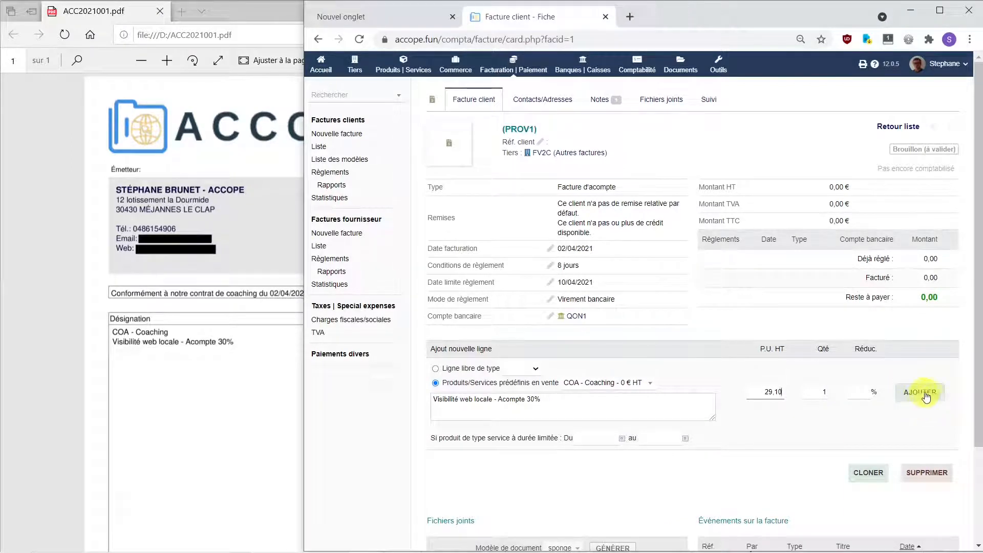
{"action": "key", "text": "Tab"}
{"action": "left_click", "coordinate": [928, 395]}
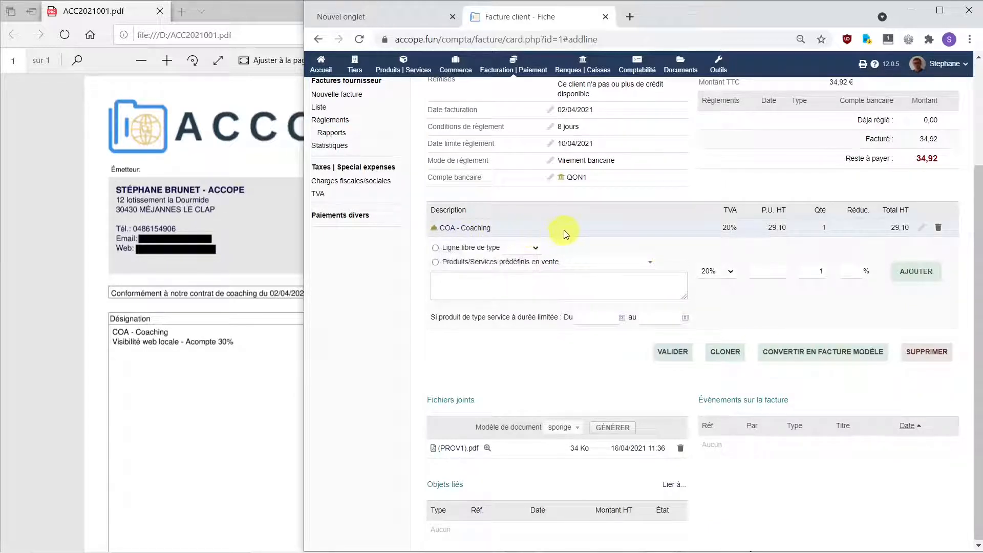
Step: Delete 'Coaching' from the line description, save the line and regenerate PROV1.pdf
{"action": "left_click", "coordinate": [922, 231]}
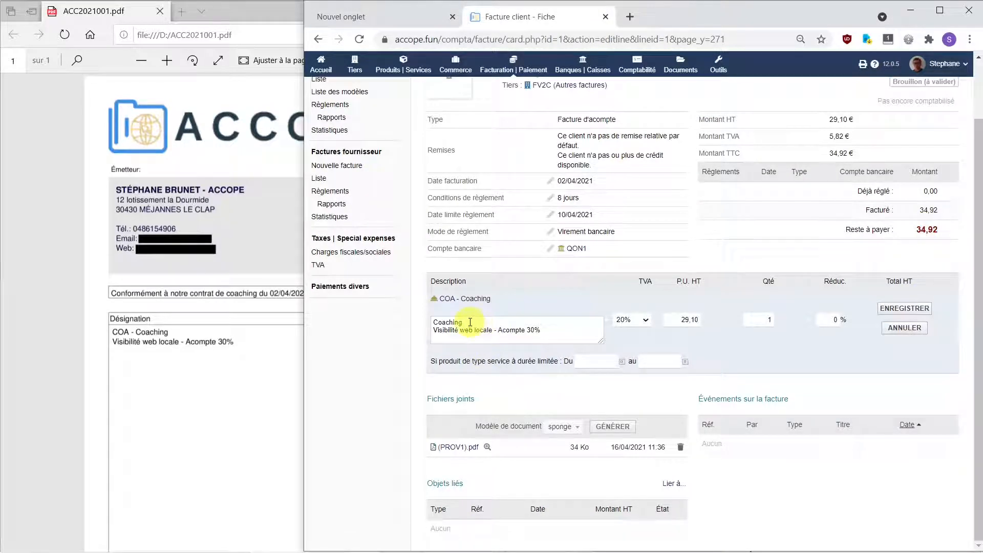
{"action": "left_click_drag", "start_coordinate": [463, 321], "coordinate": [397, 325]}
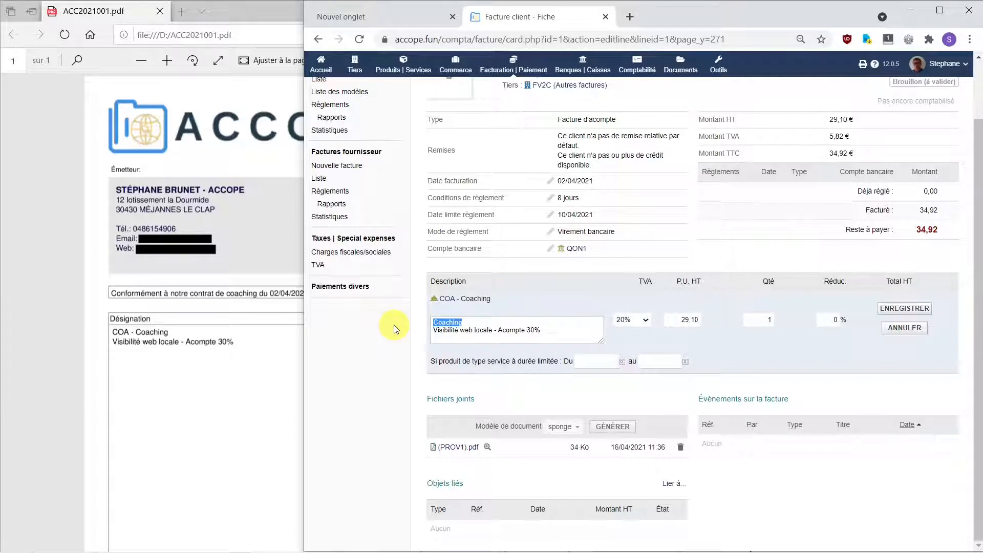
{"action": "key", "text": "Delete"}
{"action": "key", "text": "Delete"}
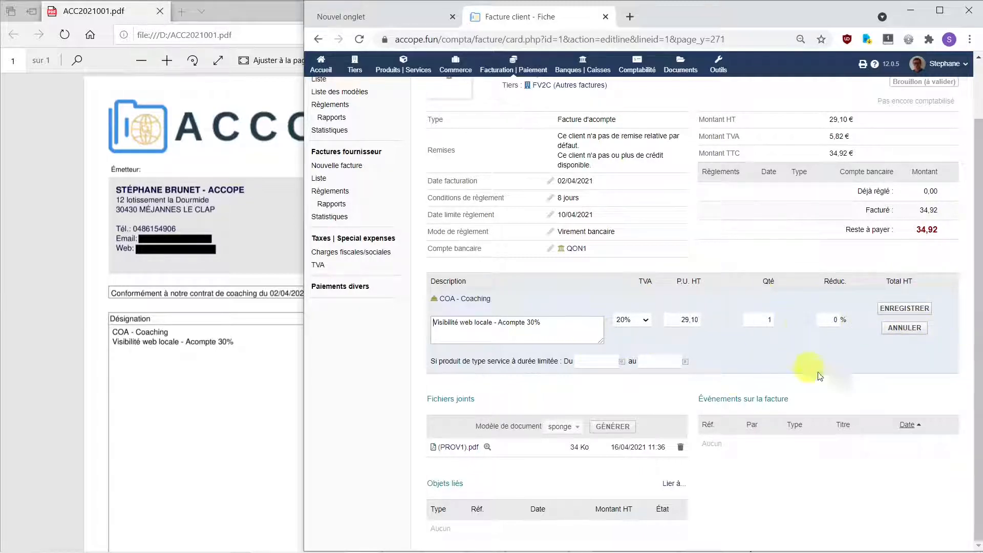
{"action": "left_click", "coordinate": [900, 311]}
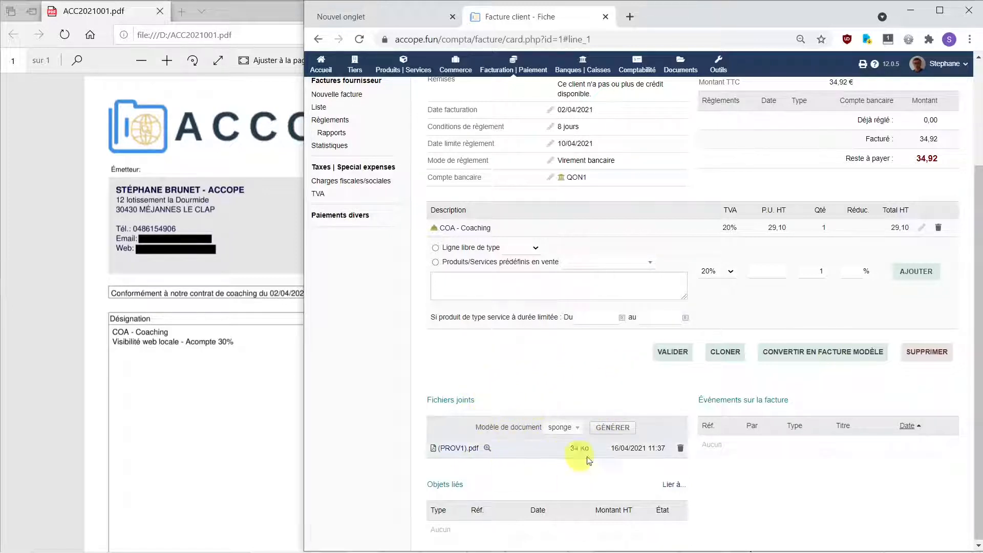
{"action": "left_click", "coordinate": [616, 432]}
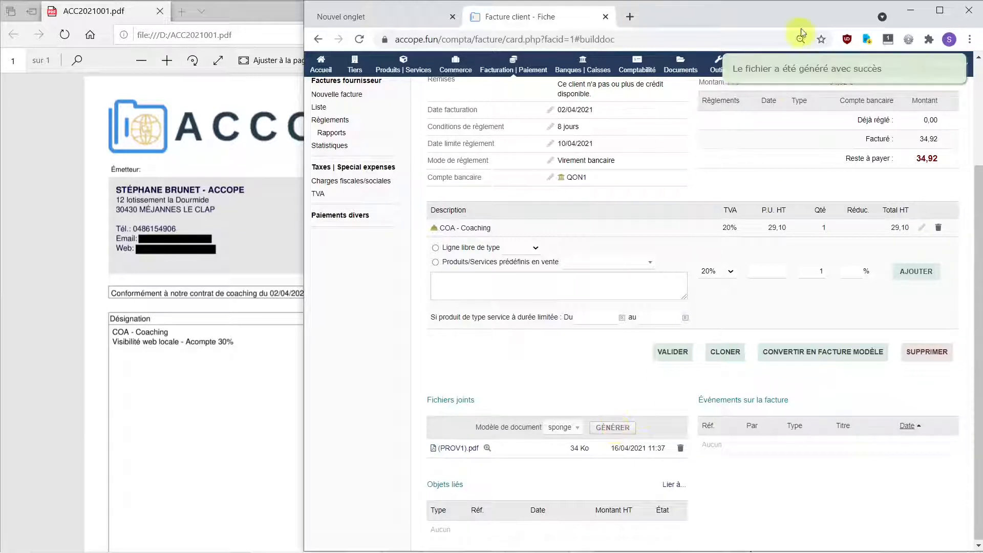
{"action": "left_click", "coordinate": [486, 449]}
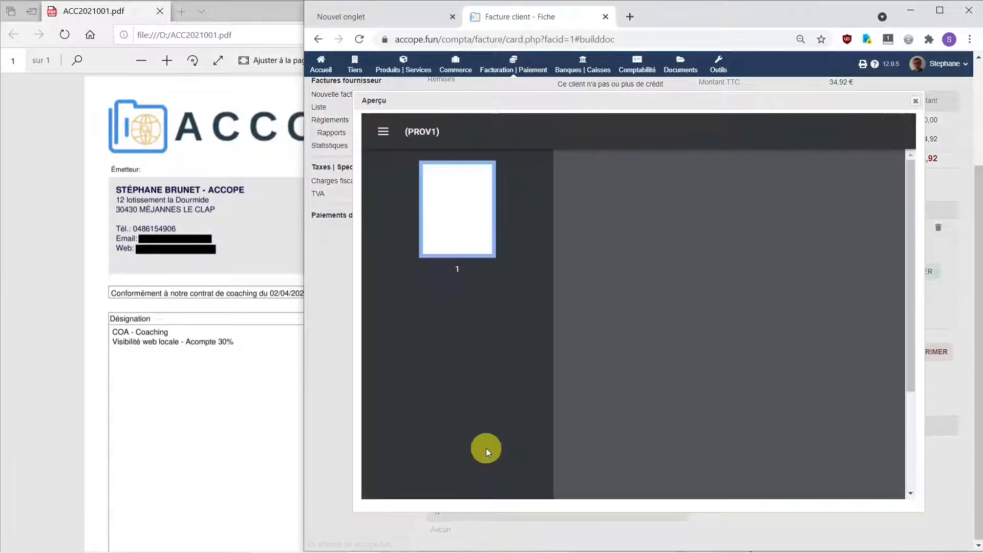
{"action": "left_click", "coordinate": [940, 10]}
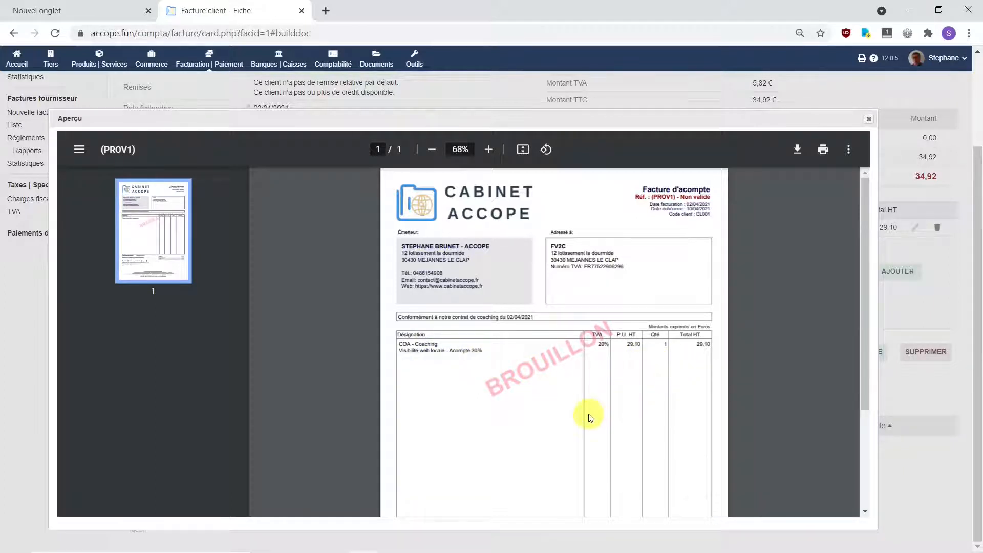
{"action": "scroll", "coordinate": [589, 417], "scroll_direction": "down", "scroll_amount": 3}
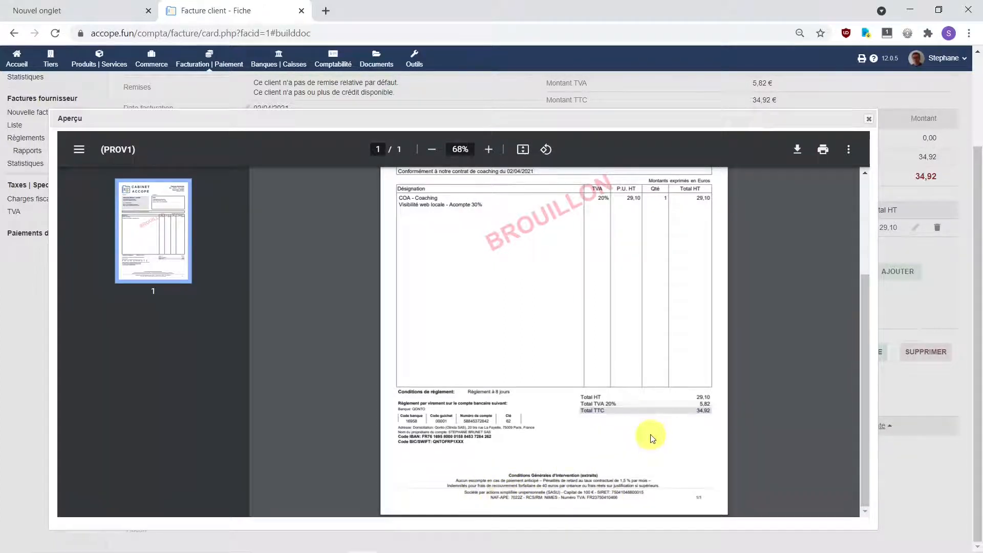
{"action": "scroll", "coordinate": [650, 438], "scroll_direction": "up", "scroll_amount": 5}
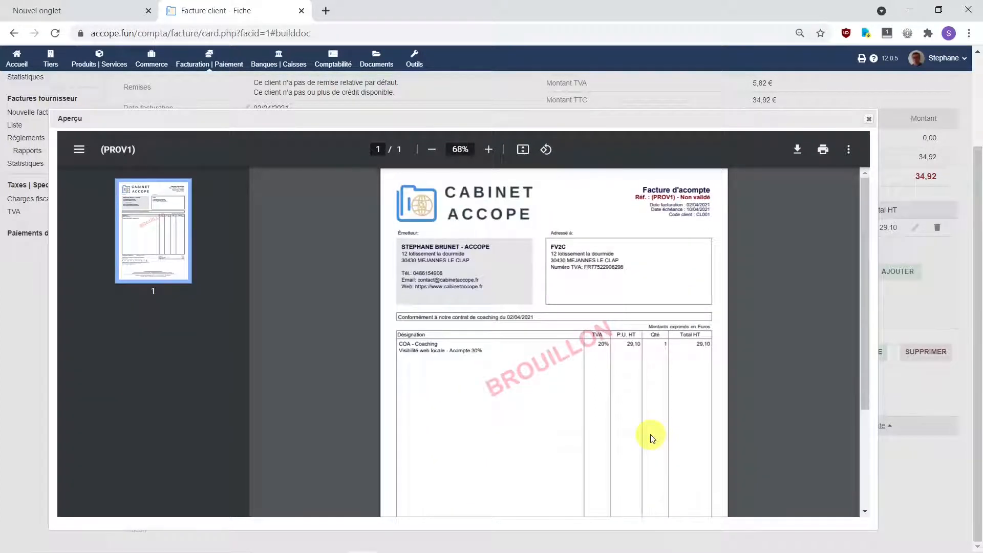
{"action": "left_click", "coordinate": [868, 119]}
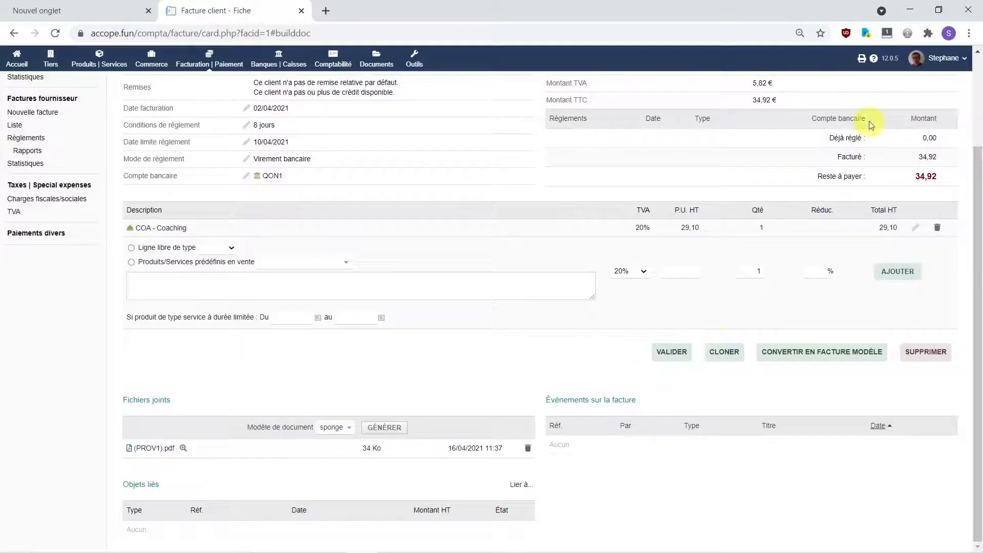
Step: Validate the draft deposit invoice, confirming it under reference ACC2021001
{"action": "left_click", "coordinate": [939, 13]}
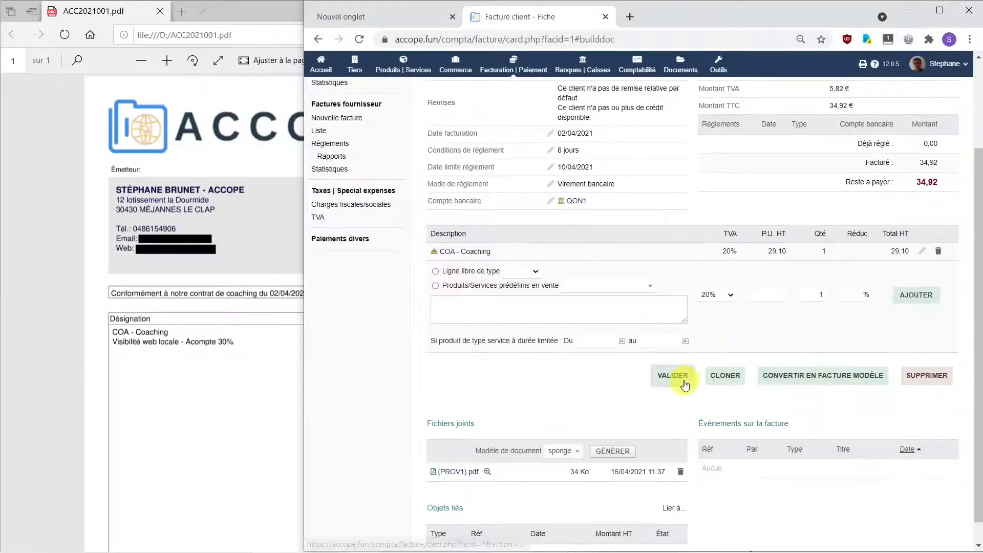
{"action": "left_click", "coordinate": [679, 380]}
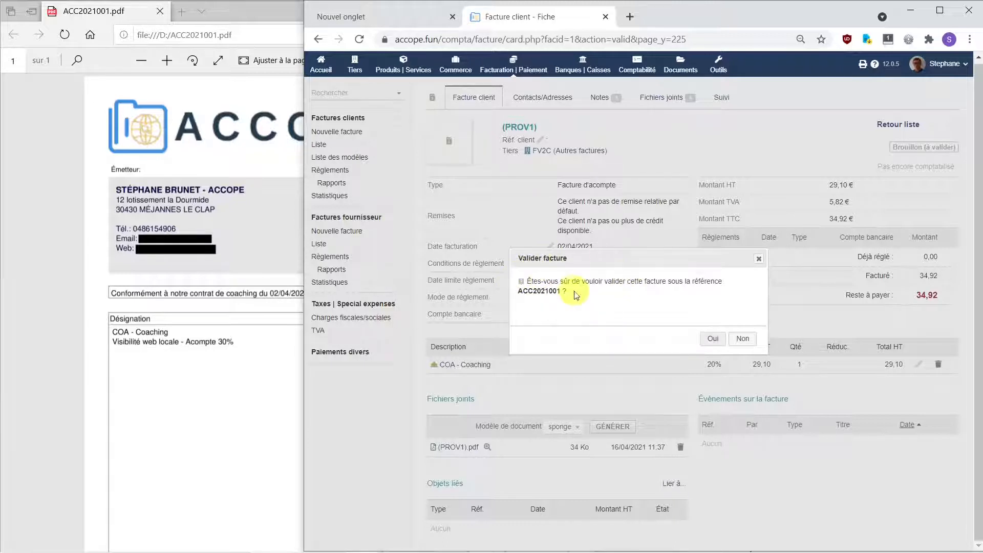
{"action": "left_click", "coordinate": [713, 340]}
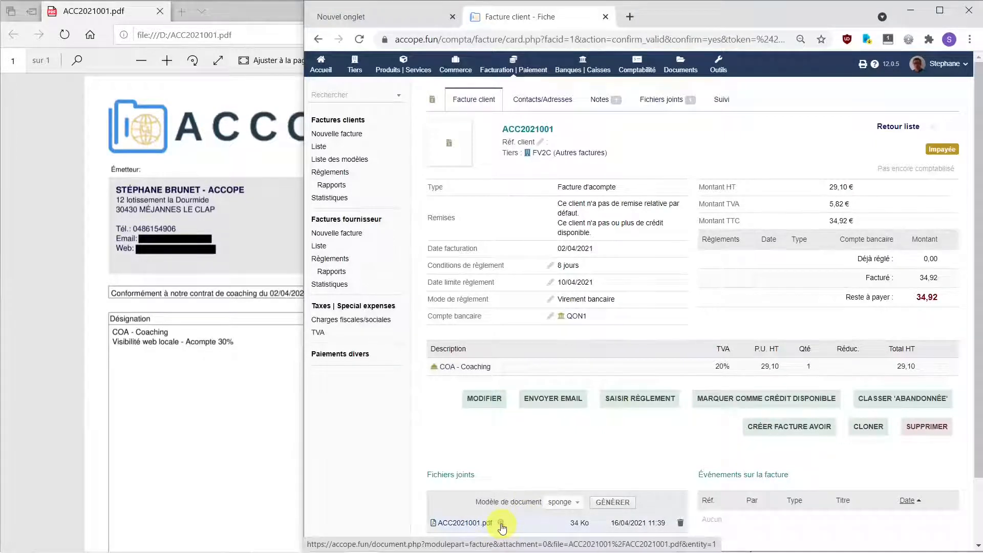
{"action": "left_click", "coordinate": [501, 523]}
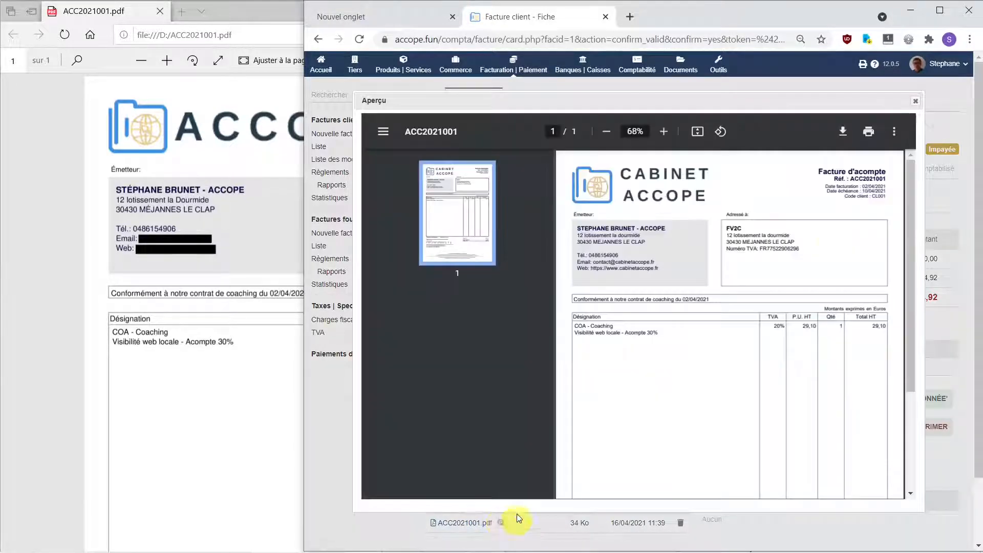
{"action": "left_click", "coordinate": [938, 10]}
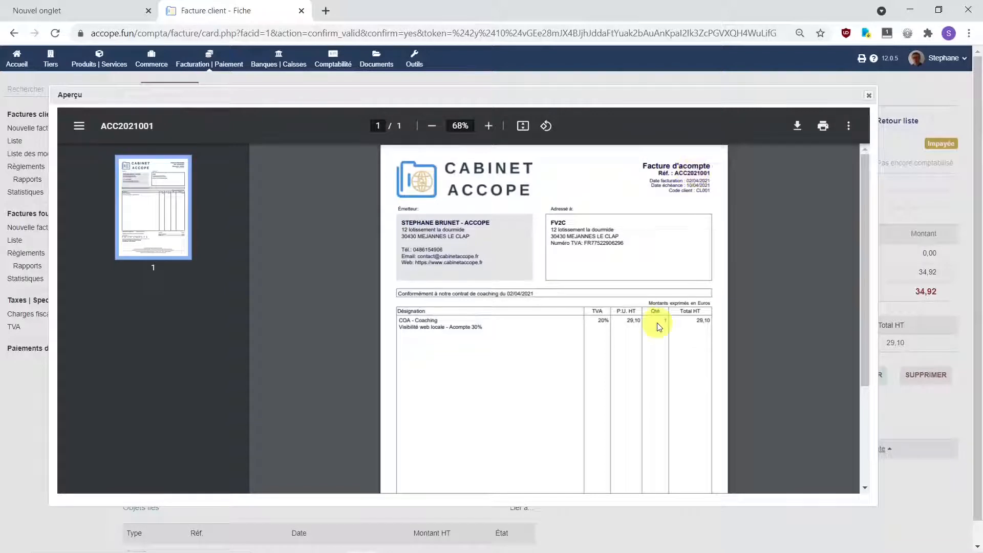
{"action": "scroll", "coordinate": [658, 325], "scroll_direction": "down", "scroll_amount": 3}
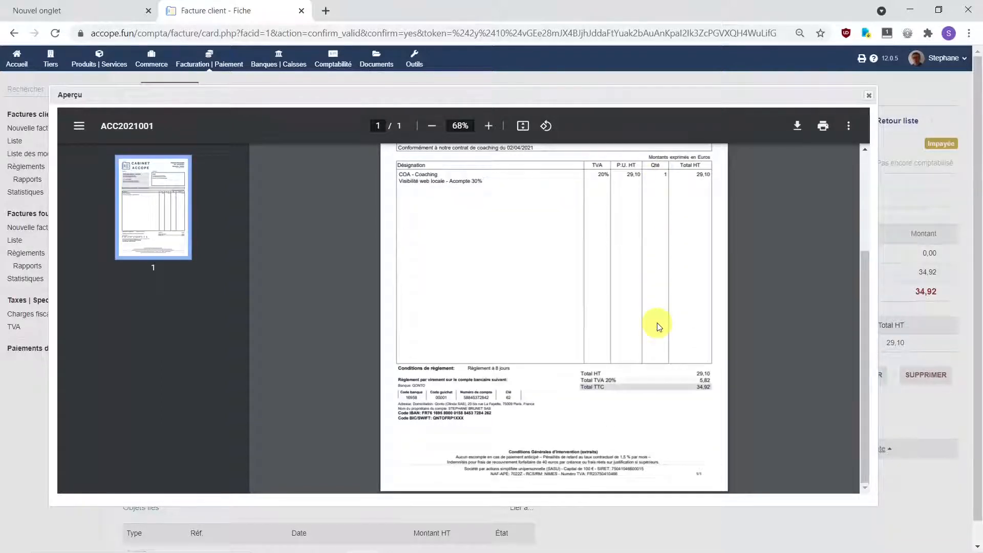
{"action": "scroll", "coordinate": [657, 325], "scroll_direction": "up", "scroll_amount": 3}
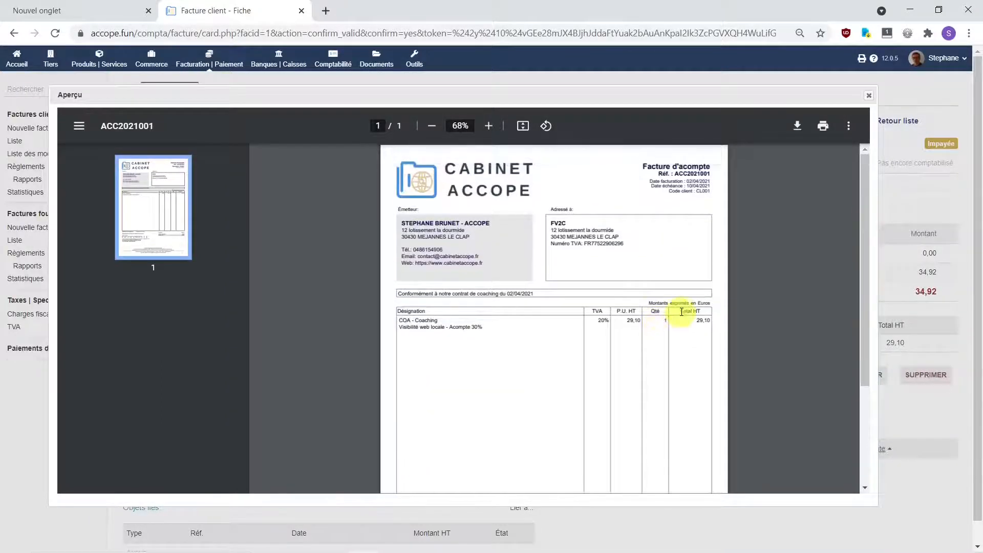
{"action": "scroll", "coordinate": [685, 321], "scroll_direction": "down", "scroll_amount": 3}
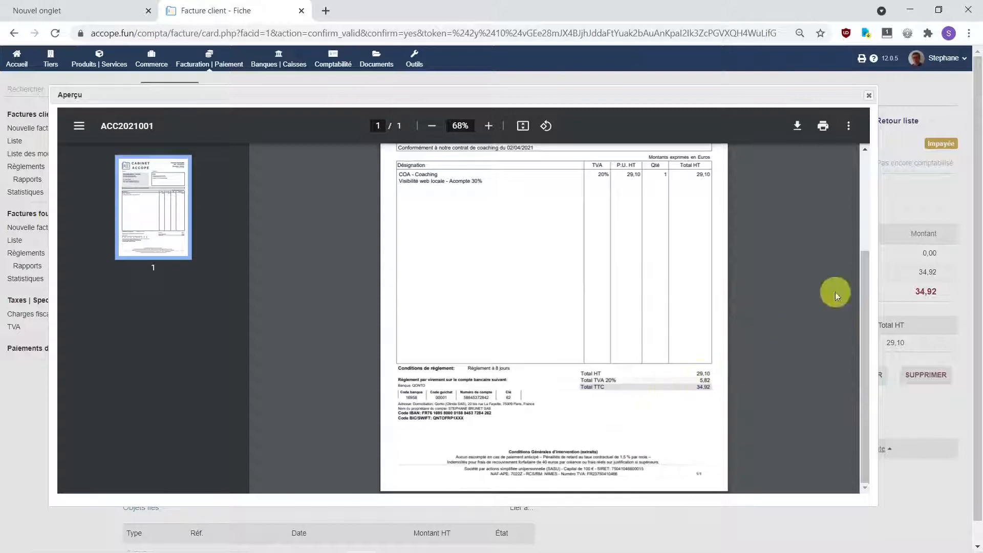
{"action": "left_click", "coordinate": [869, 97]}
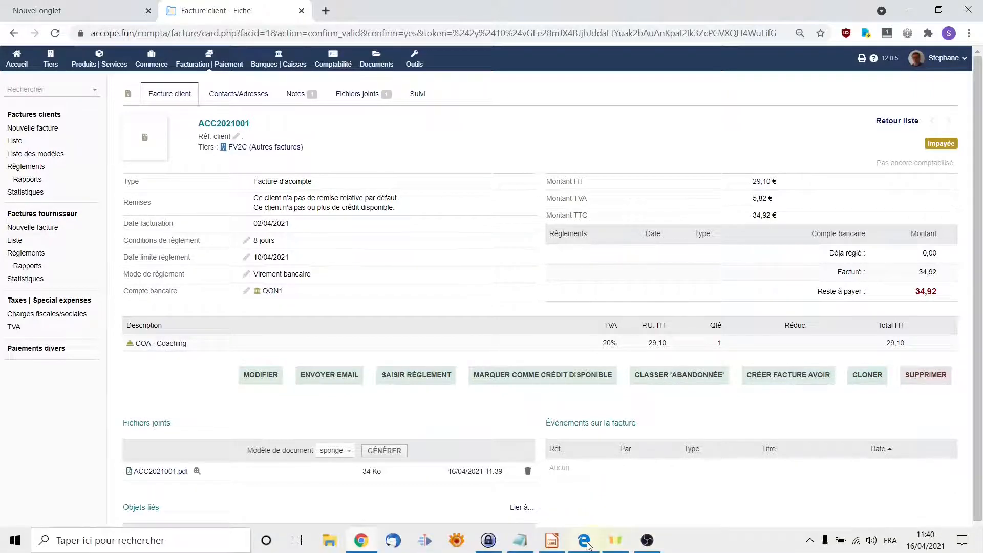
Step: Review the ACC2021001 PDF, then minimize it to return to the invoice card
{"action": "left_click", "coordinate": [587, 544]}
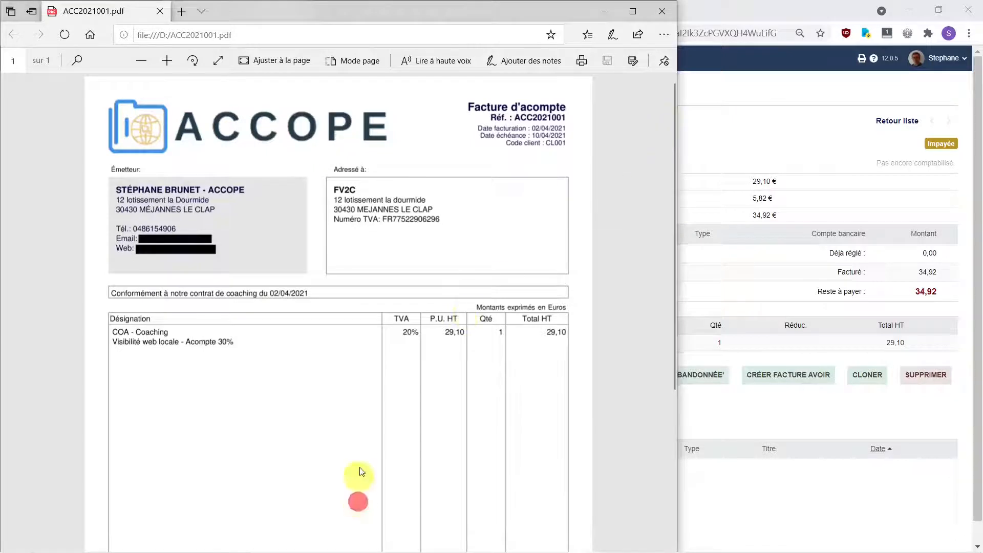
{"action": "scroll", "coordinate": [357, 502], "scroll_direction": "down", "scroll_amount": 5}
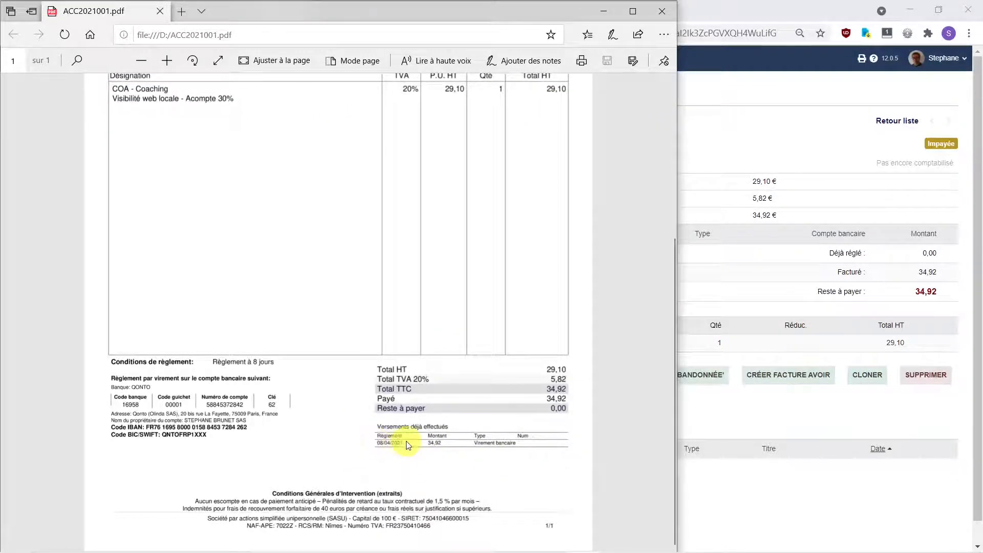
{"action": "left_click", "coordinate": [604, 12]}
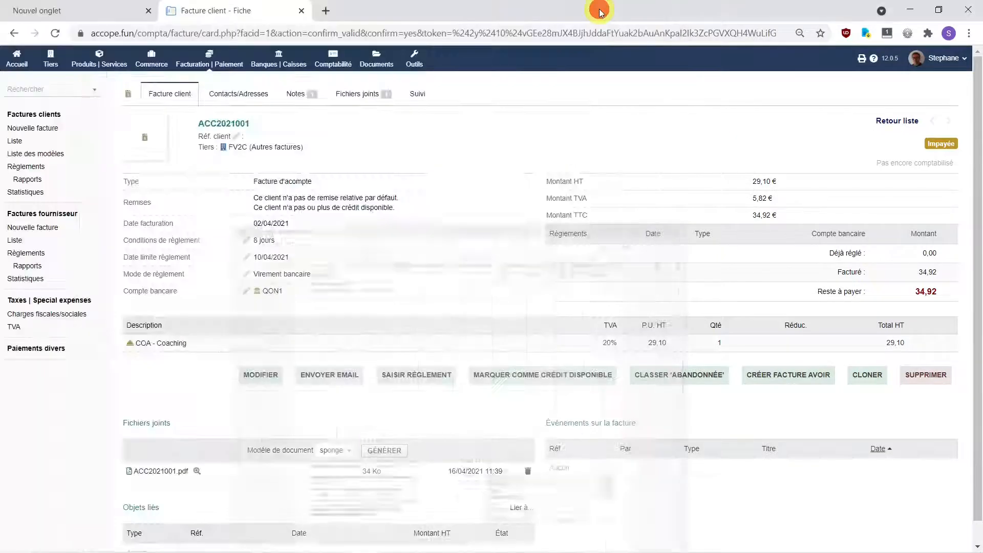
Step: Open ACC2021001 from the Facturation | Paiement customer invoices list in a restored window
{"action": "left_click", "coordinate": [938, 10]}
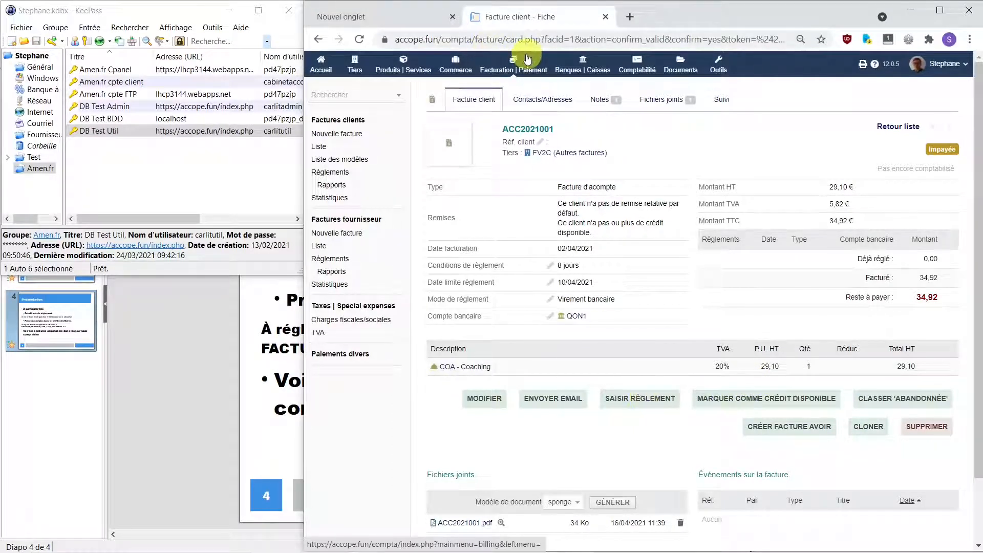
{"action": "left_click", "coordinate": [321, 67]}
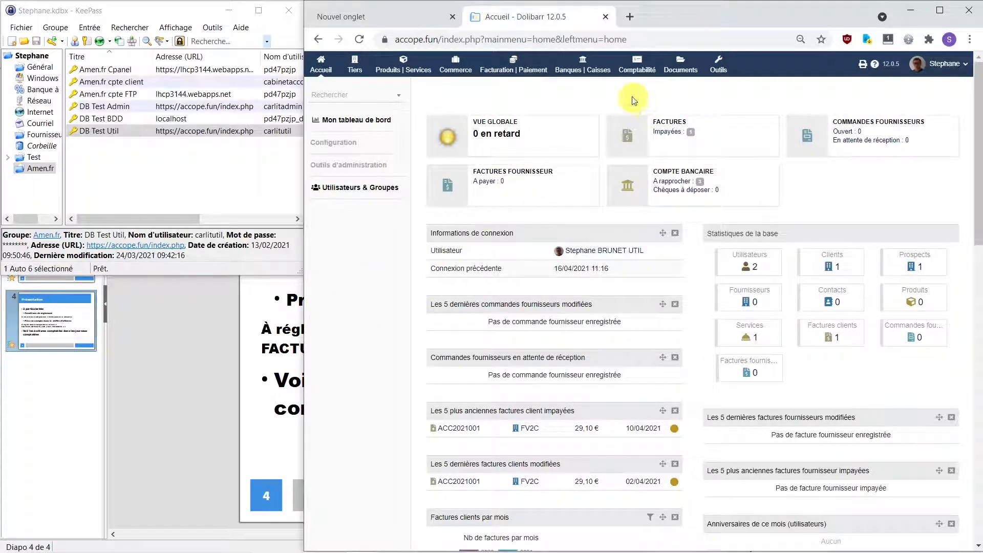
{"action": "left_click", "coordinate": [519, 69]}
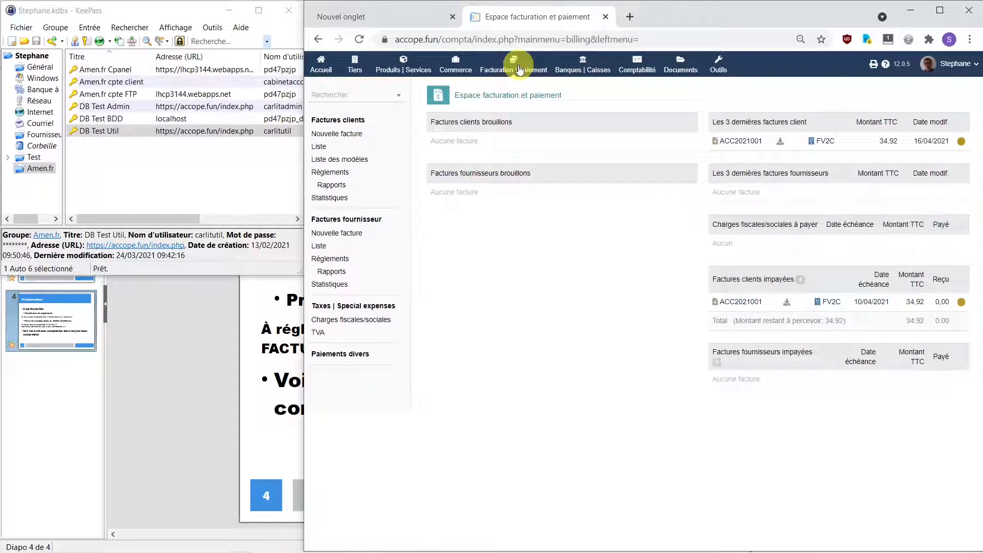
{"action": "left_click", "coordinate": [324, 149]}
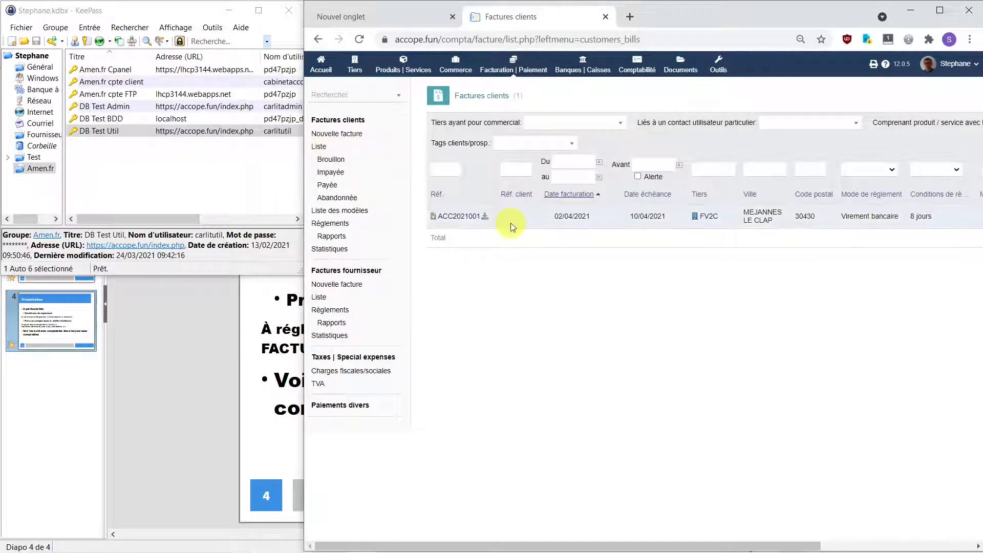
{"action": "left_click", "coordinate": [453, 217]}
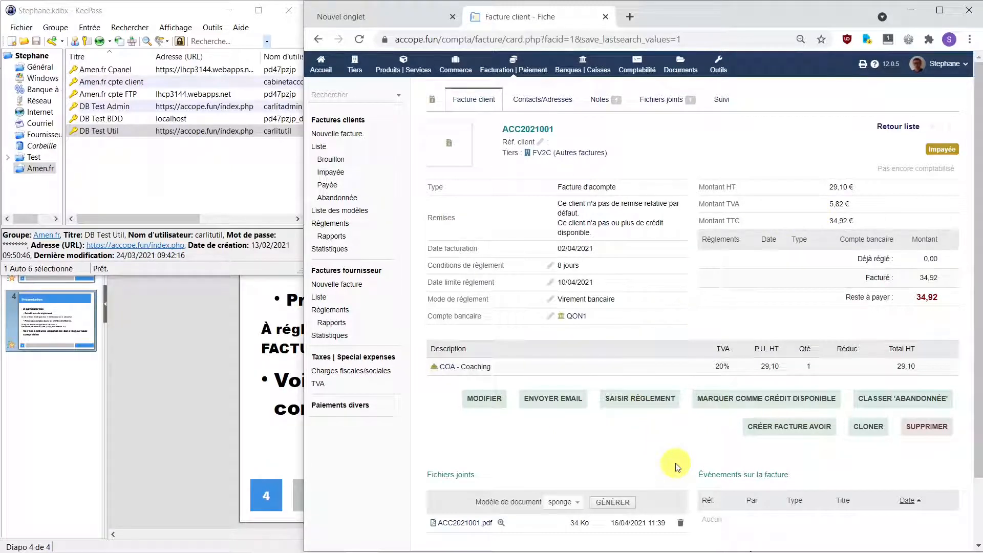
Step: Enter a 34.92 payment dated 08/04/2021 on ACC2021001 and submit it
{"action": "left_click", "coordinate": [652, 403]}
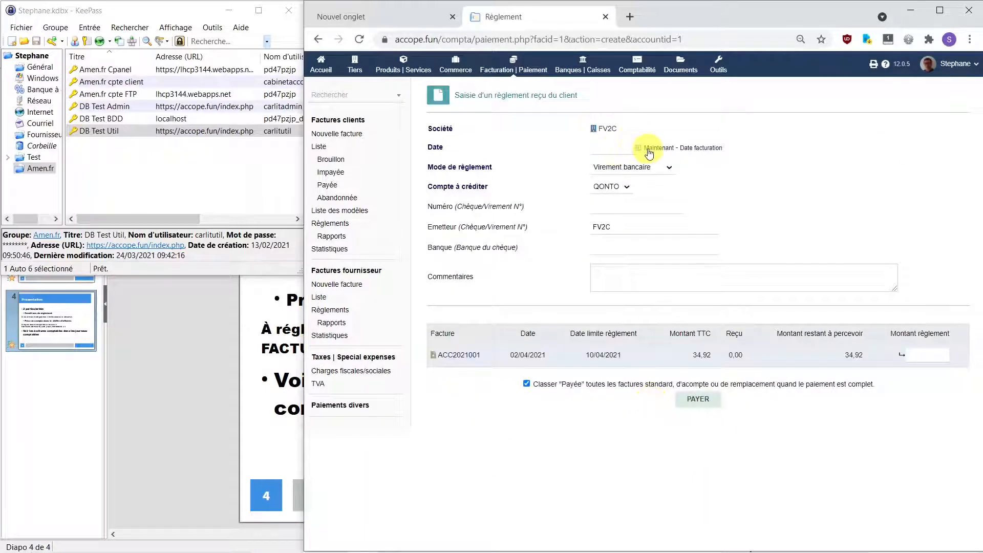
{"action": "left_click", "coordinate": [631, 149]}
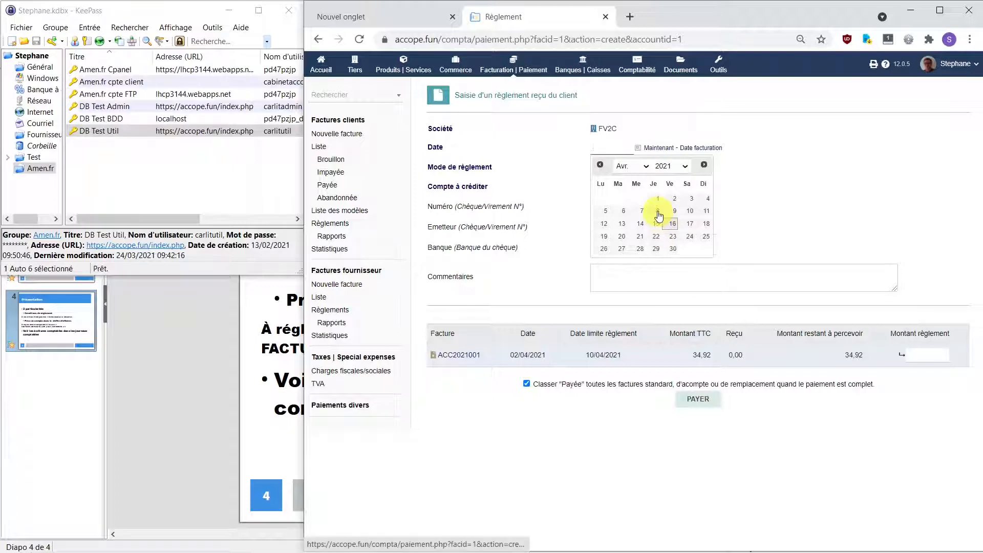
{"action": "left_click", "coordinate": [658, 211]}
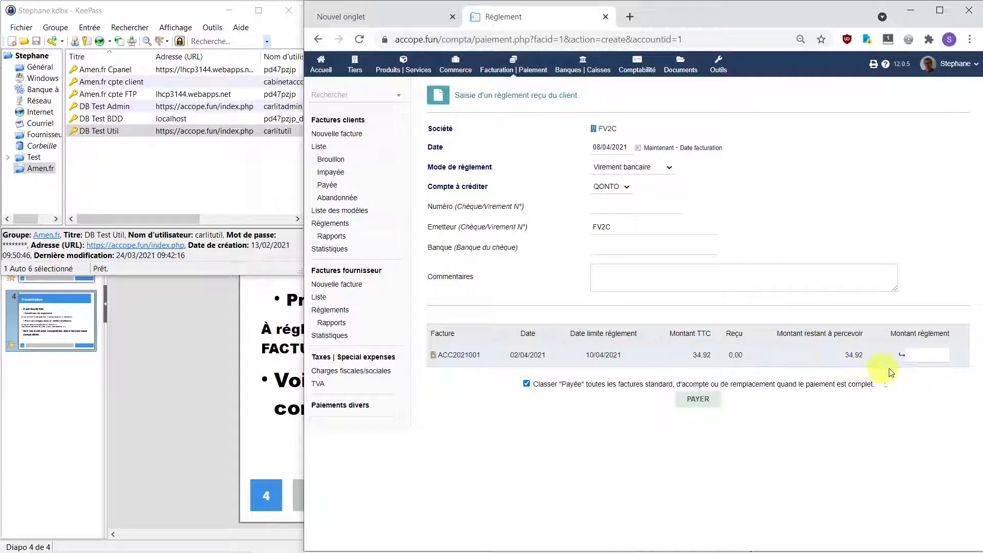
{"action": "left_click", "coordinate": [934, 351]}
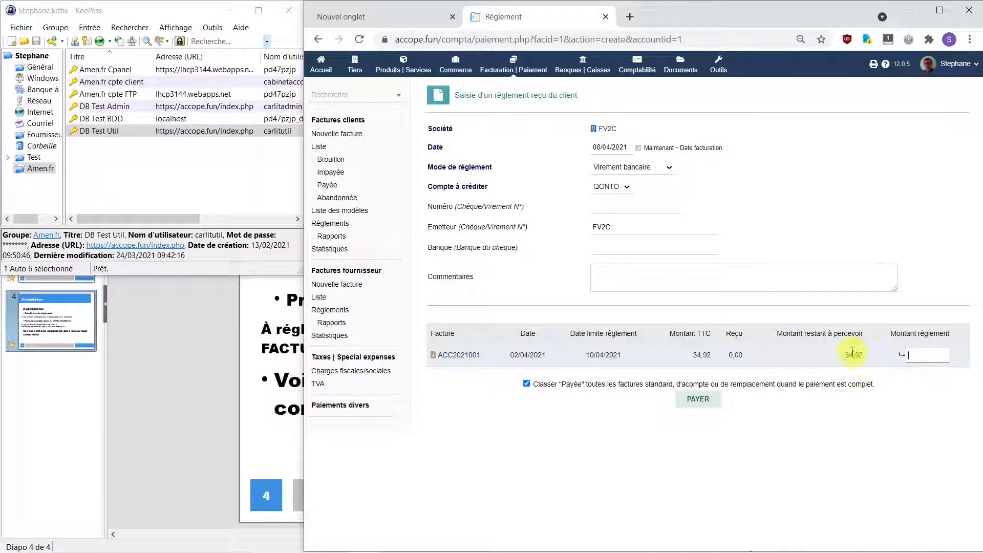
{"action": "left_click", "coordinate": [901, 356]}
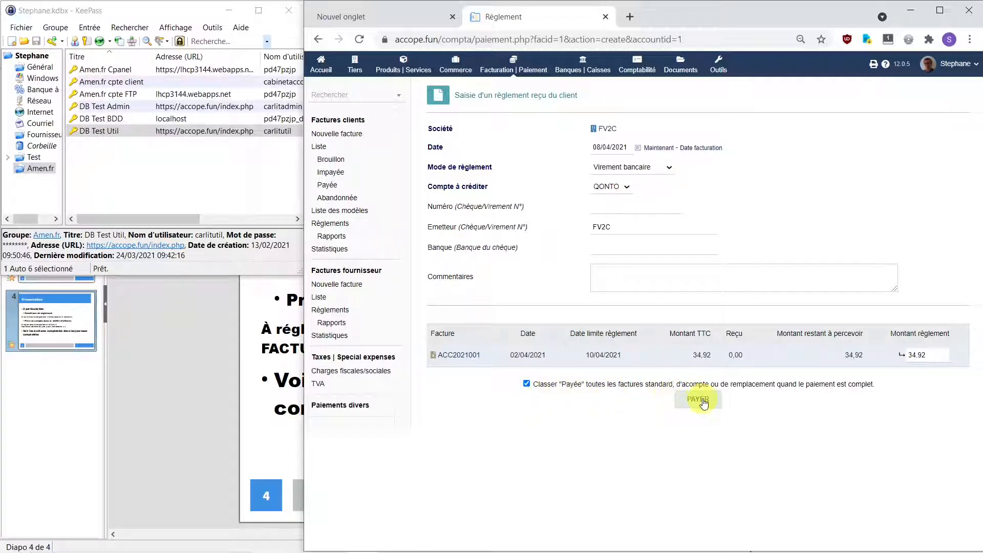
{"action": "left_click", "coordinate": [704, 404]}
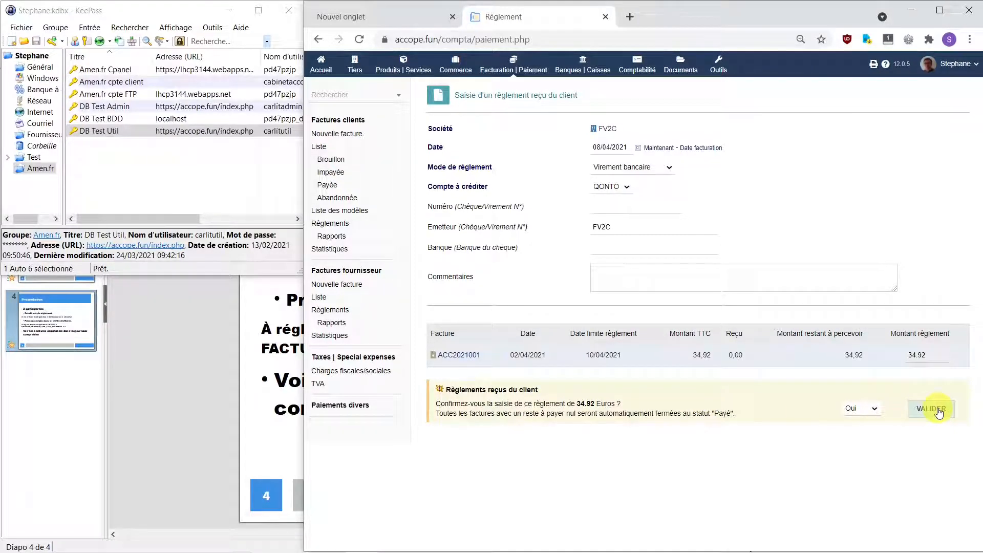
Step: Confirm the 34,92 payment, recorded as REC2021001, leaving 0,00 to pay
{"action": "left_click", "coordinate": [938, 412]}
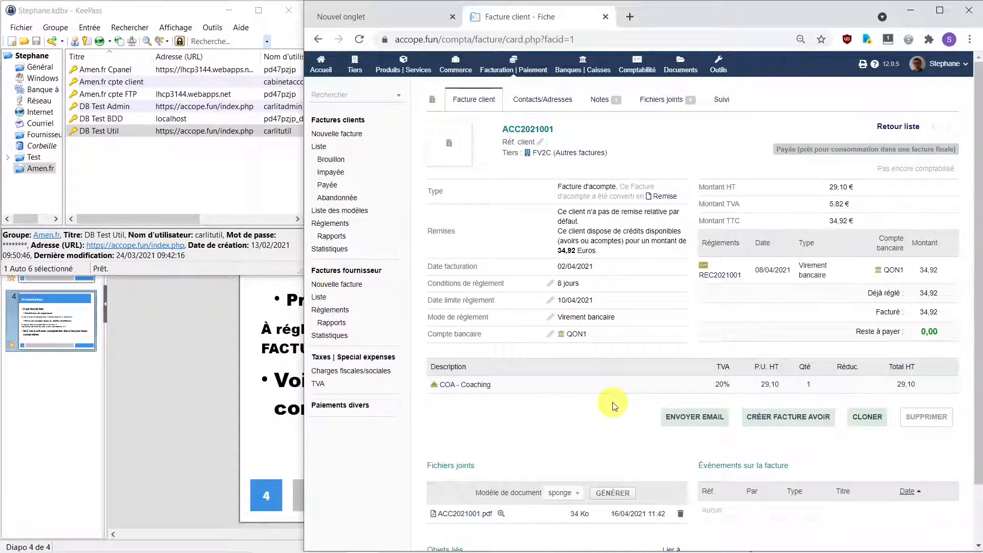
{"action": "scroll", "coordinate": [614, 405], "scroll_direction": "down", "scroll_amount": 1}
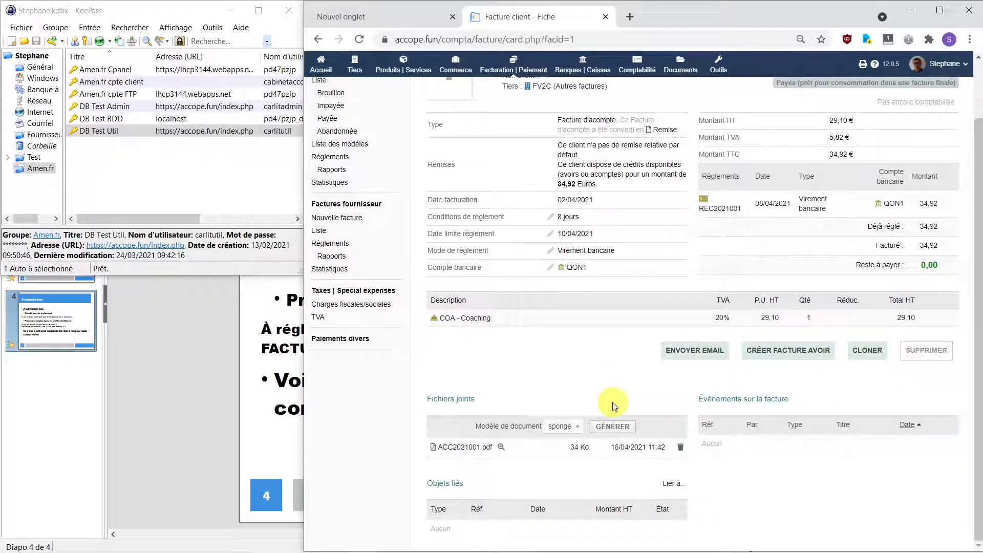
Step: Preview ACC2021001.pdf in a maximized window to check the 34,92 payment, then close it
{"action": "left_click", "coordinate": [501, 448]}
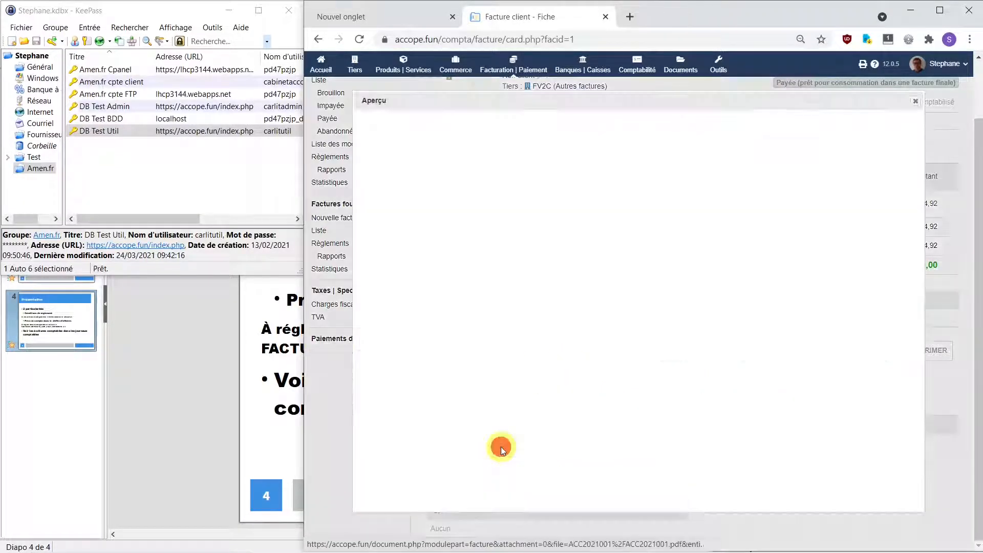
{"action": "key", "text": "super+Up"}
{"action": "scroll", "coordinate": [865, 331], "scroll_direction": "down", "scroll_amount": 3}
{"action": "left_click_drag", "start_coordinate": [865, 332], "coordinate": [865, 374]}
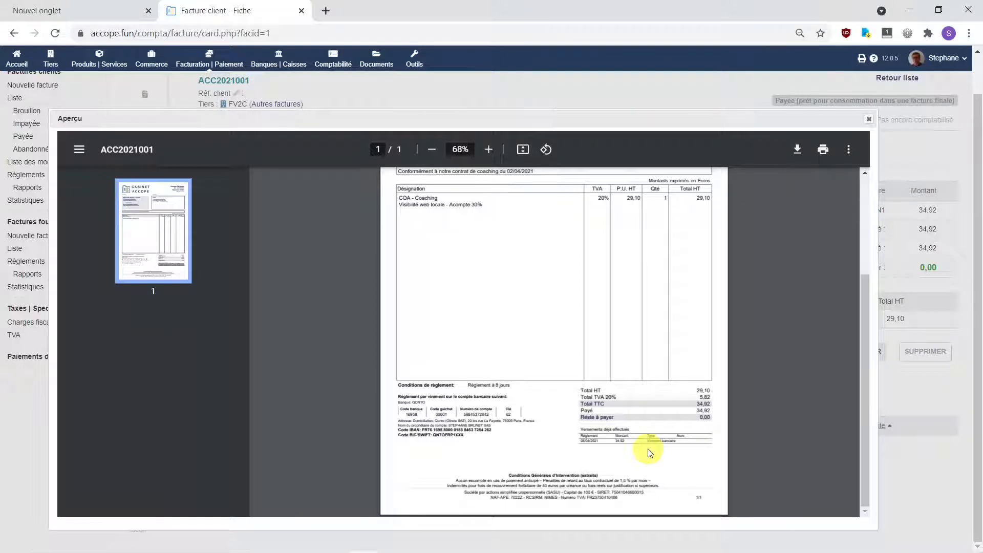
{"action": "left_click", "coordinate": [870, 120]}
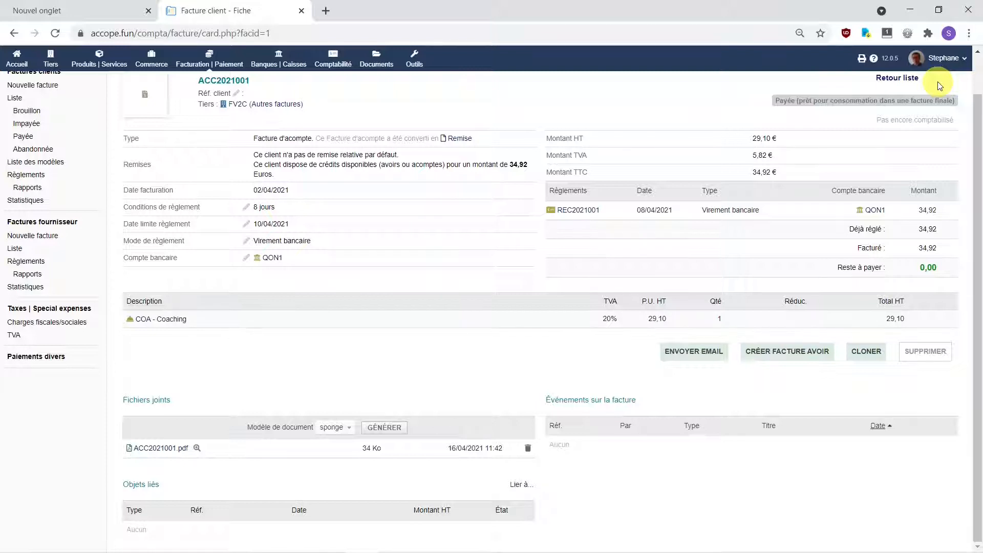
Step: Auto-bind the unlinked customer invoice line to account 706108000, then bring up the sales journal
{"action": "left_click", "coordinate": [333, 60]}
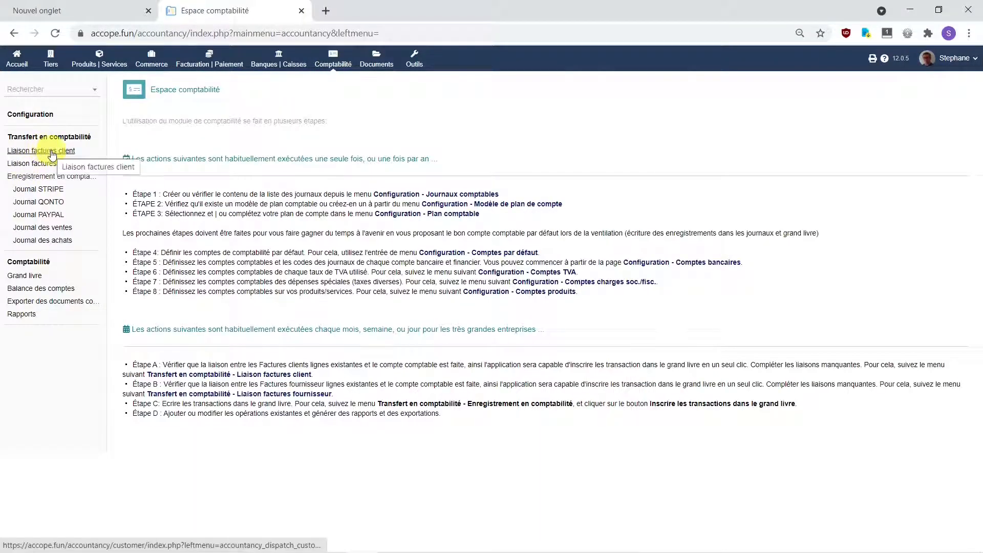
{"action": "left_click", "coordinate": [51, 151]}
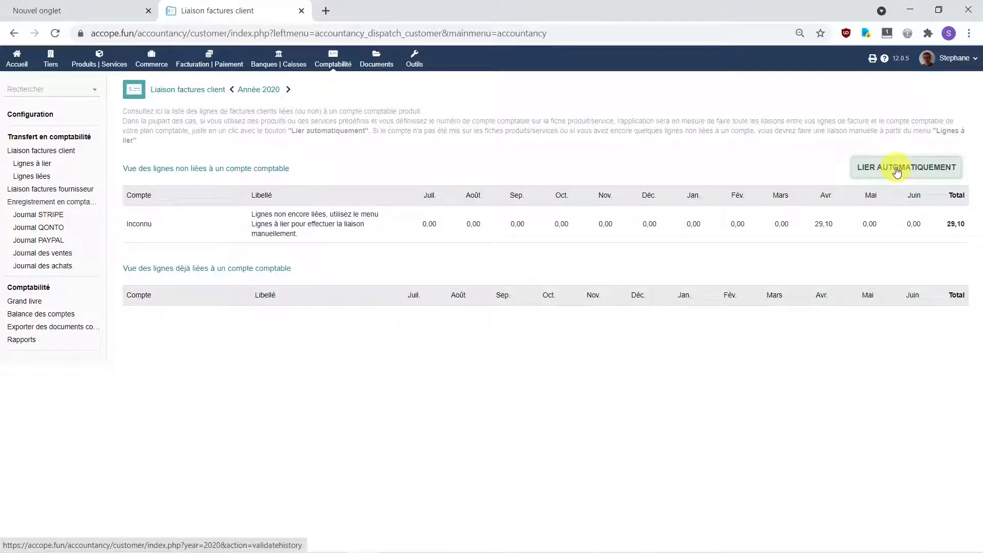
{"action": "left_click", "coordinate": [902, 171]}
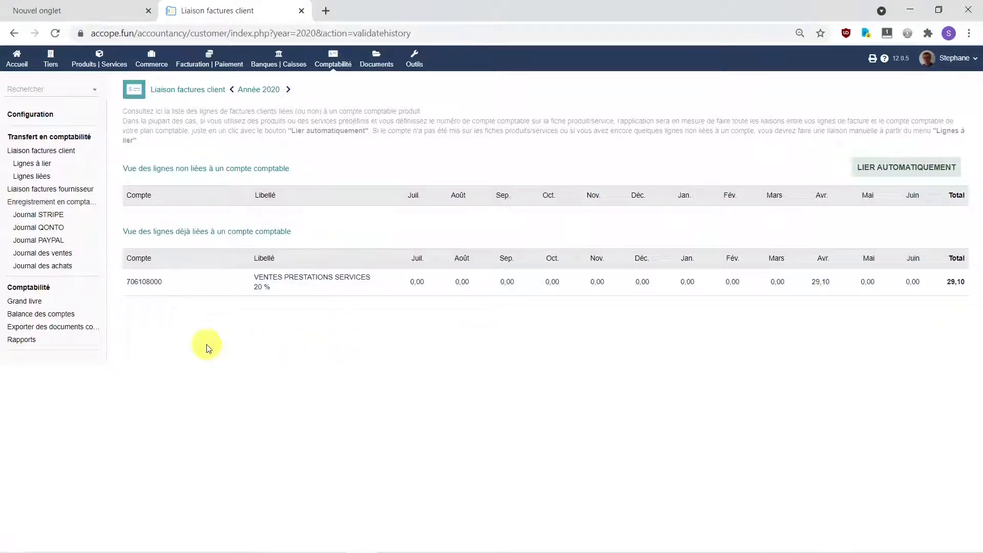
{"action": "left_click", "coordinate": [42, 253]}
{"action": "left_click", "coordinate": [203, 140]}
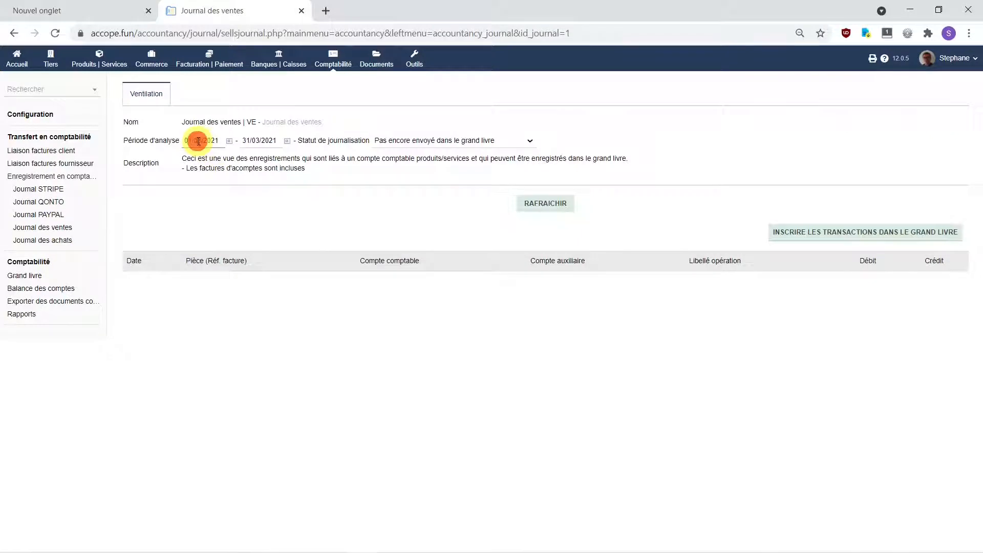
Step: Set the sales journal period to 01/04/2021–30/04/2021 to list ACC2021001's three entries
{"action": "type", "text": "4"}
{"action": "left_click", "coordinate": [248, 141]}
{"action": "type", "text": "304"}
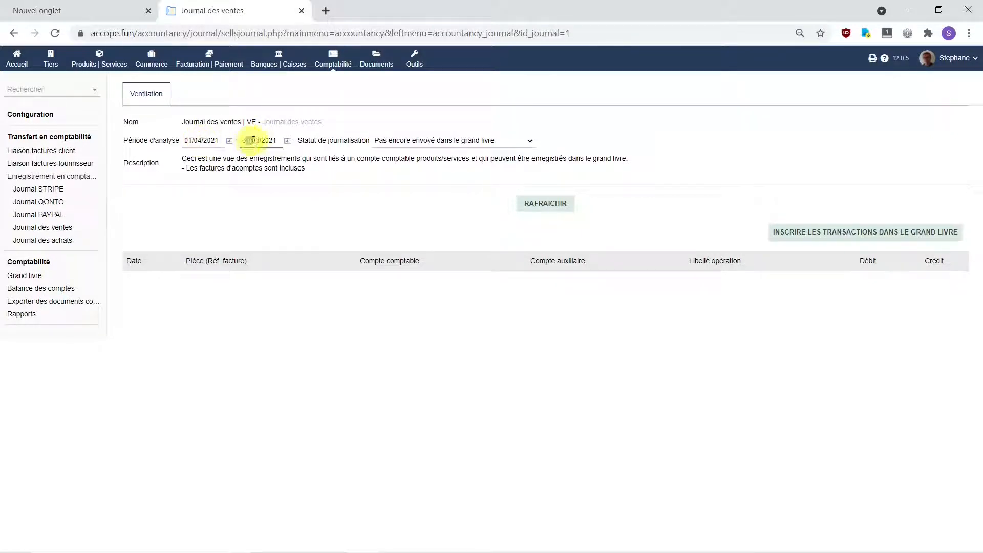
{"action": "key", "text": "Return"}
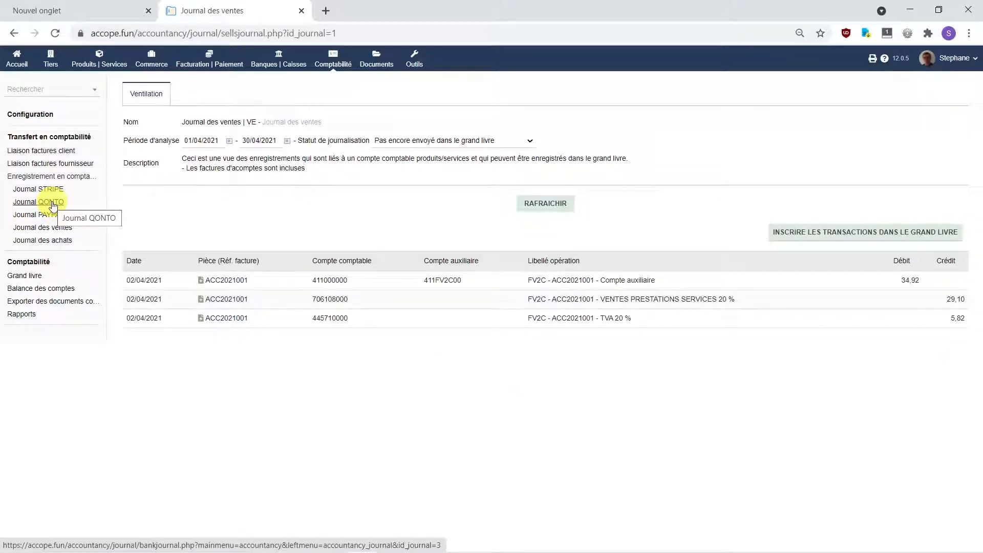
{"action": "left_click", "coordinate": [53, 204]}
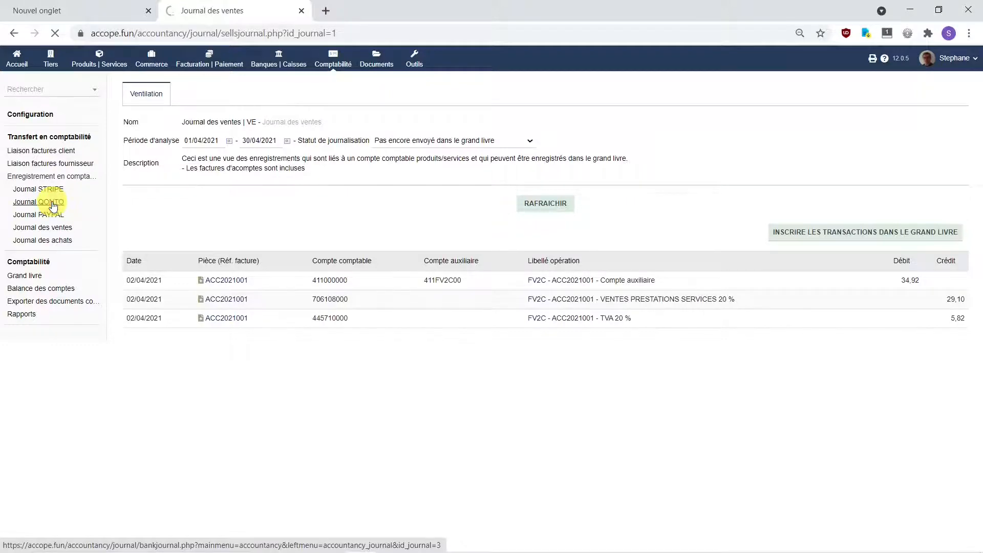
Step: Set the QONTO journal period to April 2021 to show the two 34,92 payment entries
{"action": "left_click", "coordinate": [199, 141]}
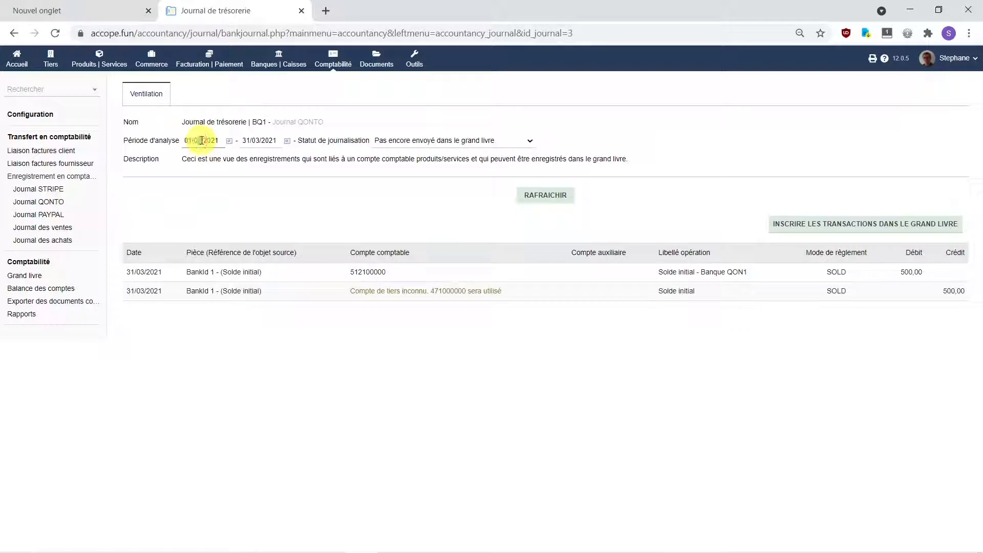
{"action": "left_click", "coordinate": [248, 141]}
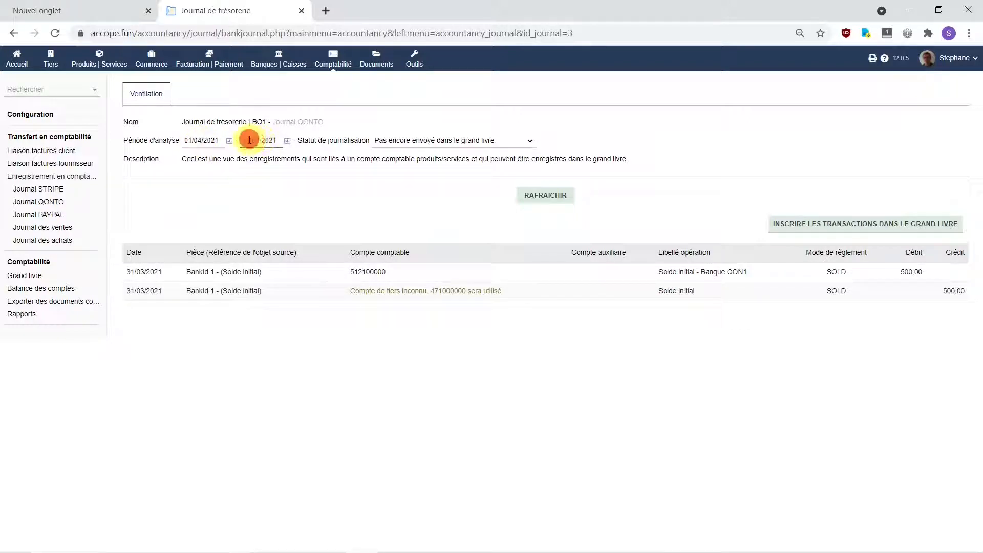
{"action": "left_click", "coordinate": [258, 141]}
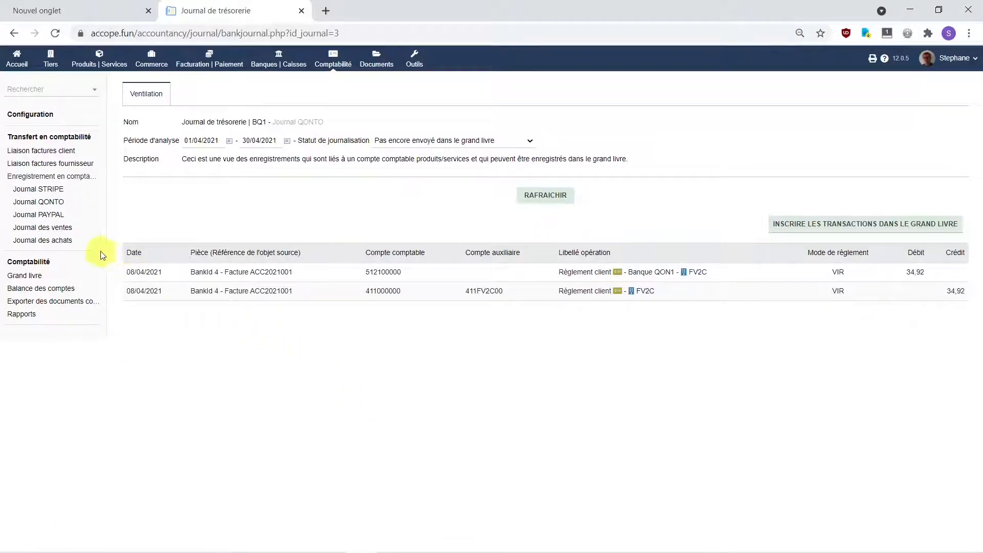
Step: Return to customer invoice binding, then bring the LibreOffice Impress presentation back to front
{"action": "left_click", "coordinate": [65, 151]}
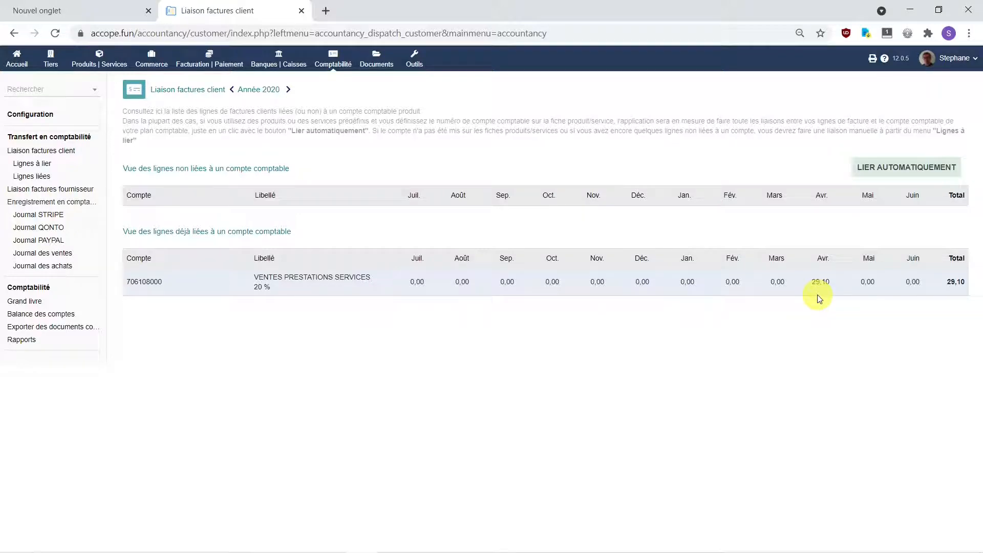
{"action": "mouse_move", "coordinate": [614, 551]}
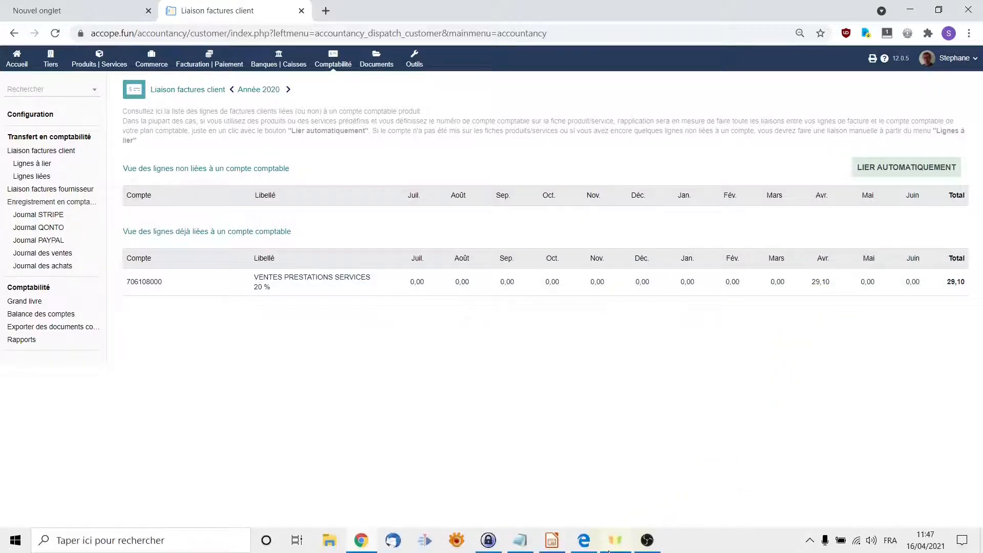
{"action": "left_click", "coordinate": [558, 546]}
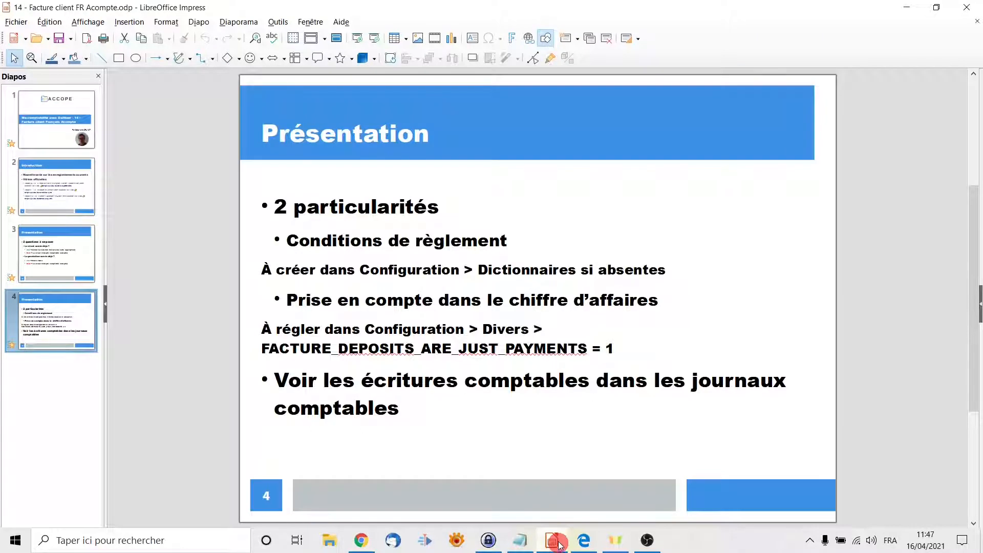